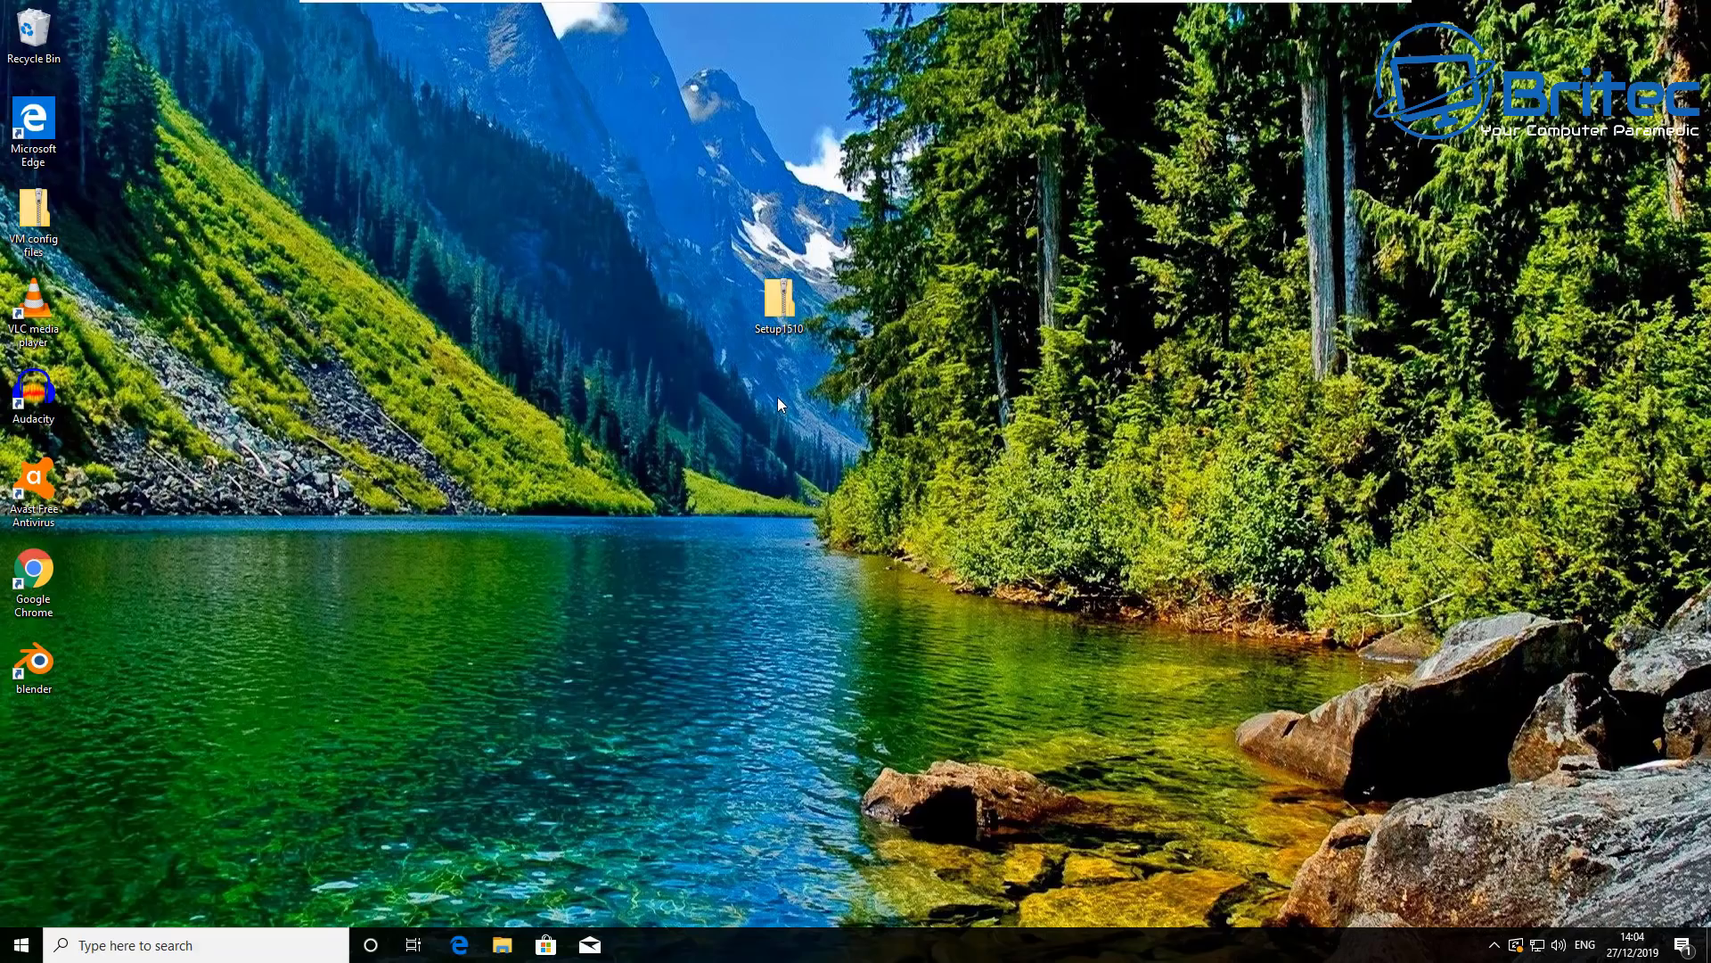
# - Open the Setup1510 zip in File Explorer and extract Setup1510 onto the desktop beside it
pyautogui.doubleClick(784, 298)
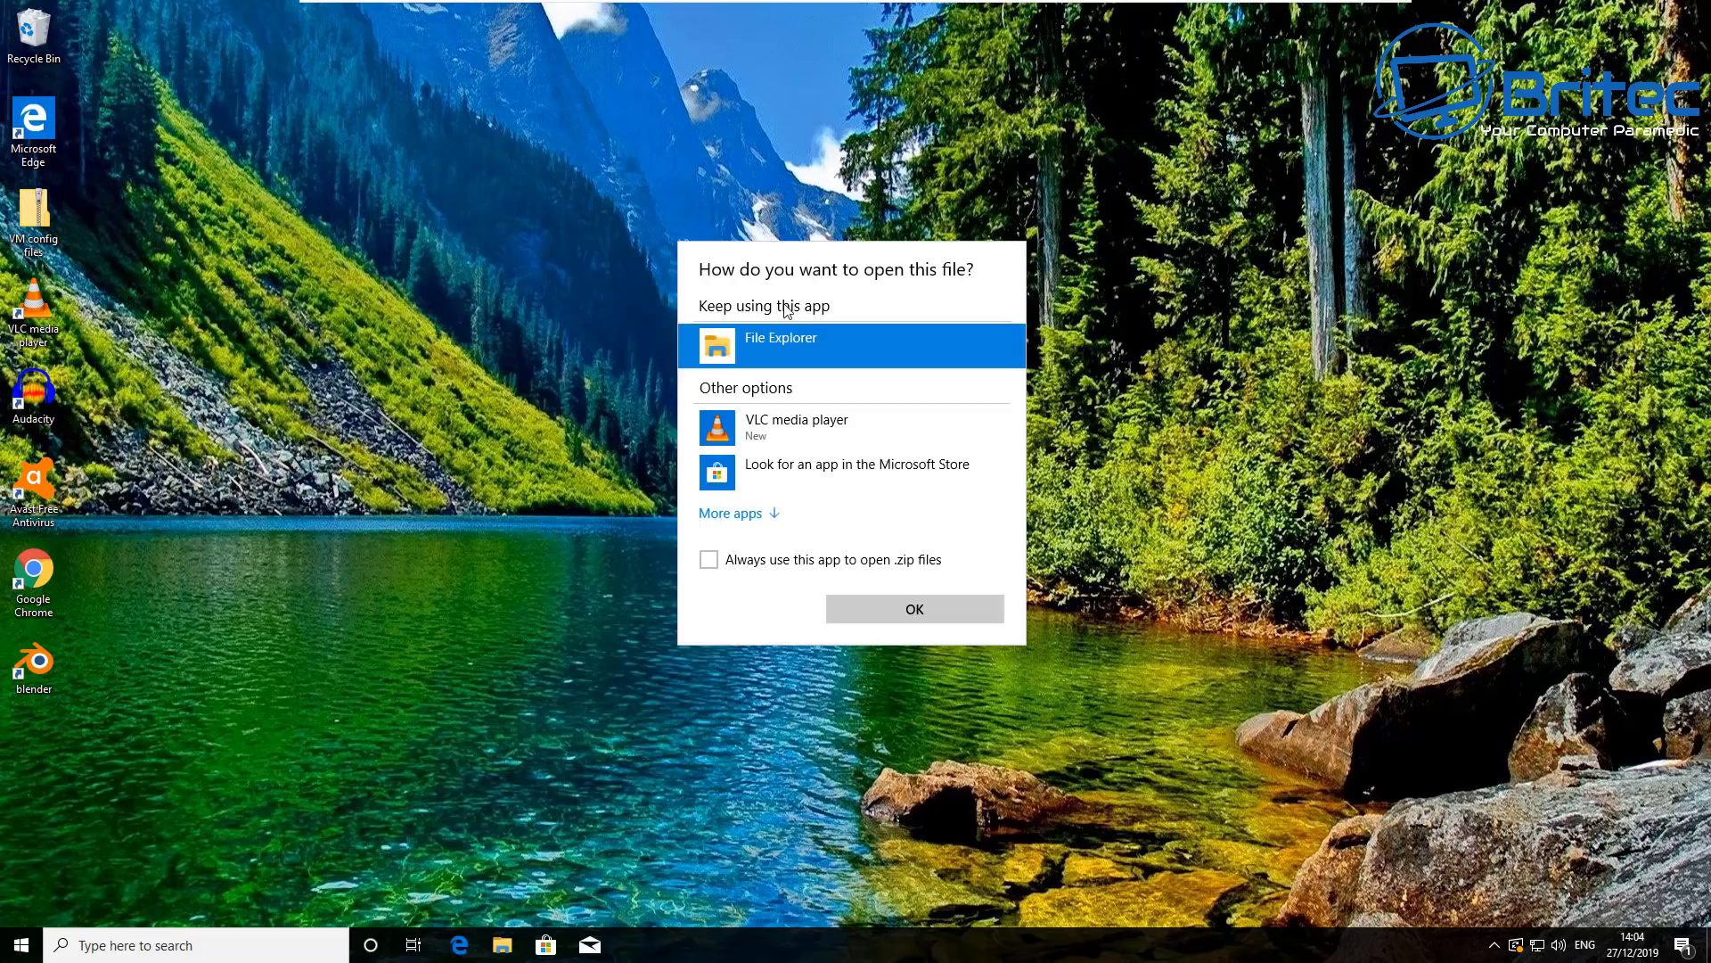
pyautogui.click(912, 619)
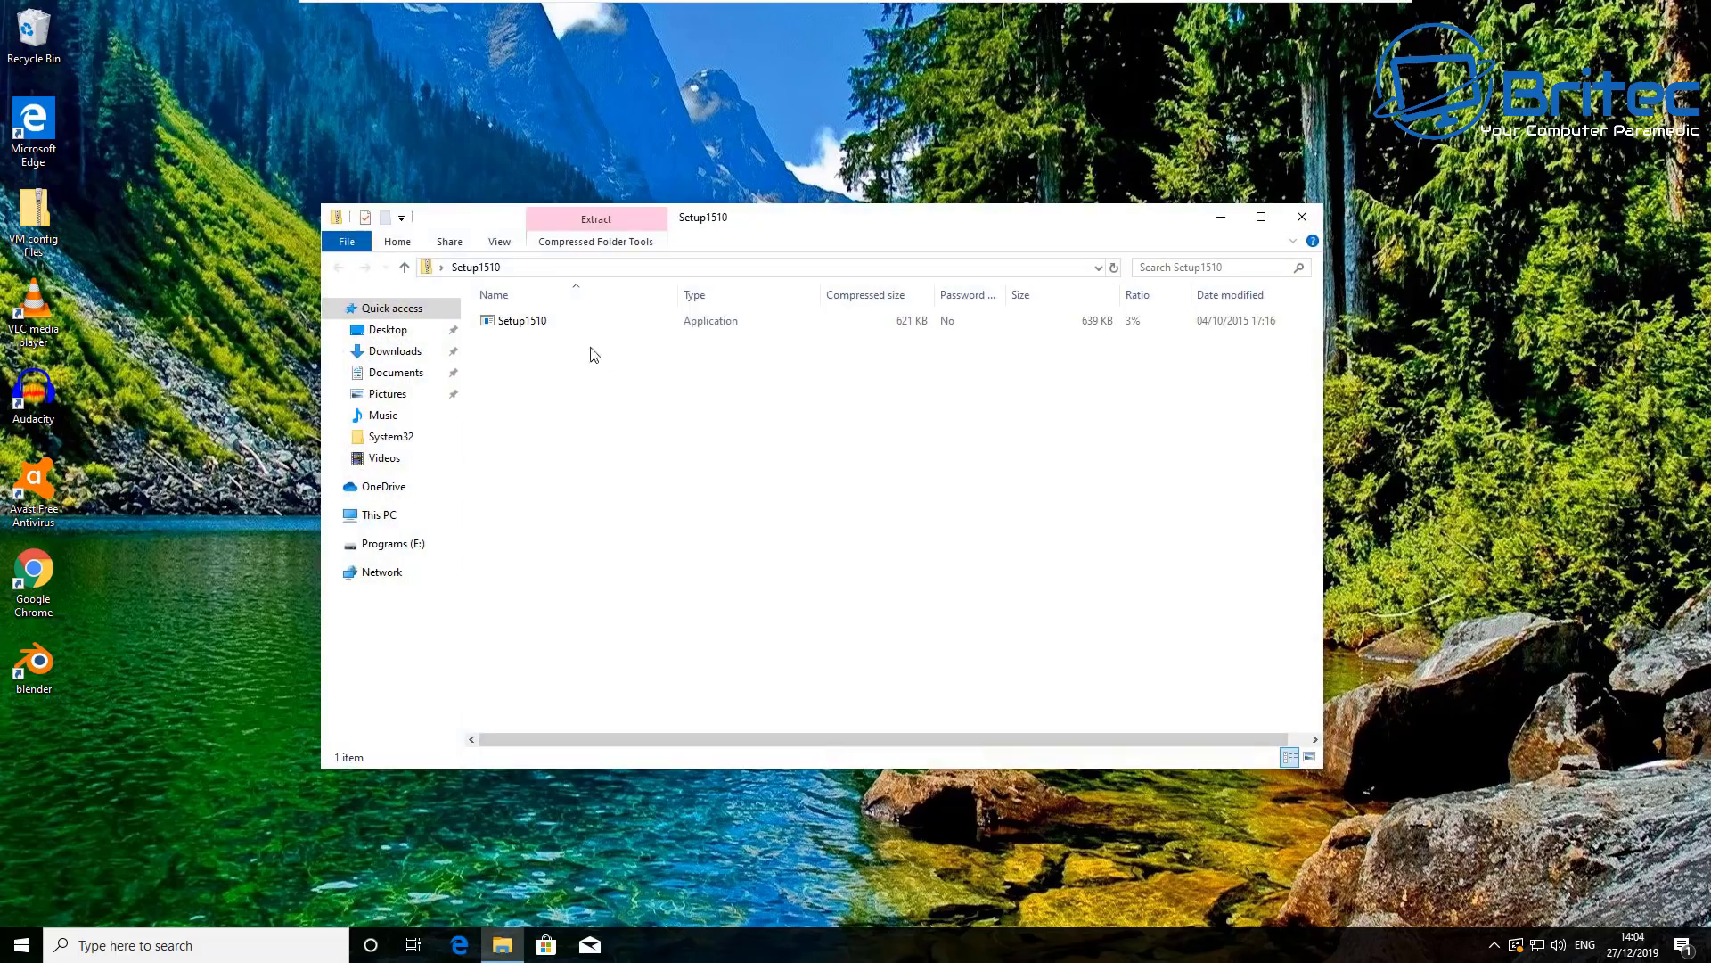
pyautogui.moveTo(515, 323); pyautogui.dragTo(799, 159)
pyautogui.click(1220, 215)
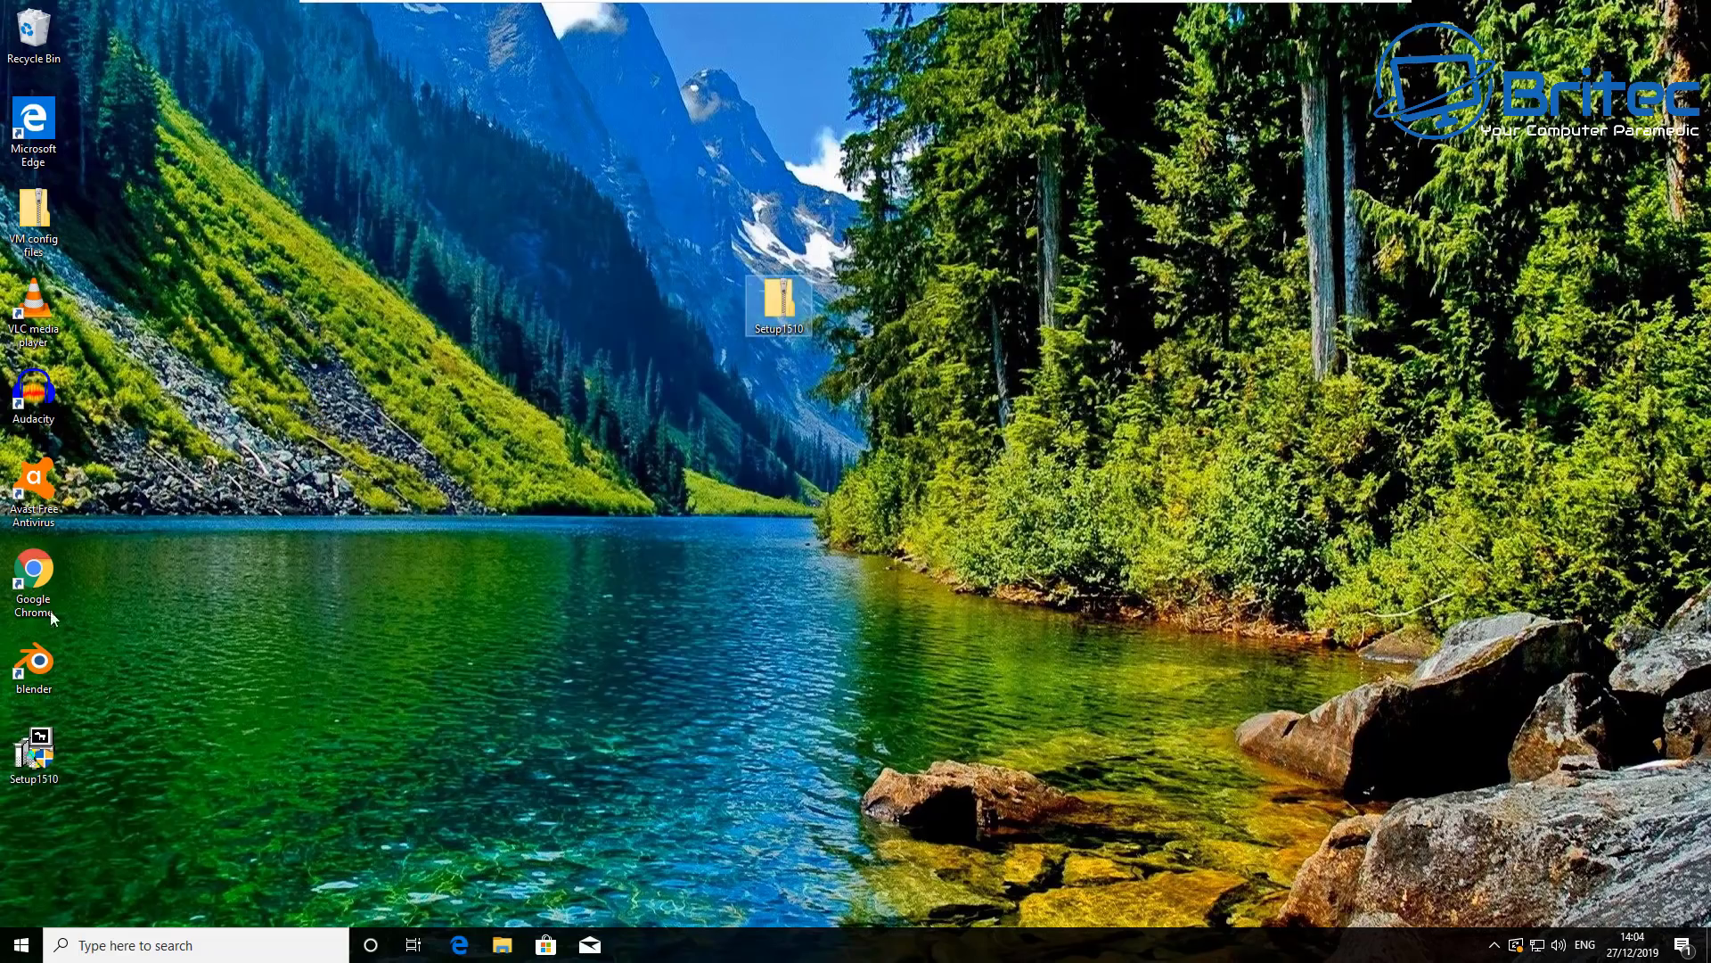
pyautogui.moveTo(321, 737); pyautogui.dragTo(791, 389)
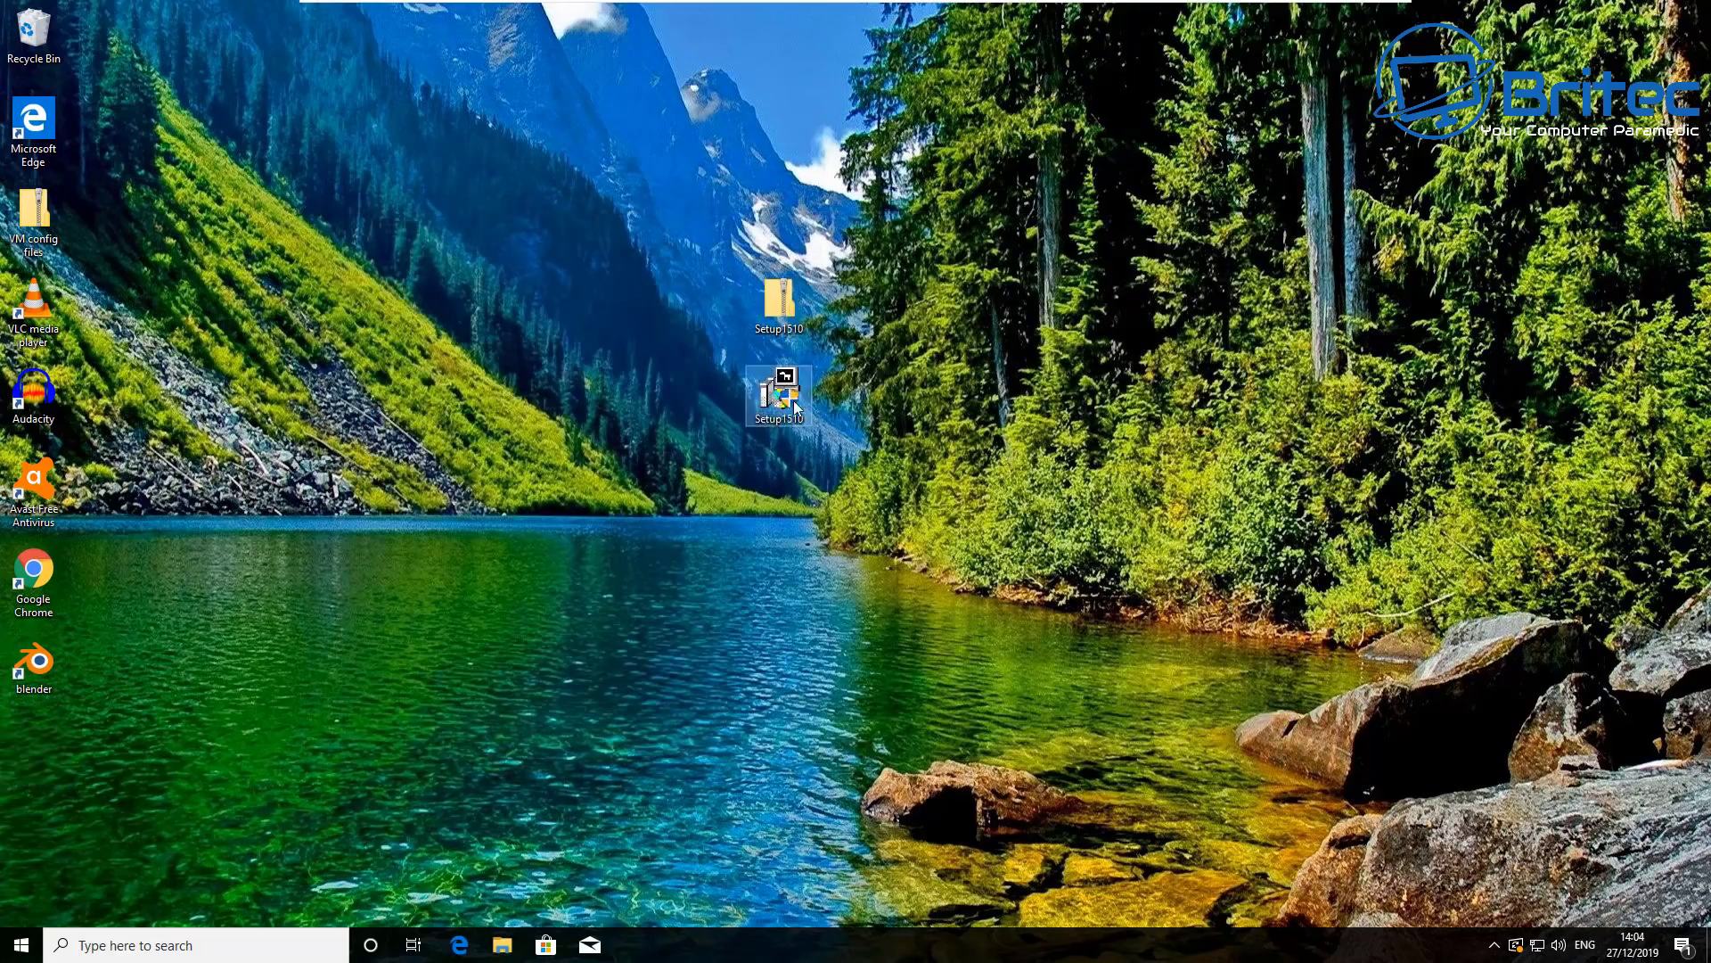
# - Run Setup1510 and install SymMover with Start Menu shortcuts into Program Files (x86)
pyautogui.doubleClick(791, 389)
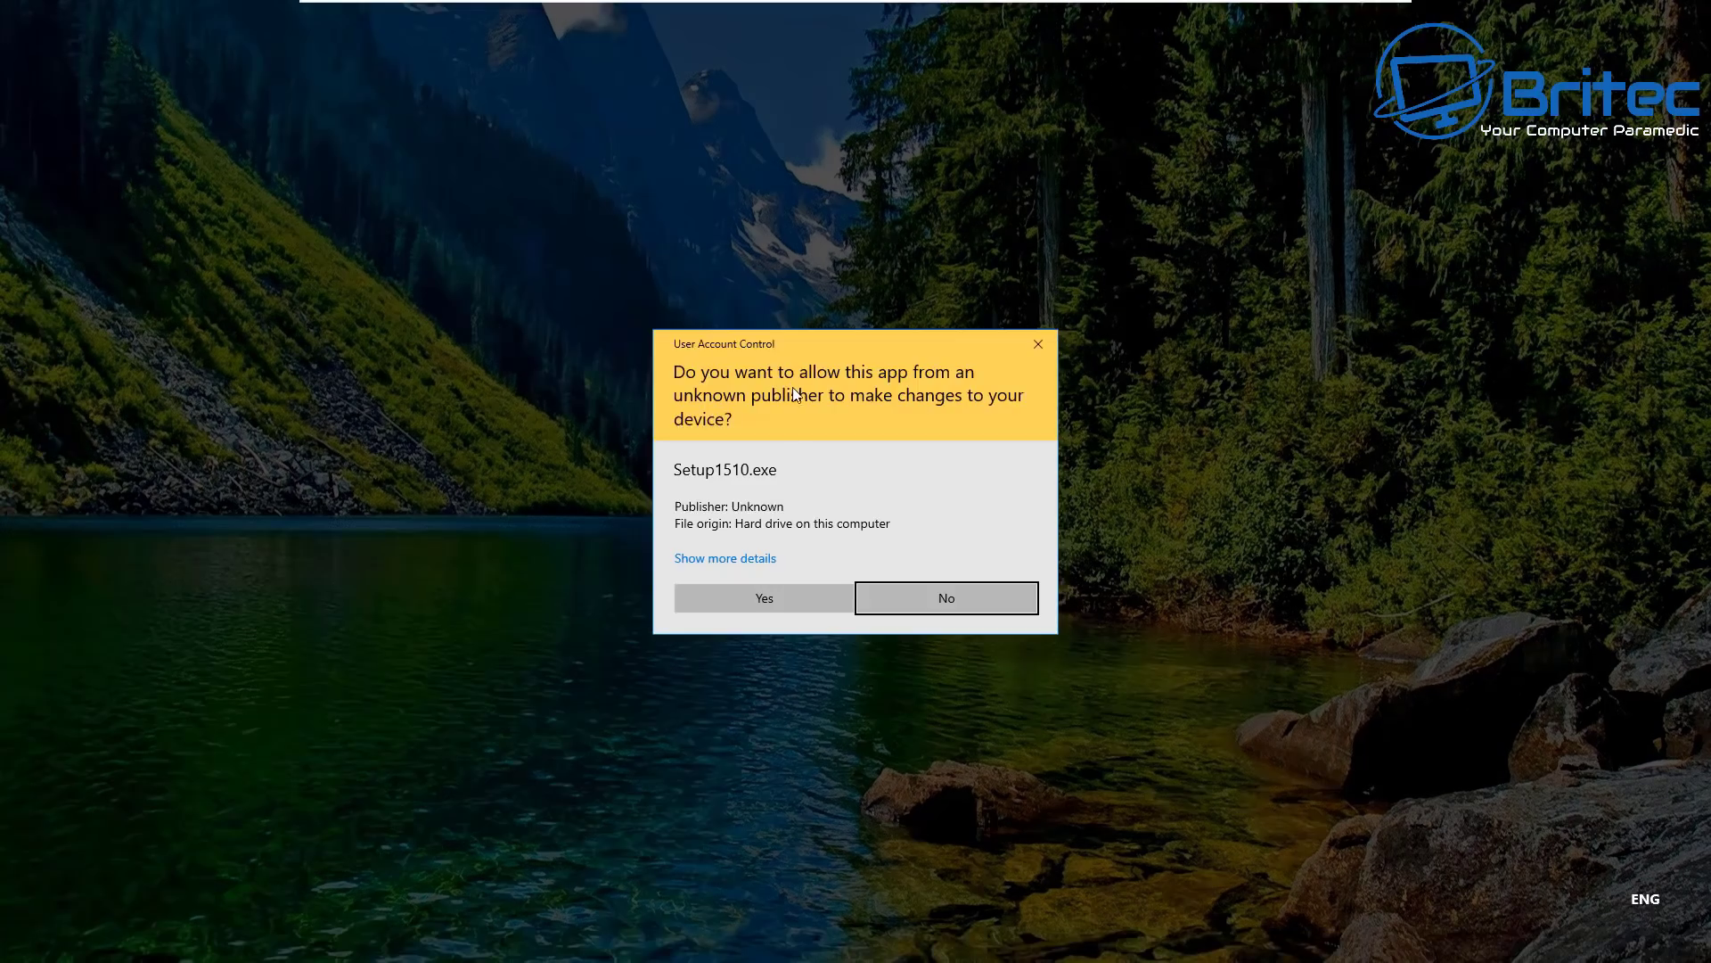
pyautogui.click(761, 590)
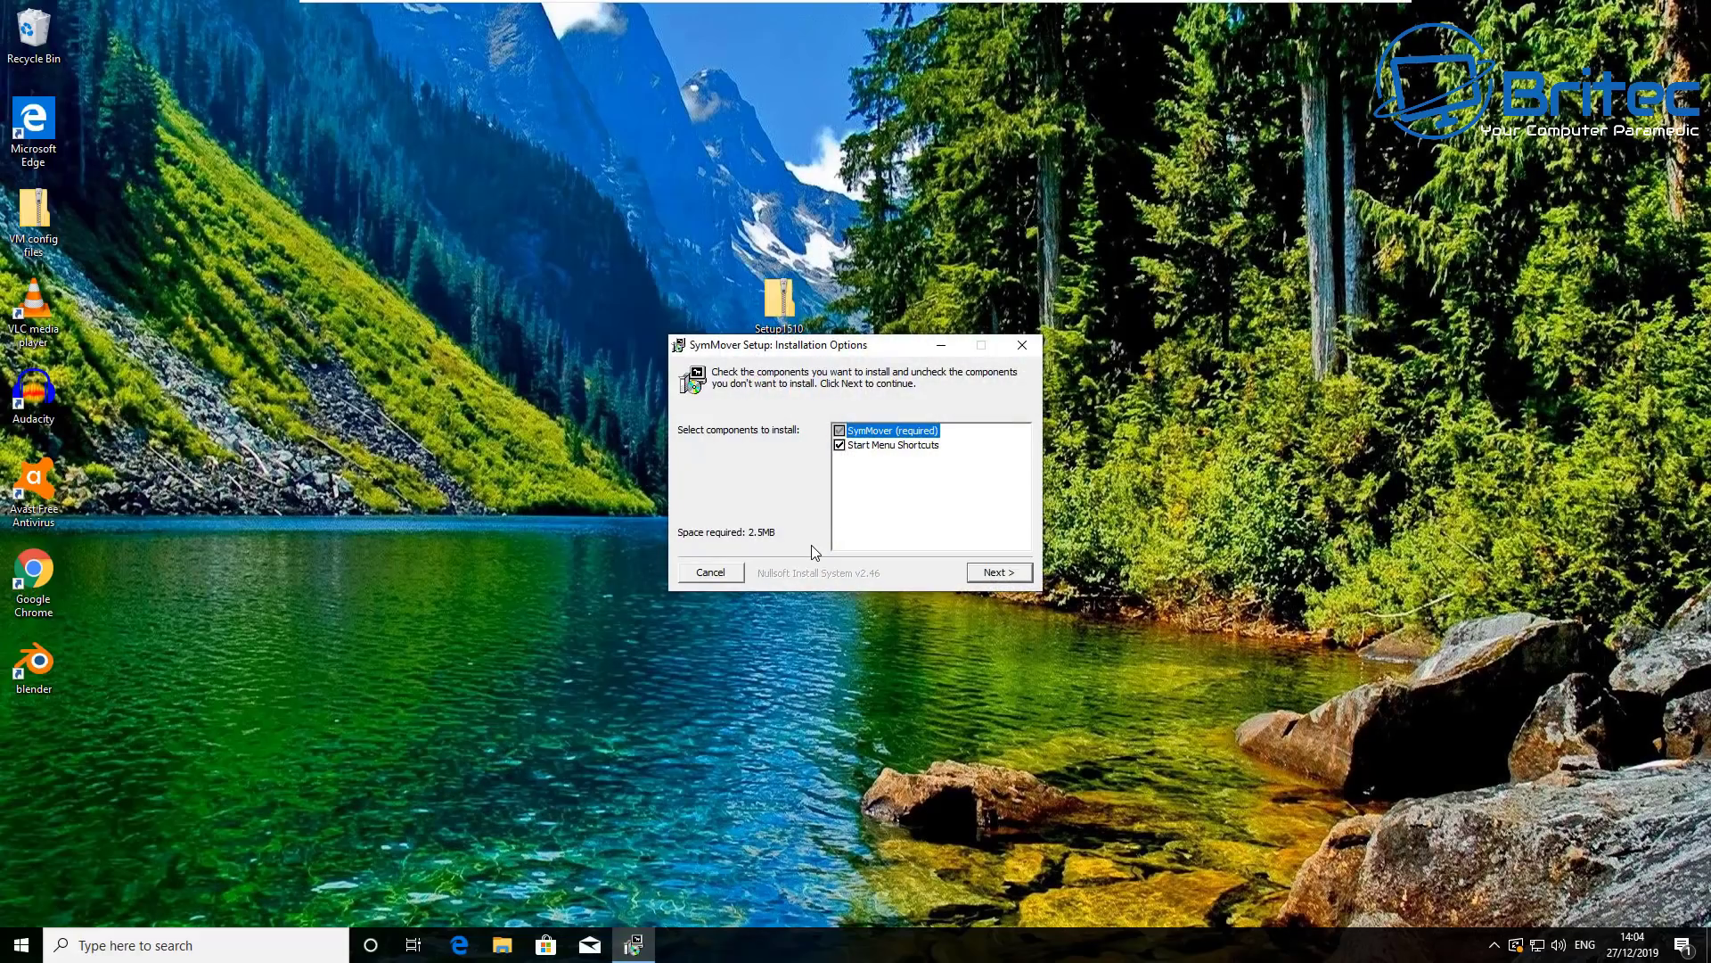
pyautogui.click(996, 574)
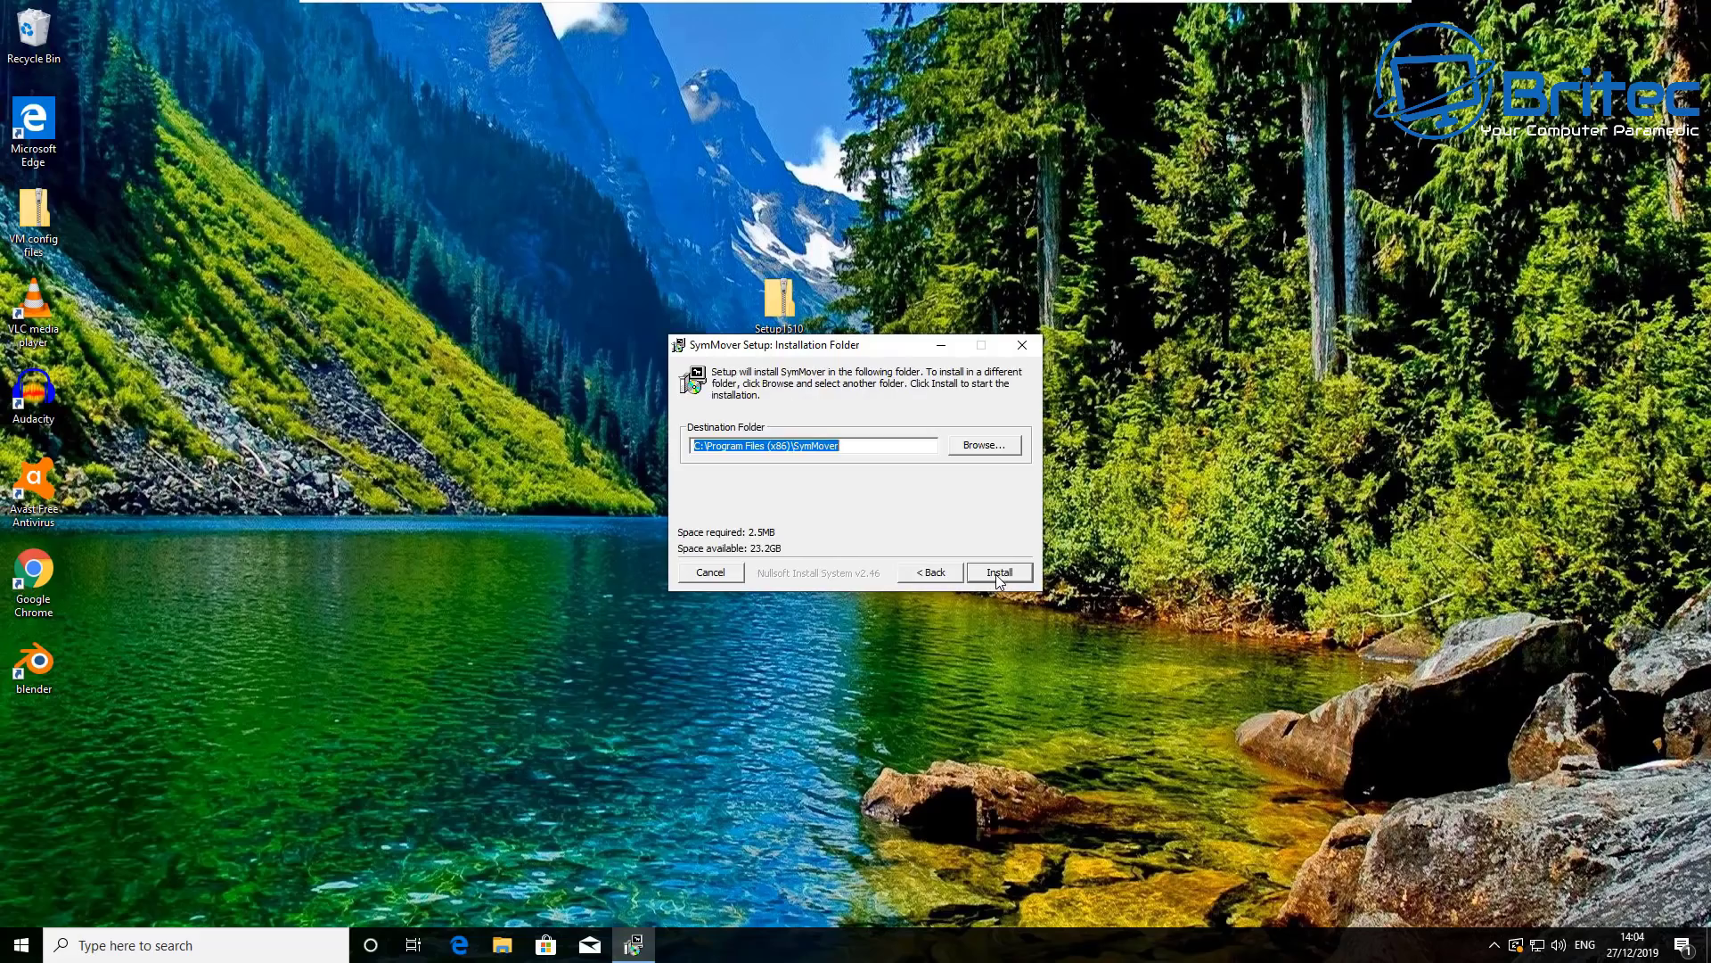
pyautogui.click(996, 574)
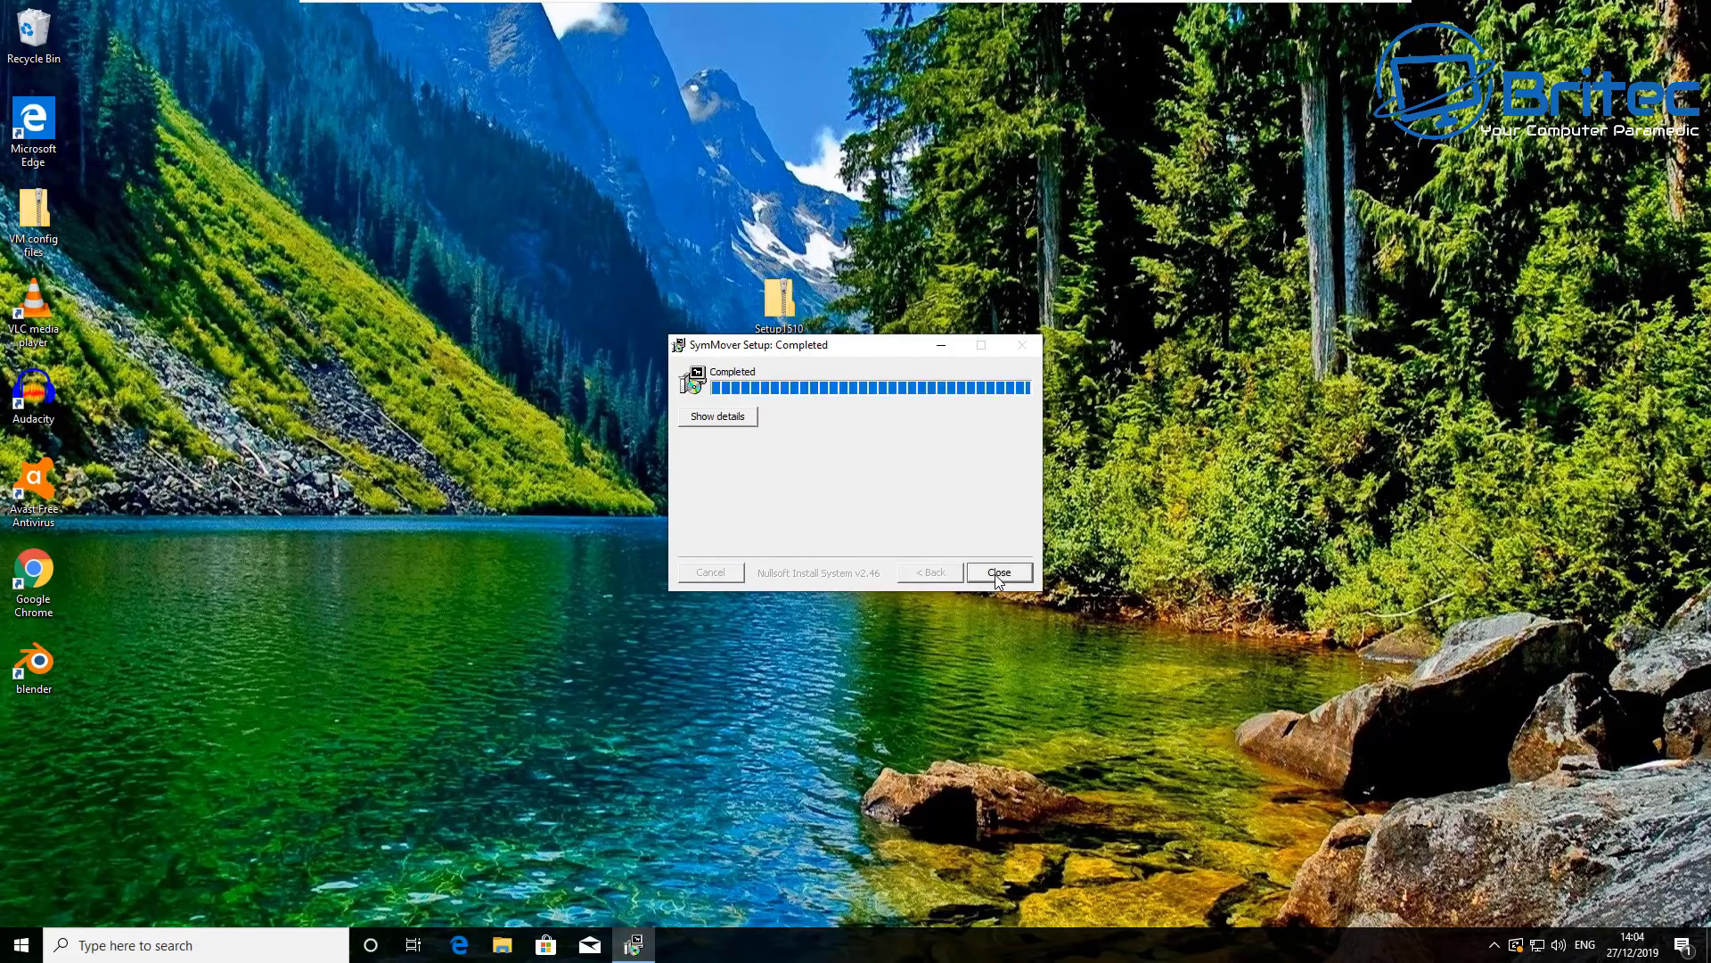
pyautogui.click(997, 575)
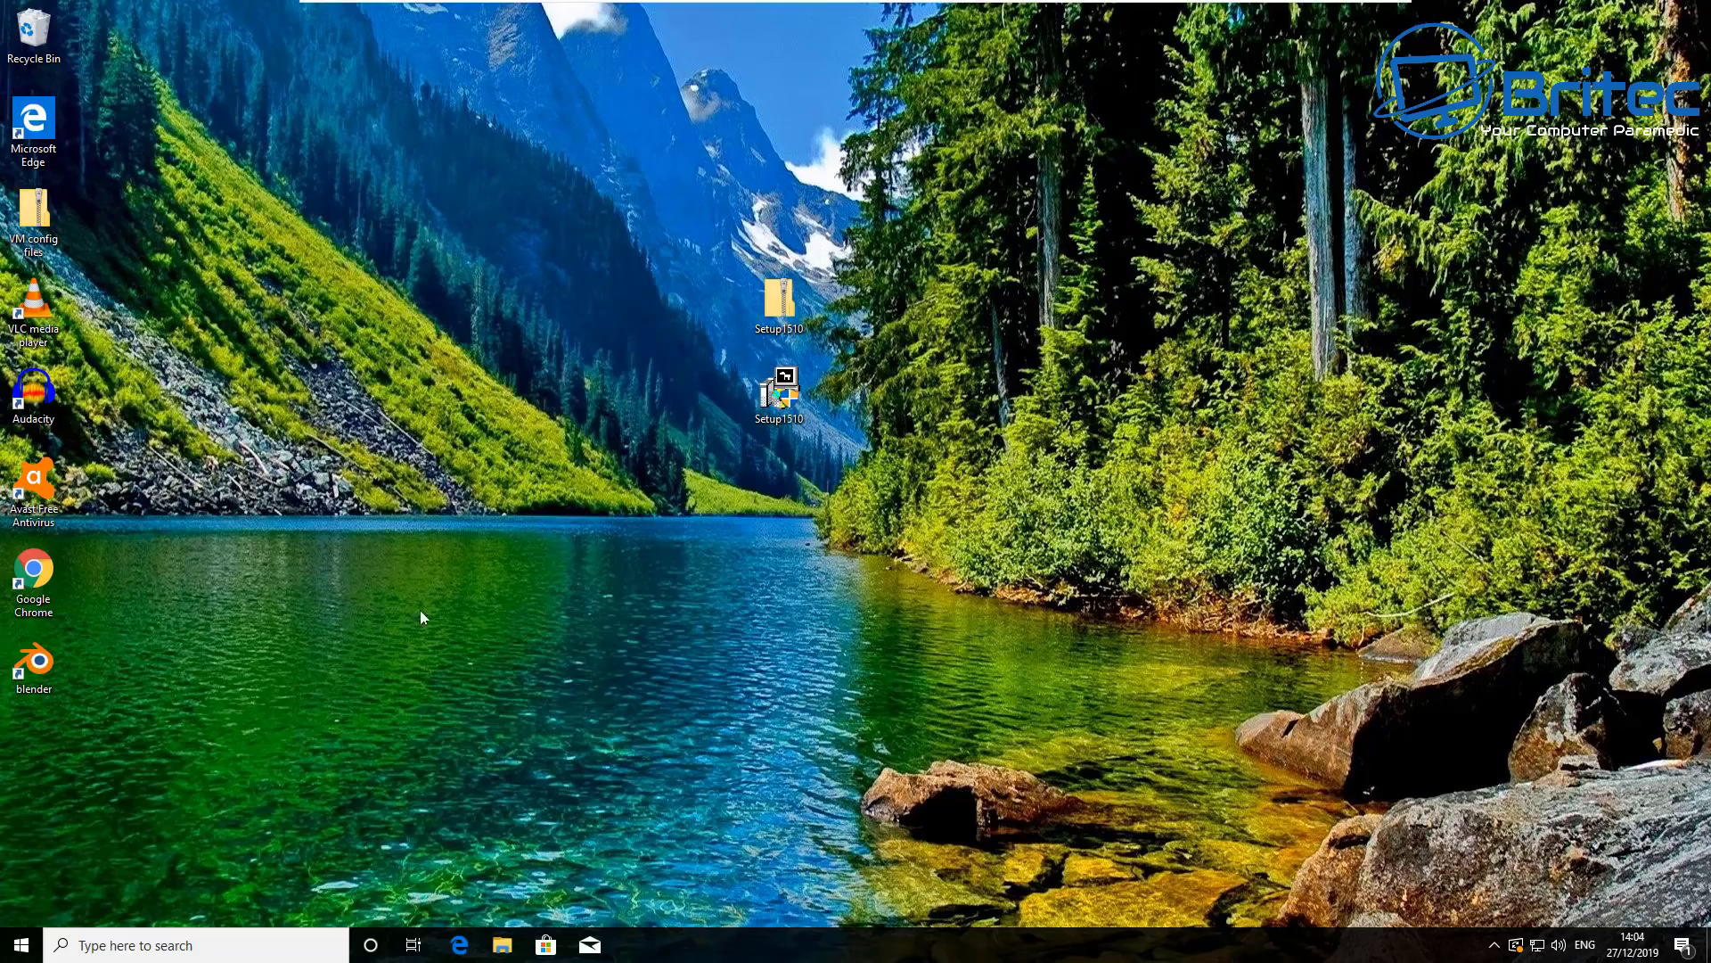
# - Start SymMover from Start's Recently added list, allow it, and accept its Terms of Use
pyautogui.click(19, 948)
pyautogui.click(19, 947)
pyautogui.click(18, 949)
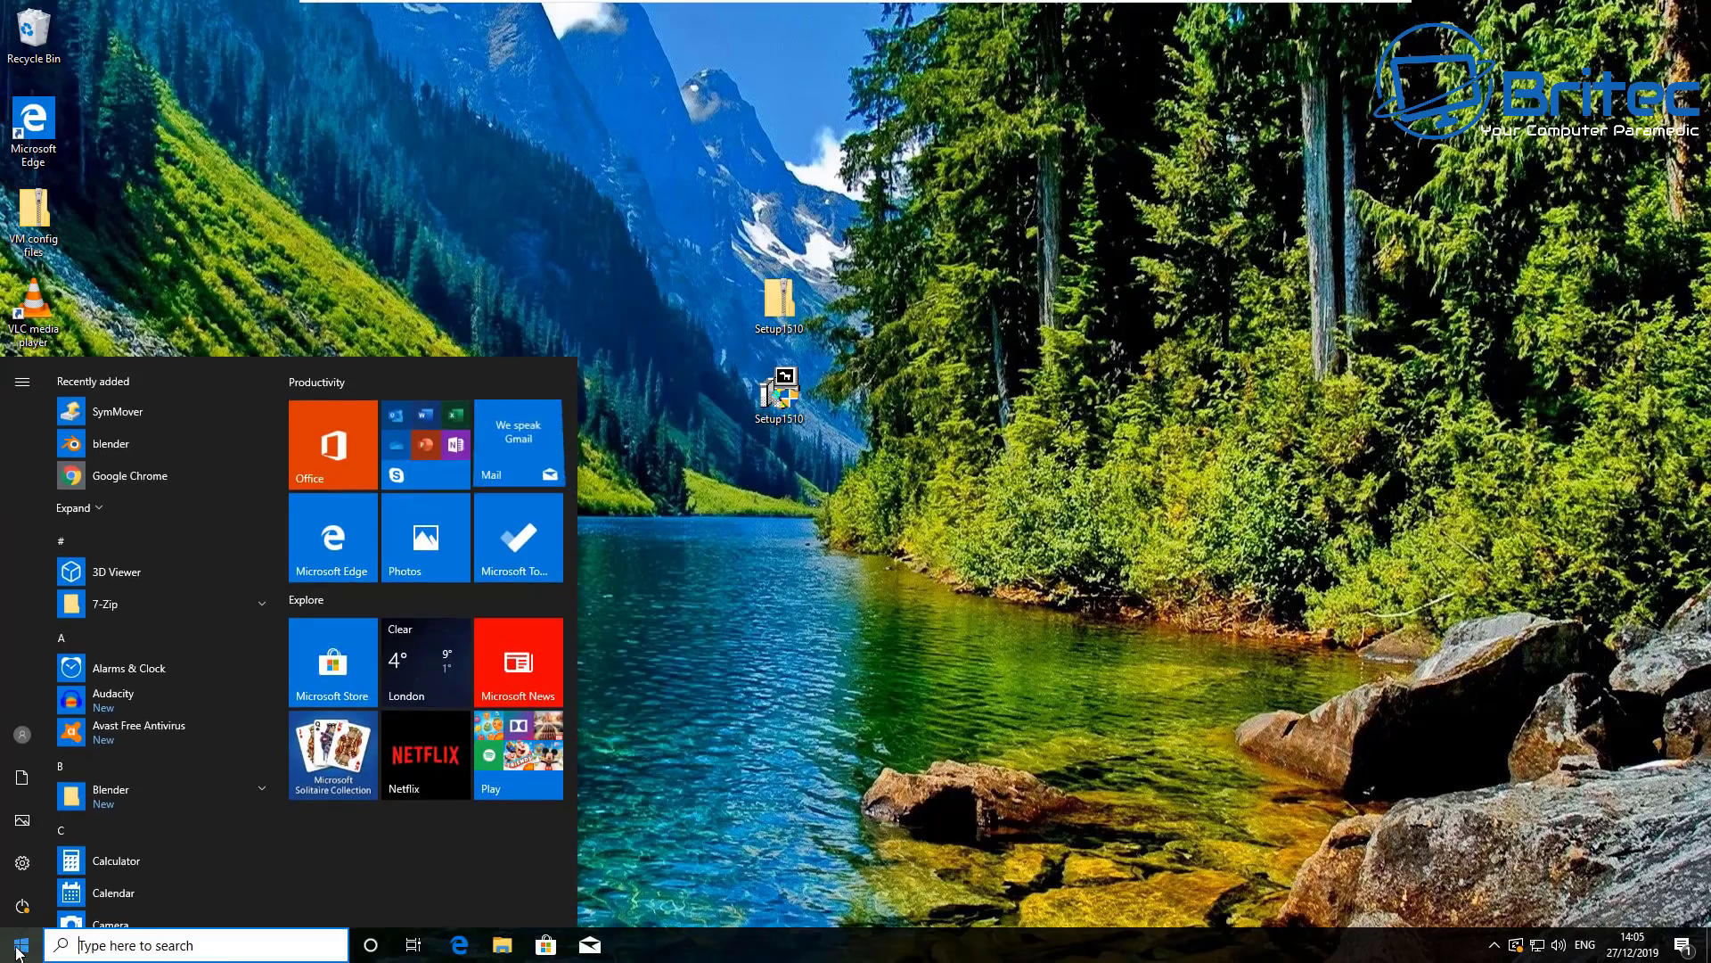
pyautogui.click(118, 410)
pyautogui.click(745, 602)
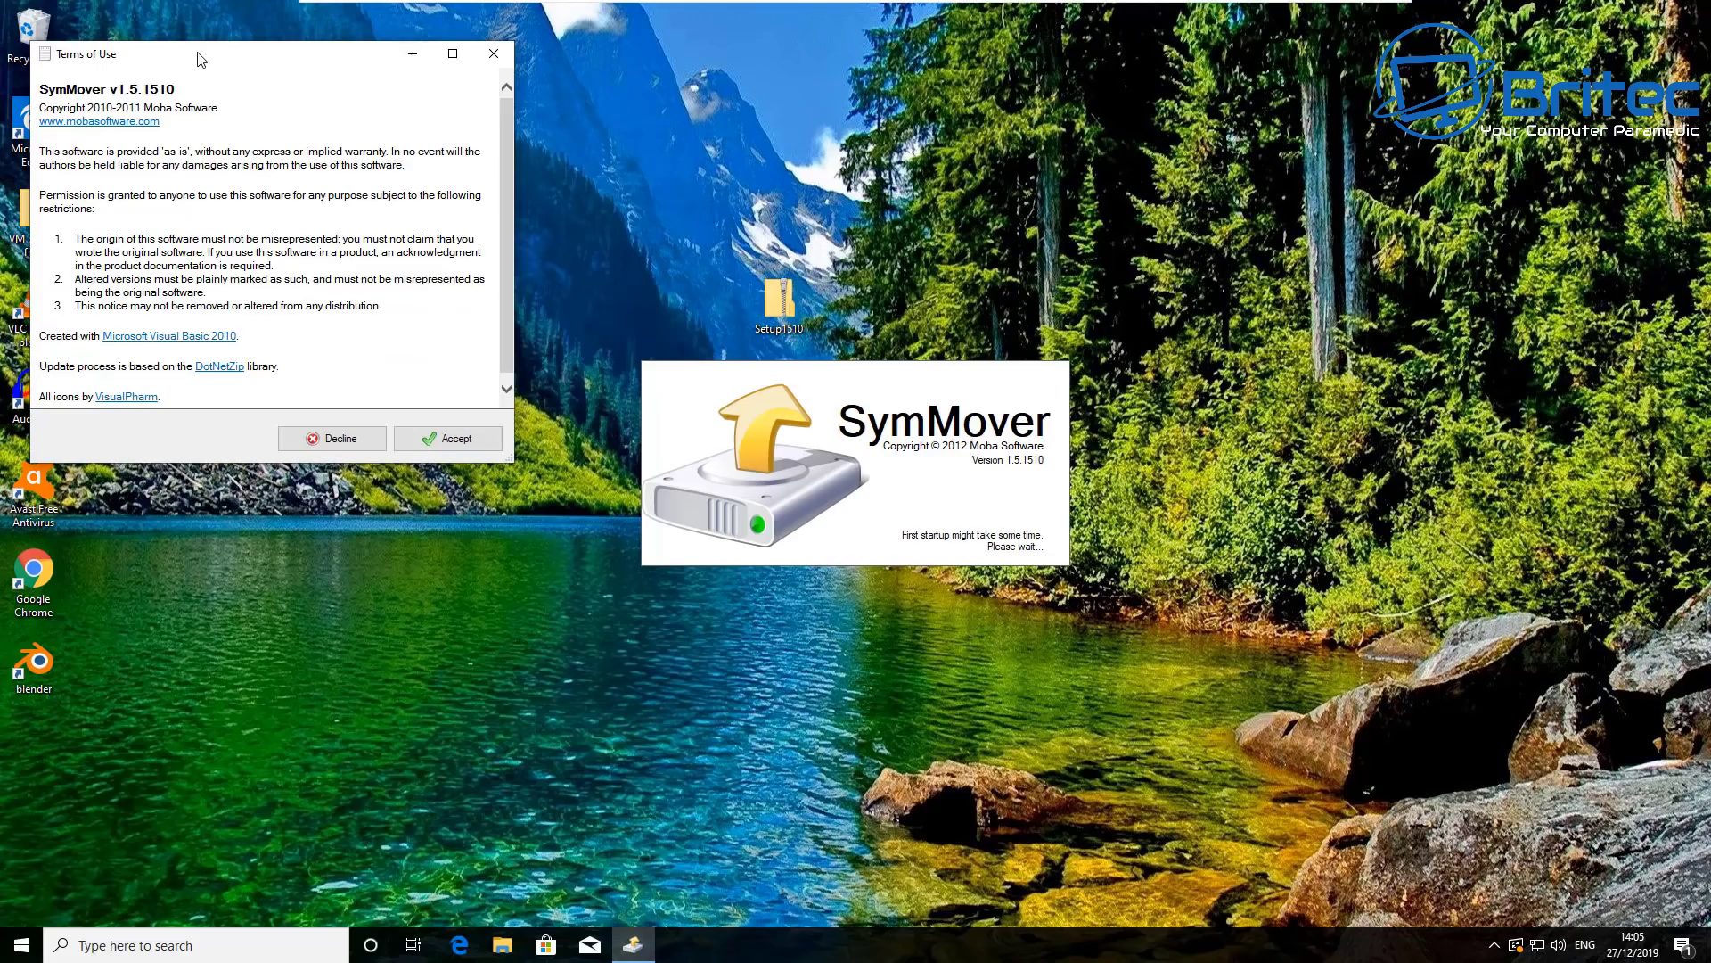
pyautogui.moveTo(200, 58); pyautogui.dragTo(764, 239)
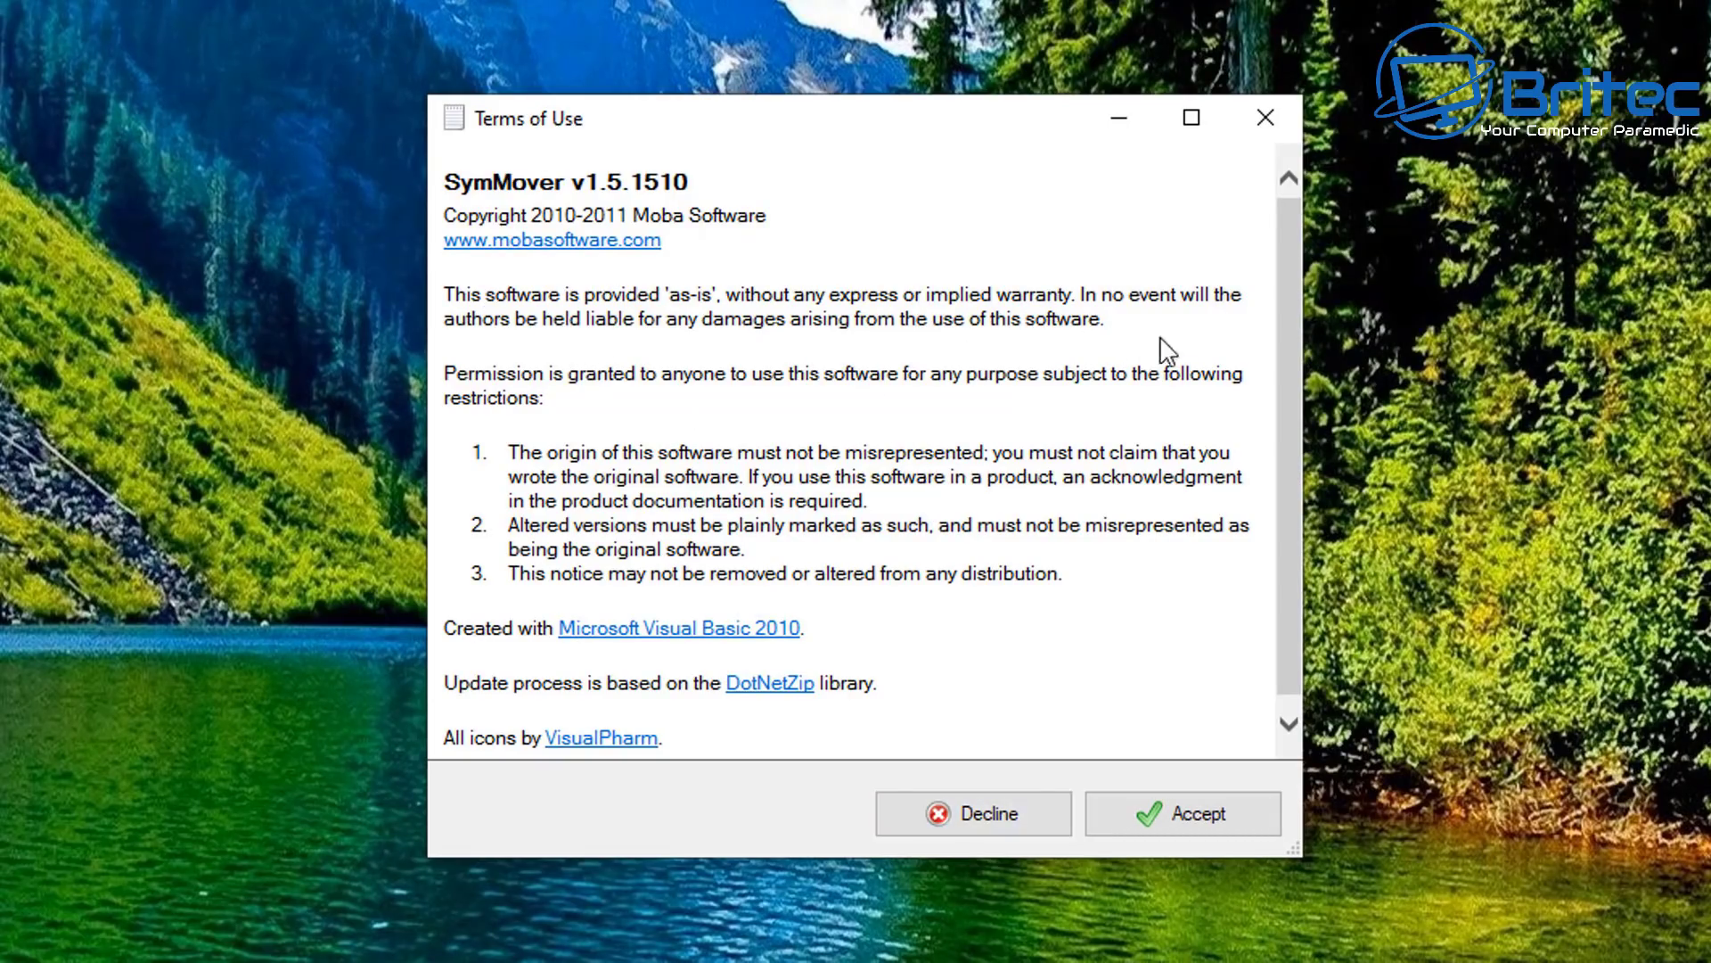
pyautogui.click(1168, 835)
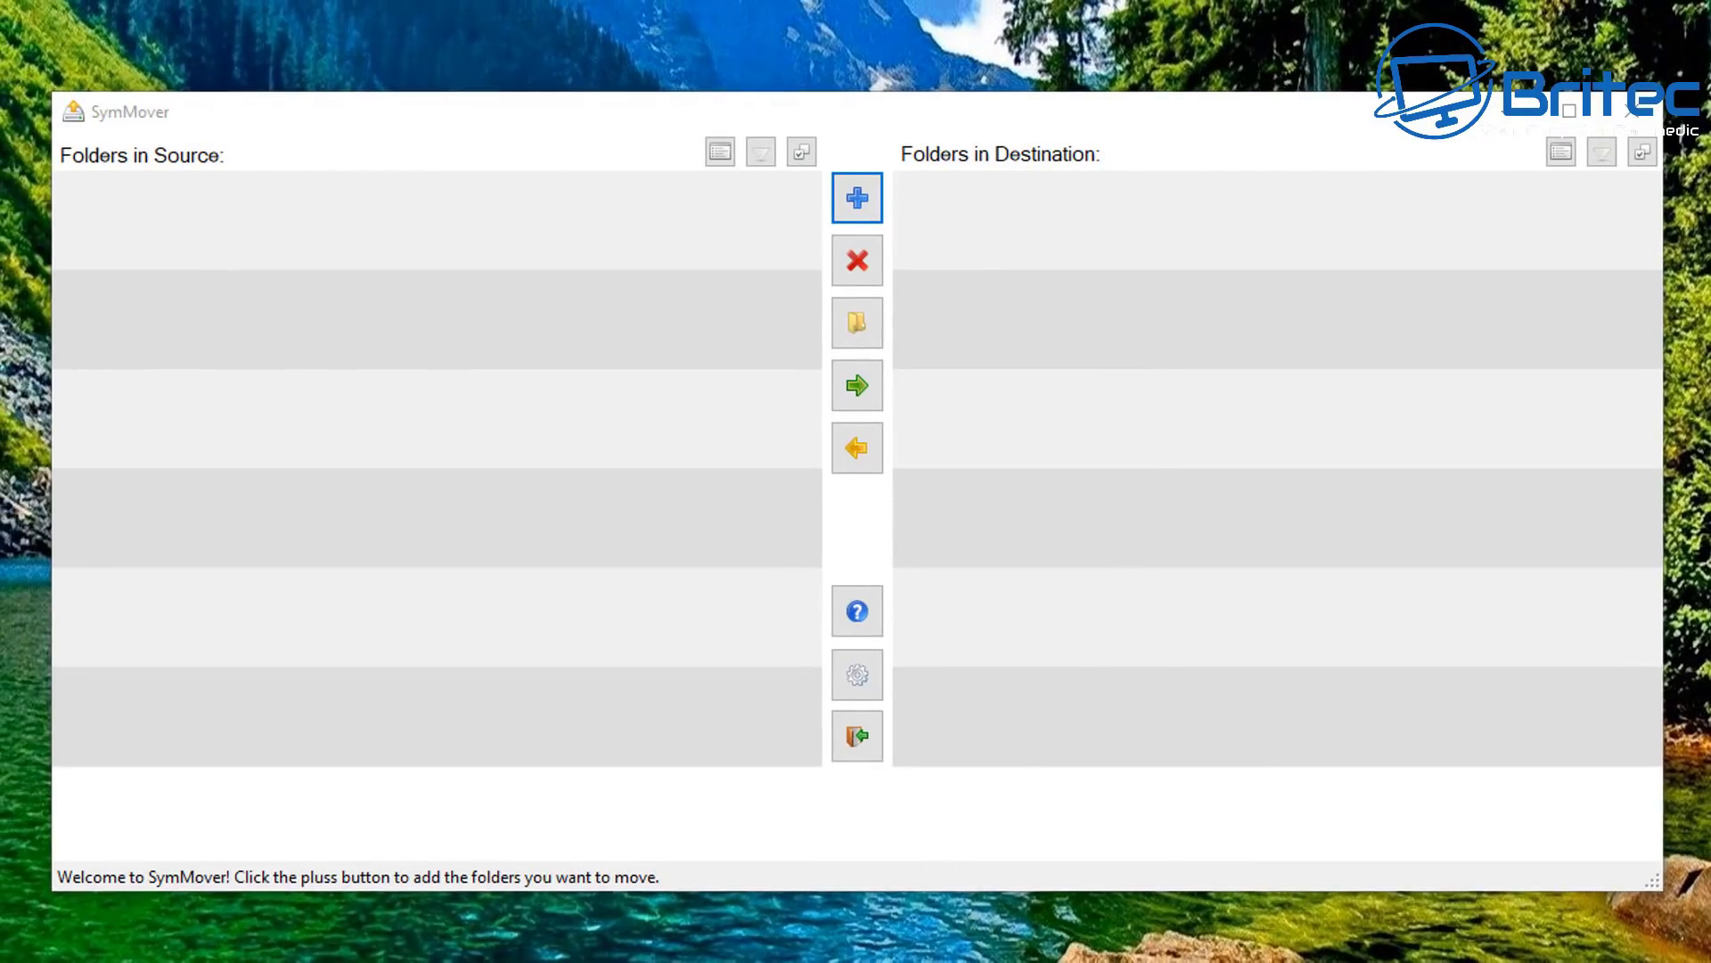
pyautogui.press('super+e')
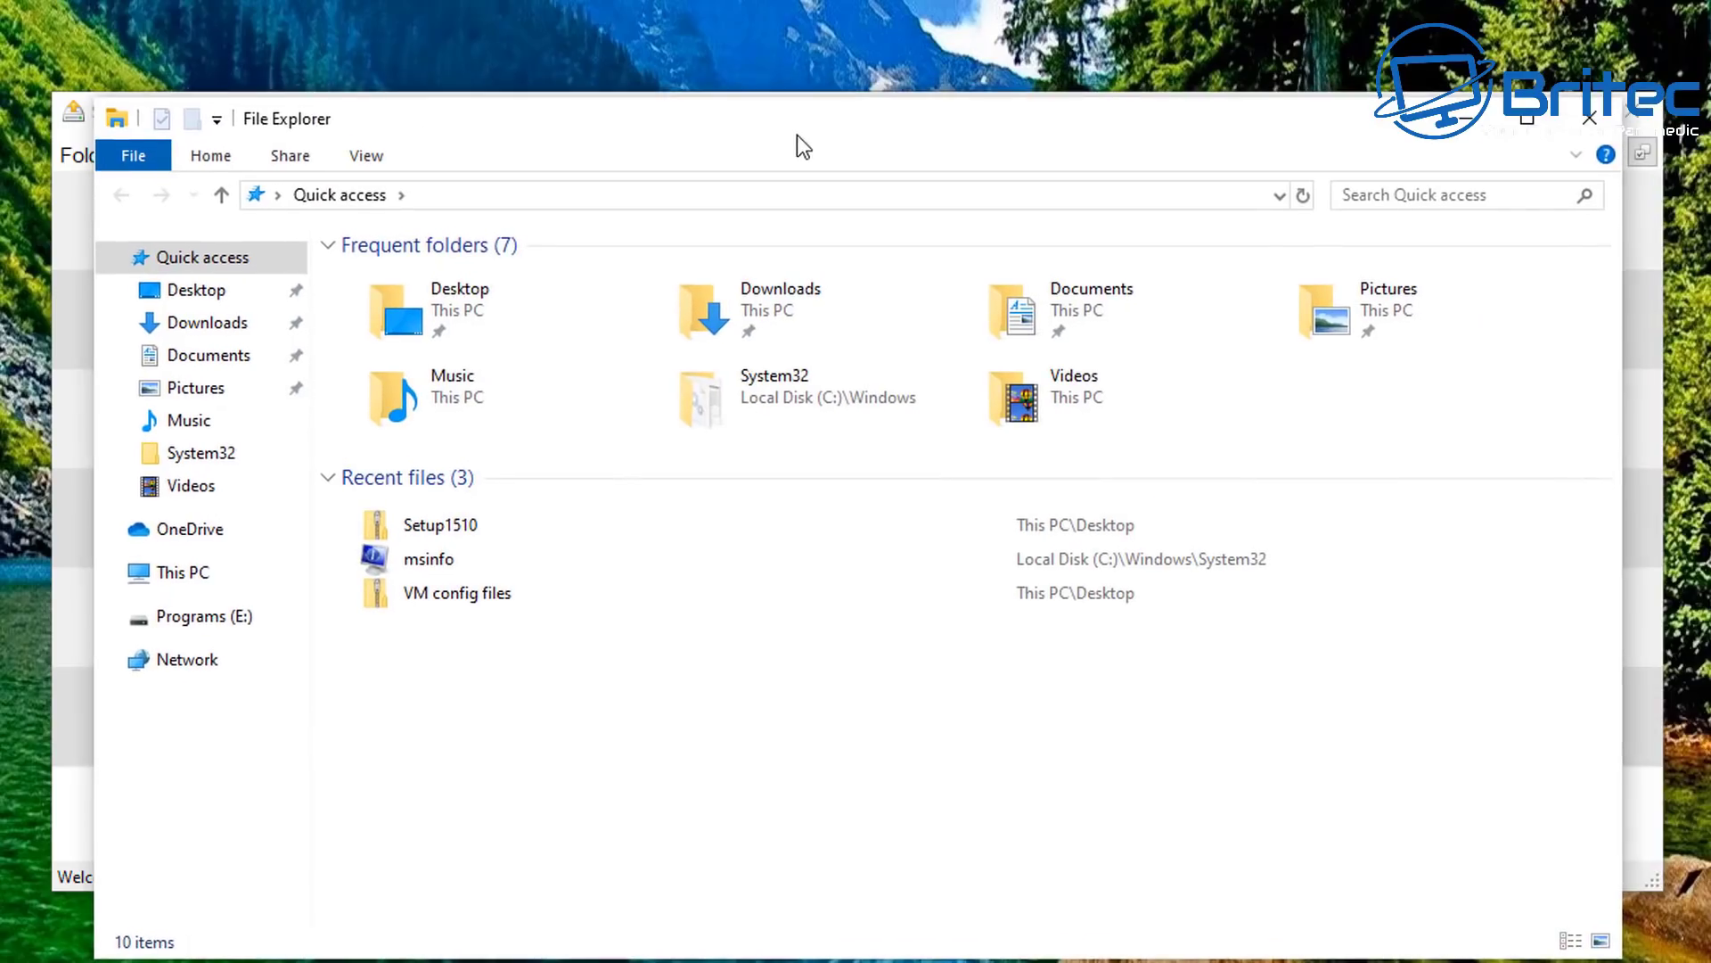
pyautogui.click(198, 576)
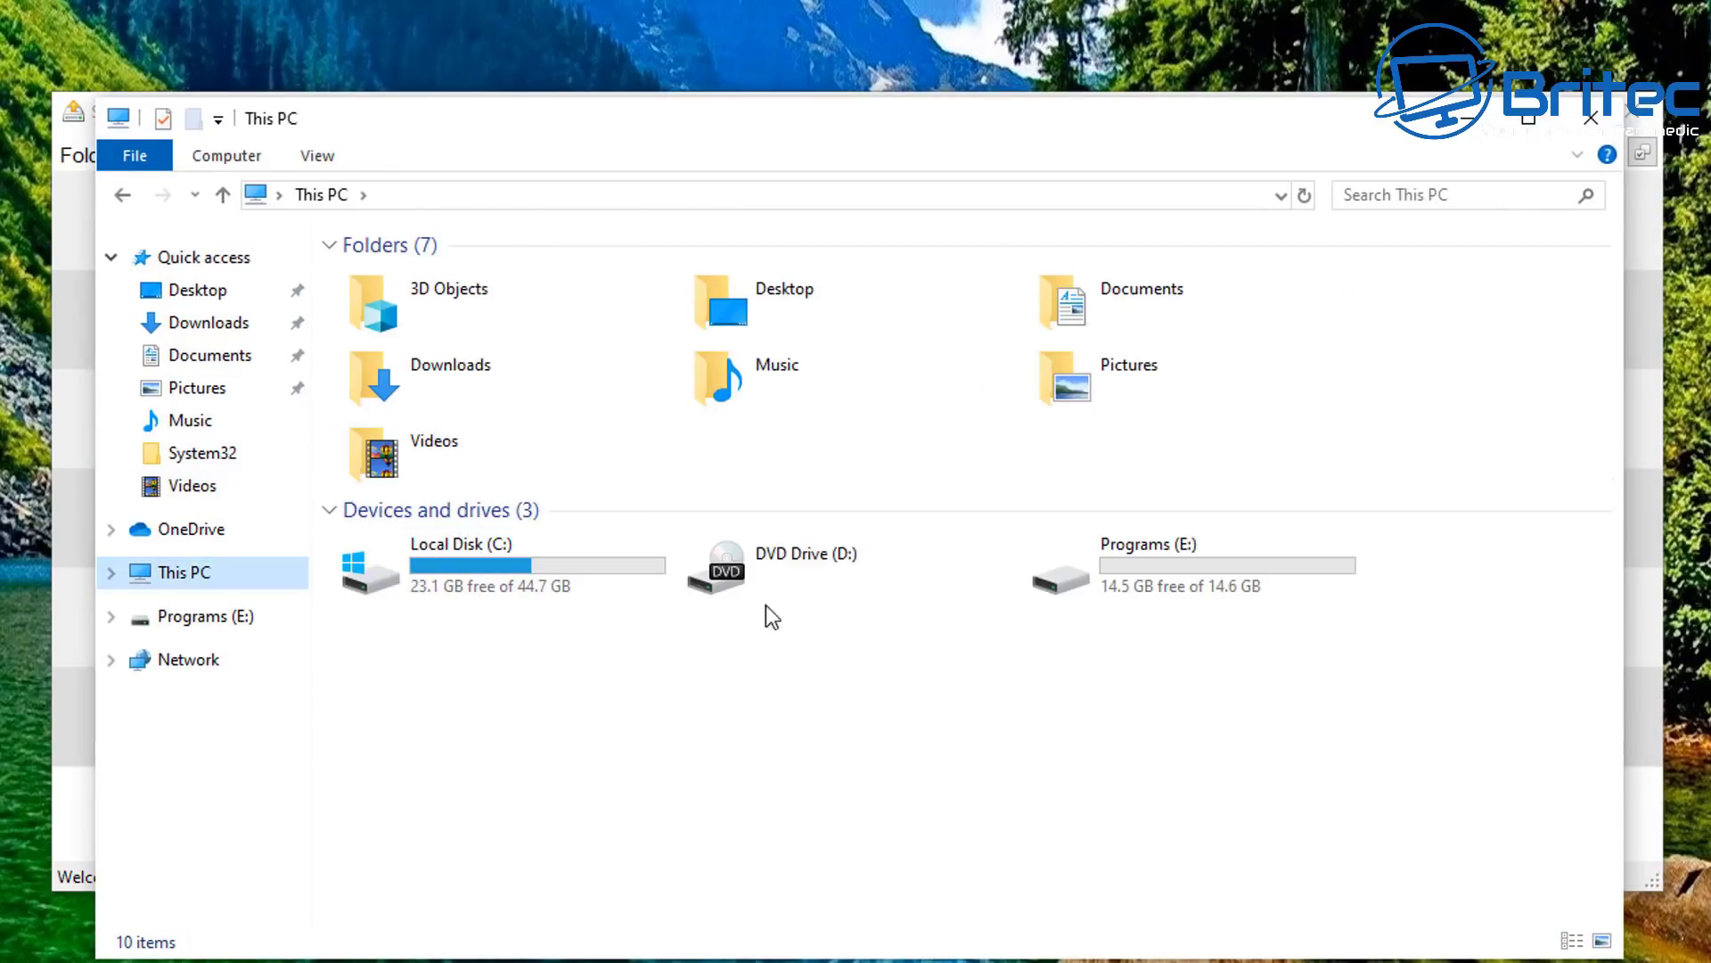
pyautogui.click(1133, 581)
pyautogui.click(586, 597)
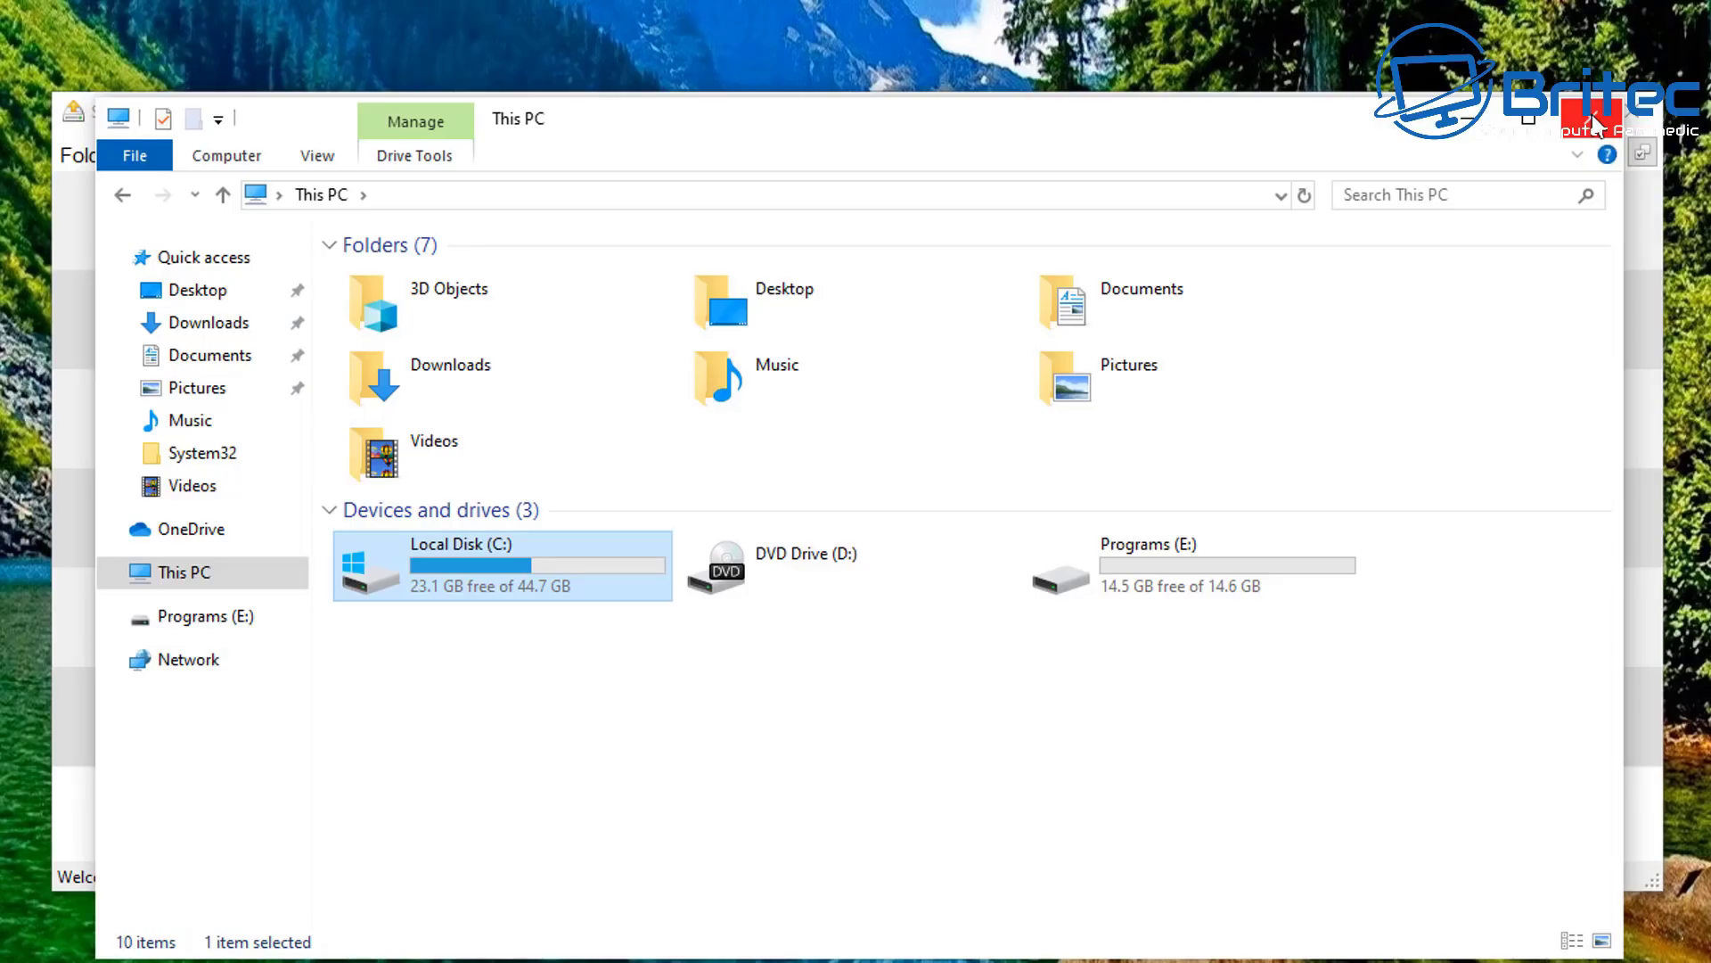
pyautogui.click(1594, 120)
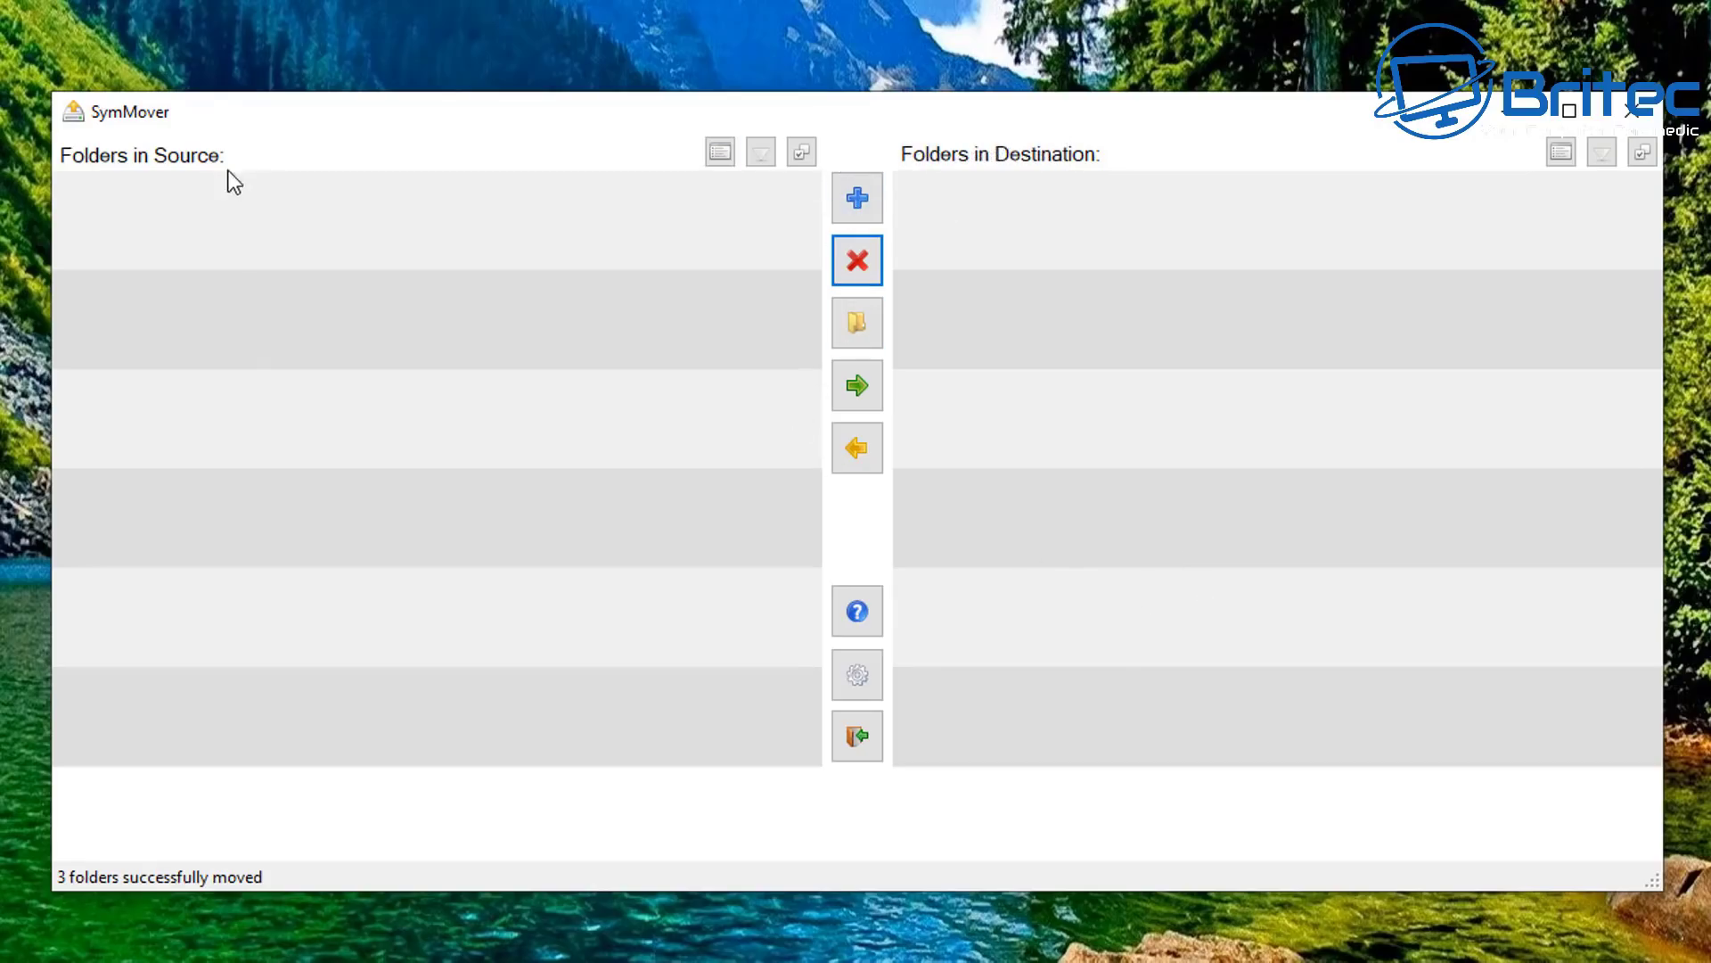
# - Queue VLC media player for moving to E:\Programs\SymMover
pyautogui.click(858, 198)
pyautogui.moveTo(156, 9); pyautogui.dragTo(837, 110)
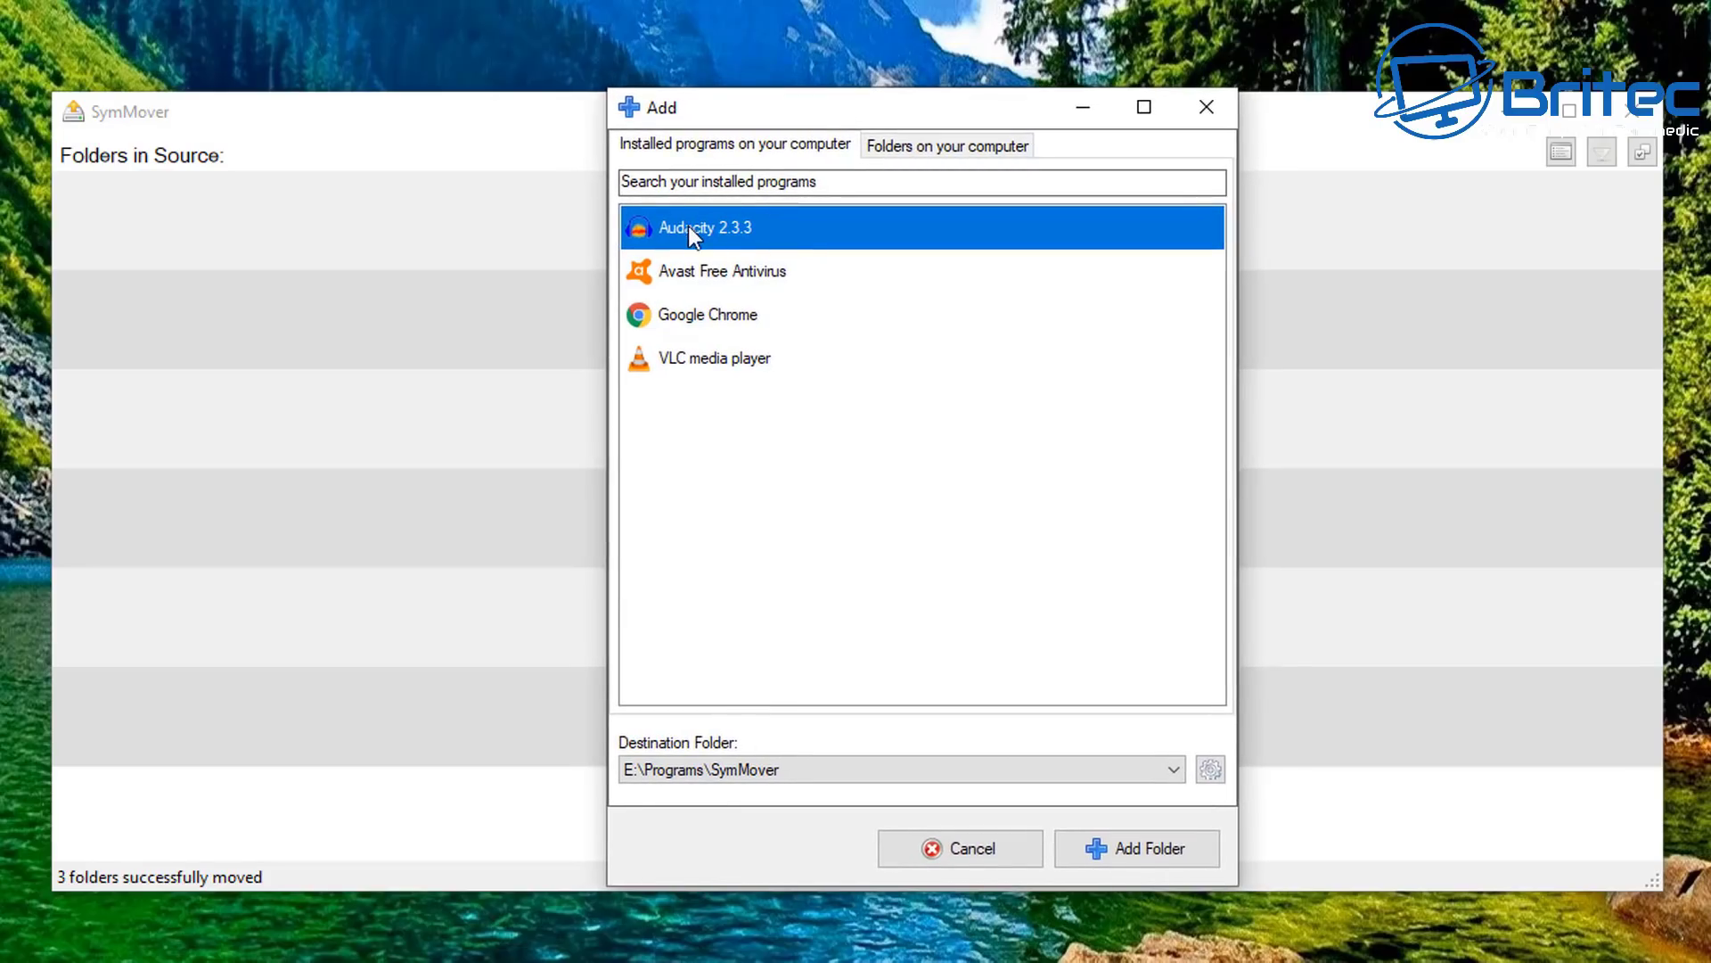
pyautogui.click(707, 368)
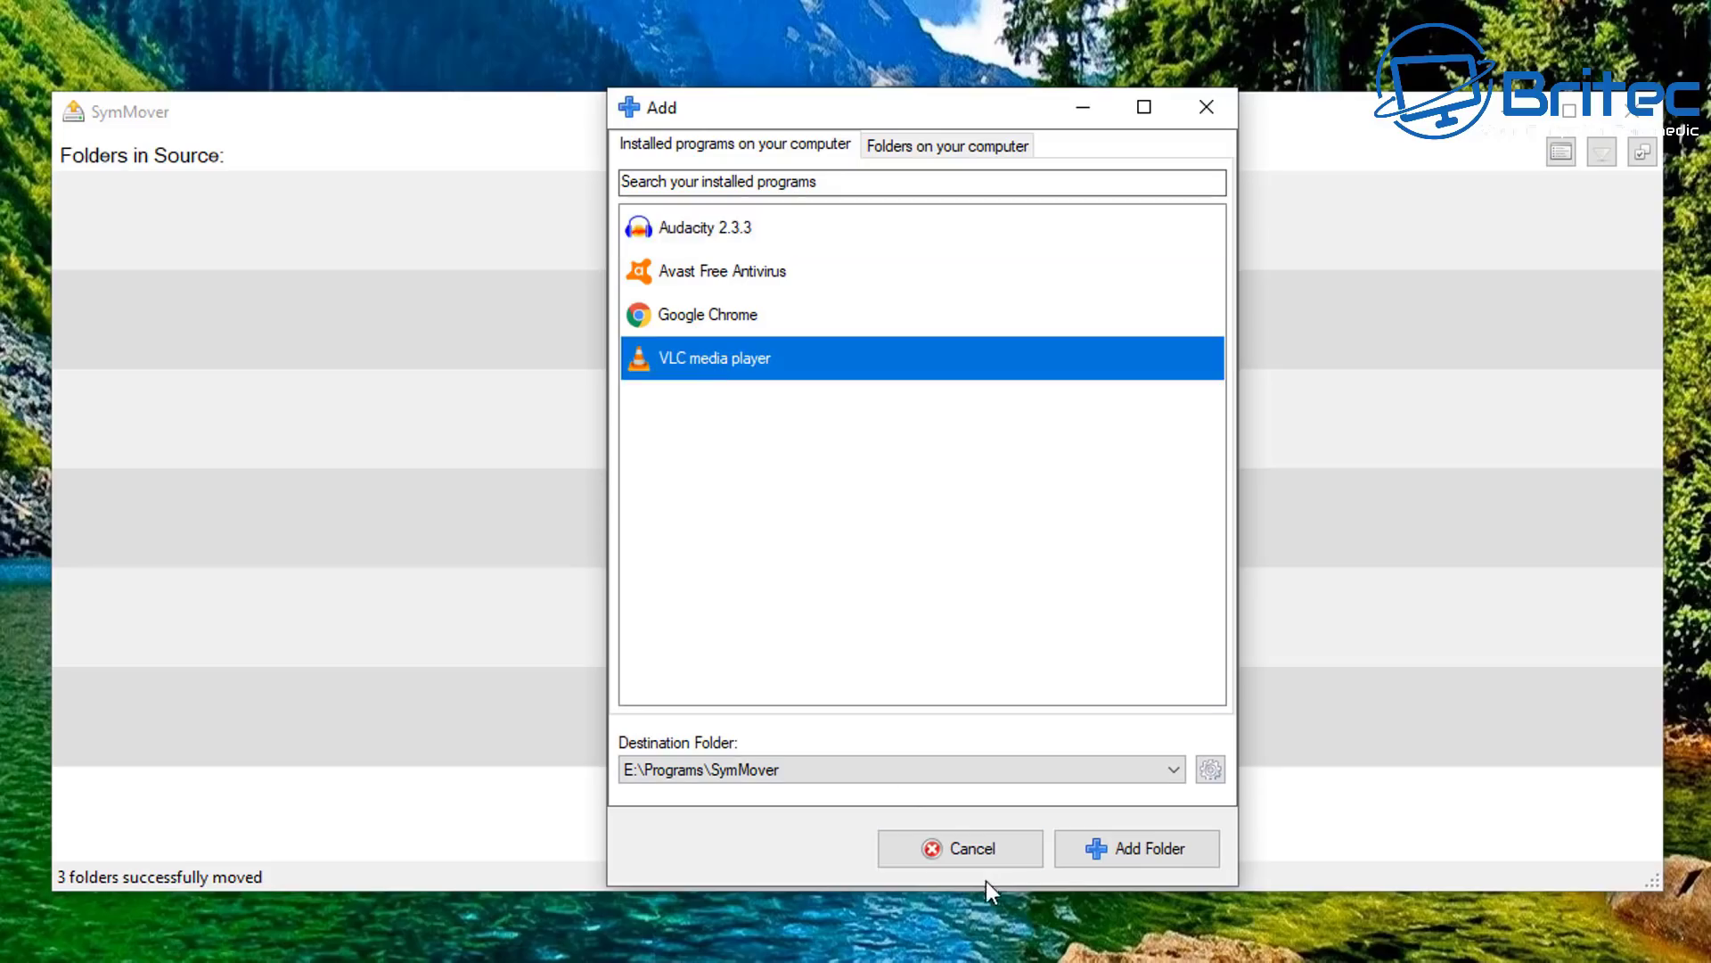
pyautogui.click(1173, 772)
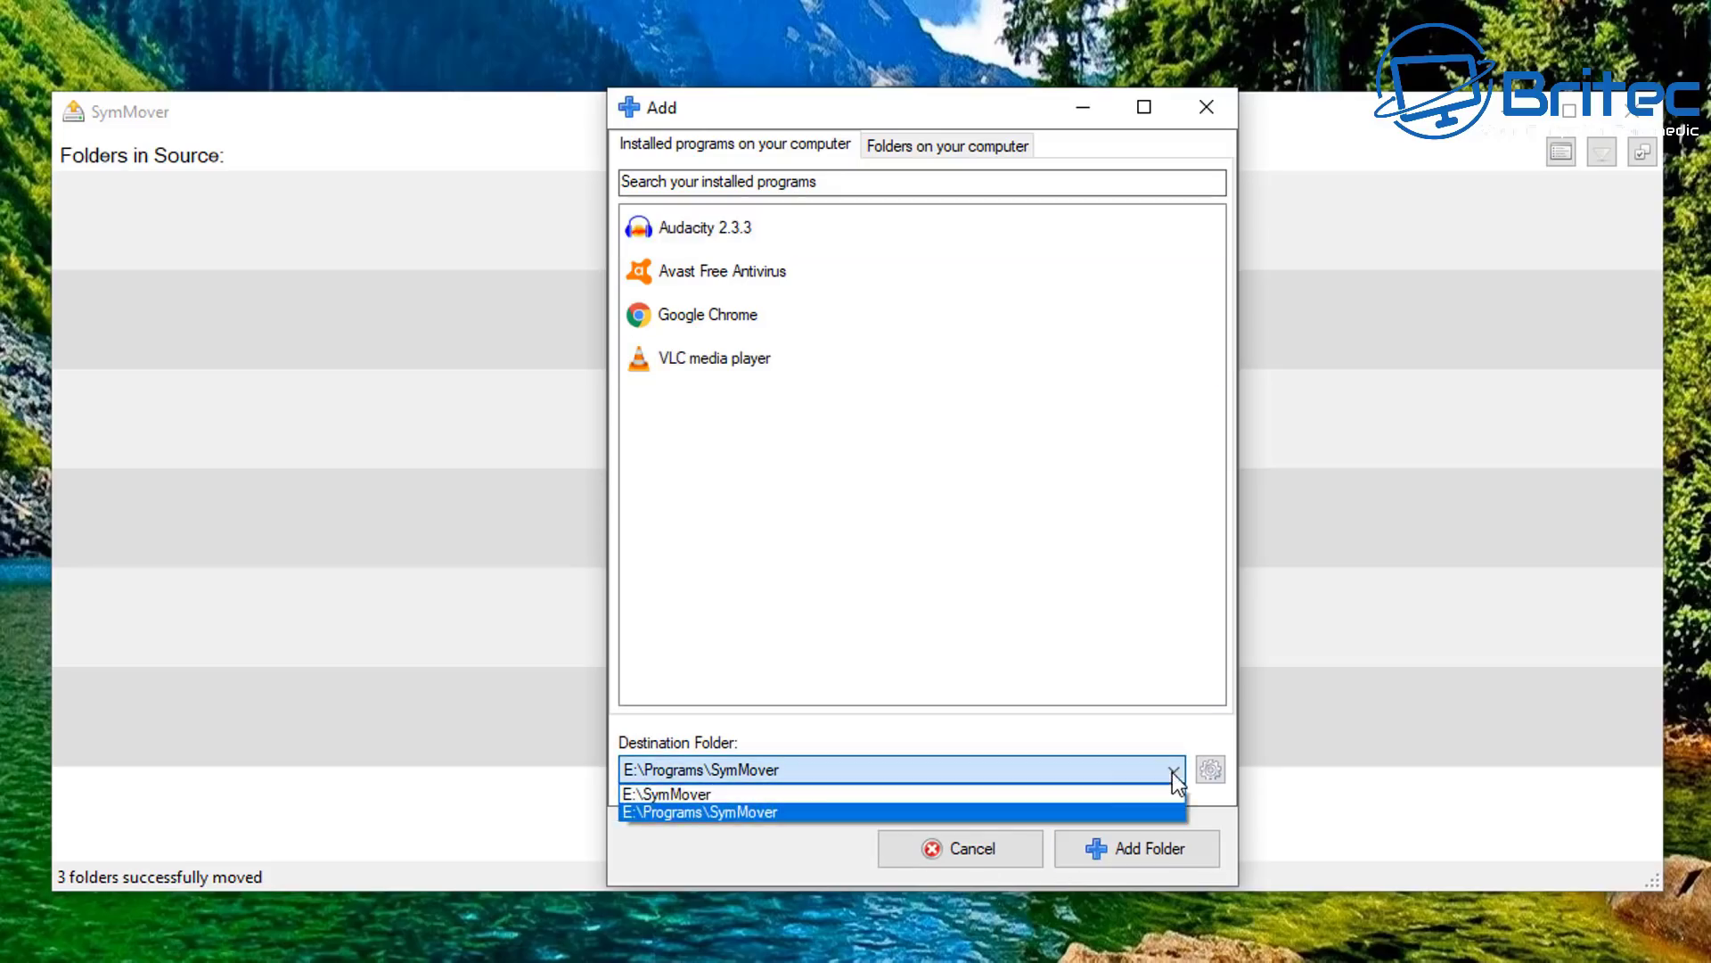
pyautogui.click(755, 812)
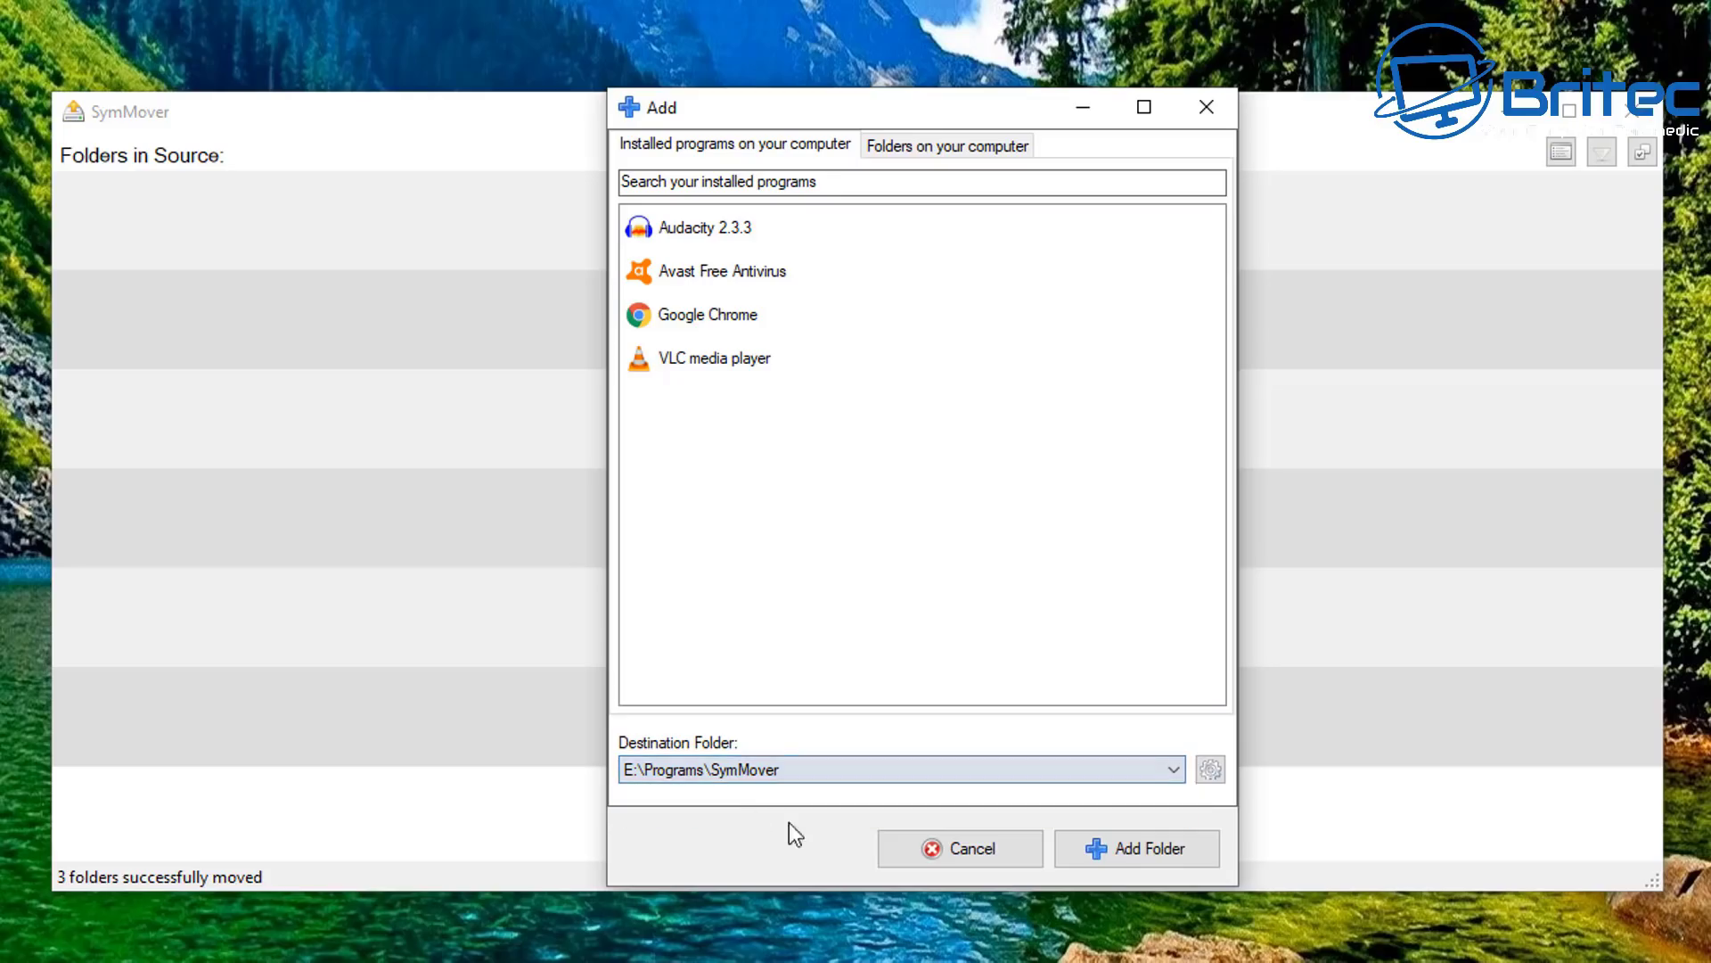
pyautogui.click(1138, 850)
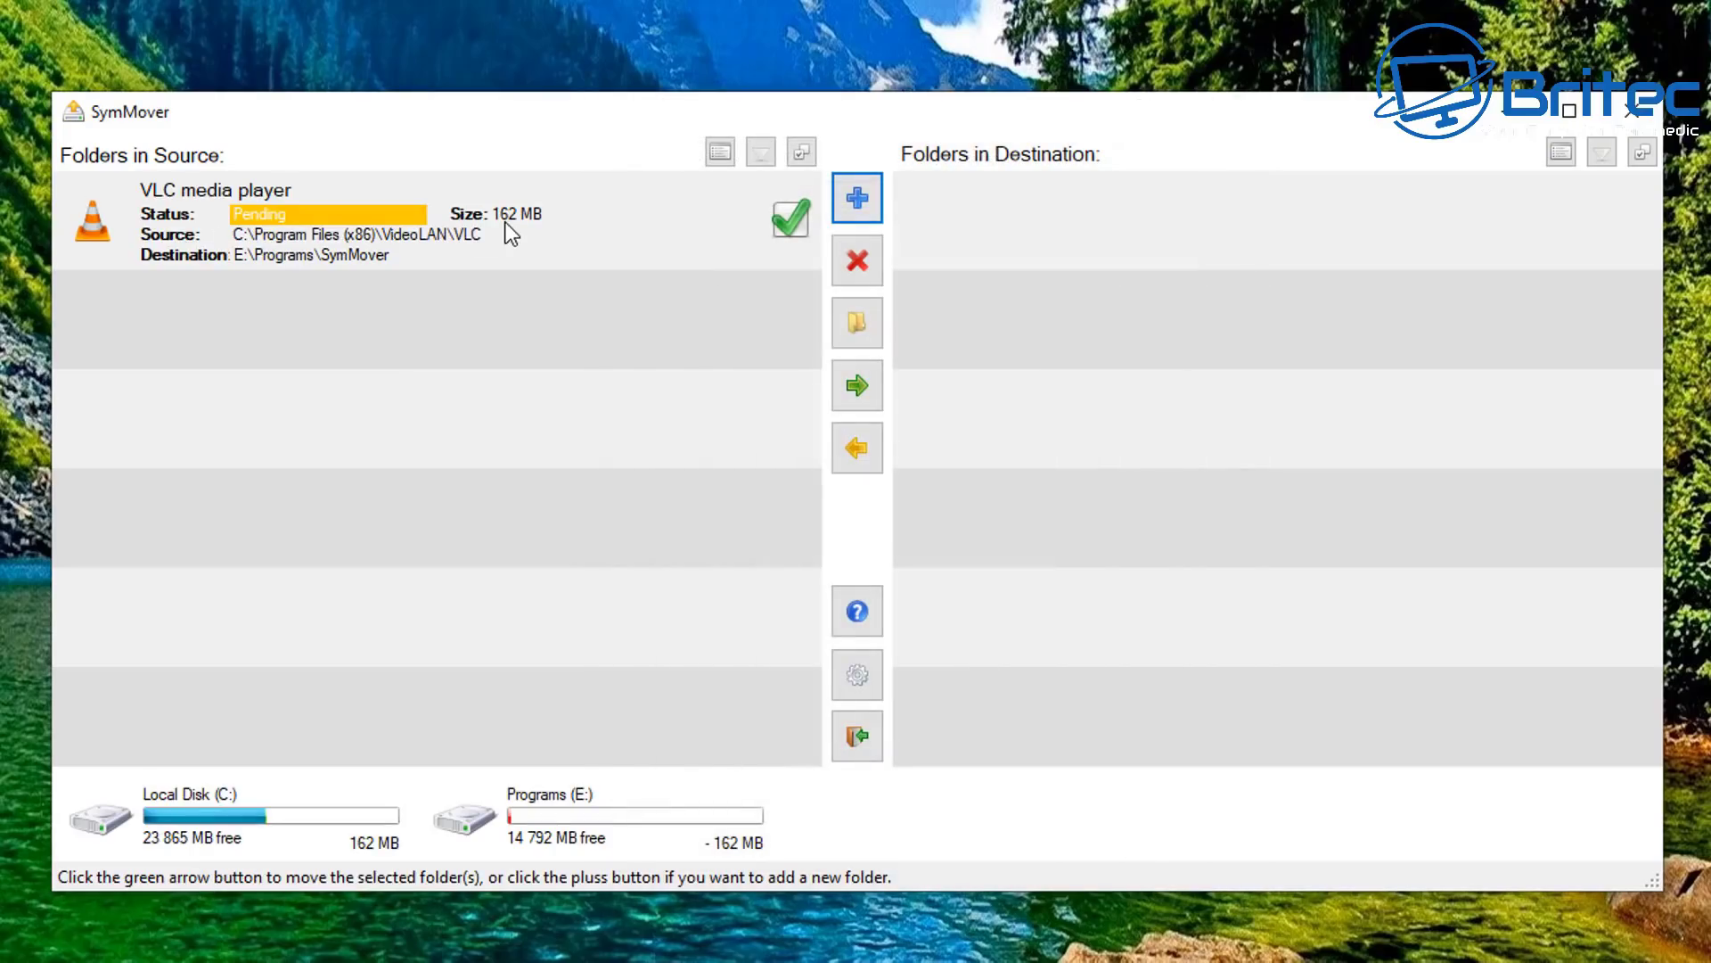
# - Select Google Chrome in a new add dialog
pyautogui.click(862, 208)
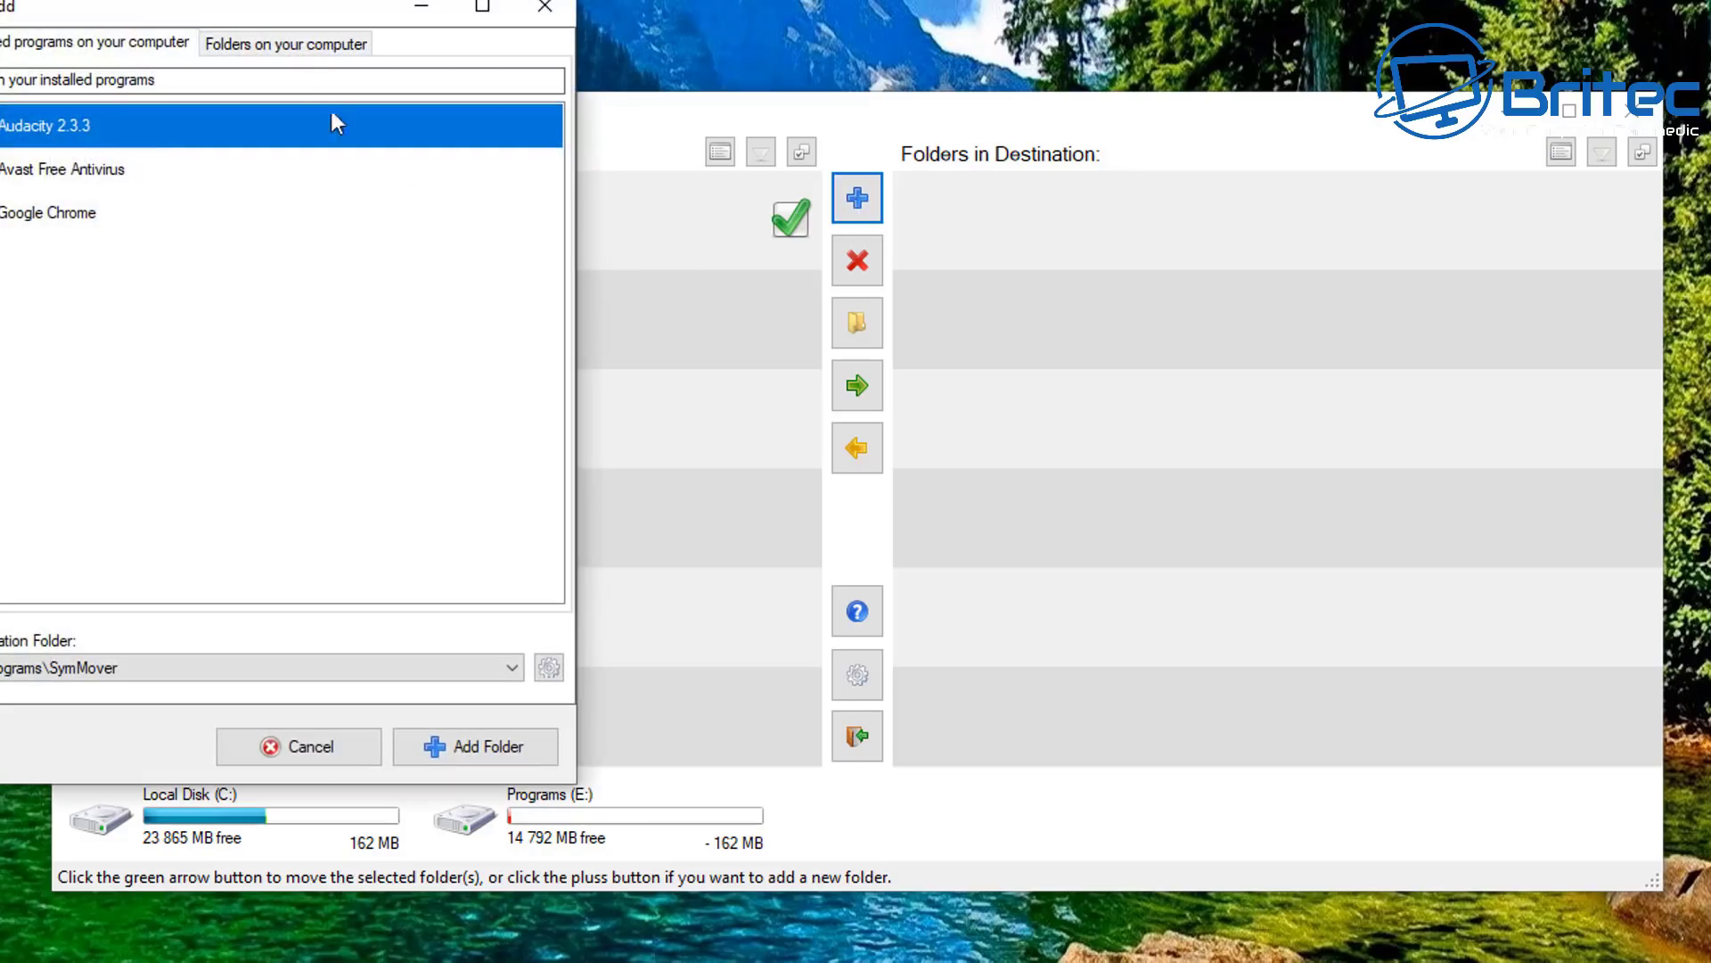
pyautogui.moveTo(272, 8); pyautogui.dragTo(905, 109)
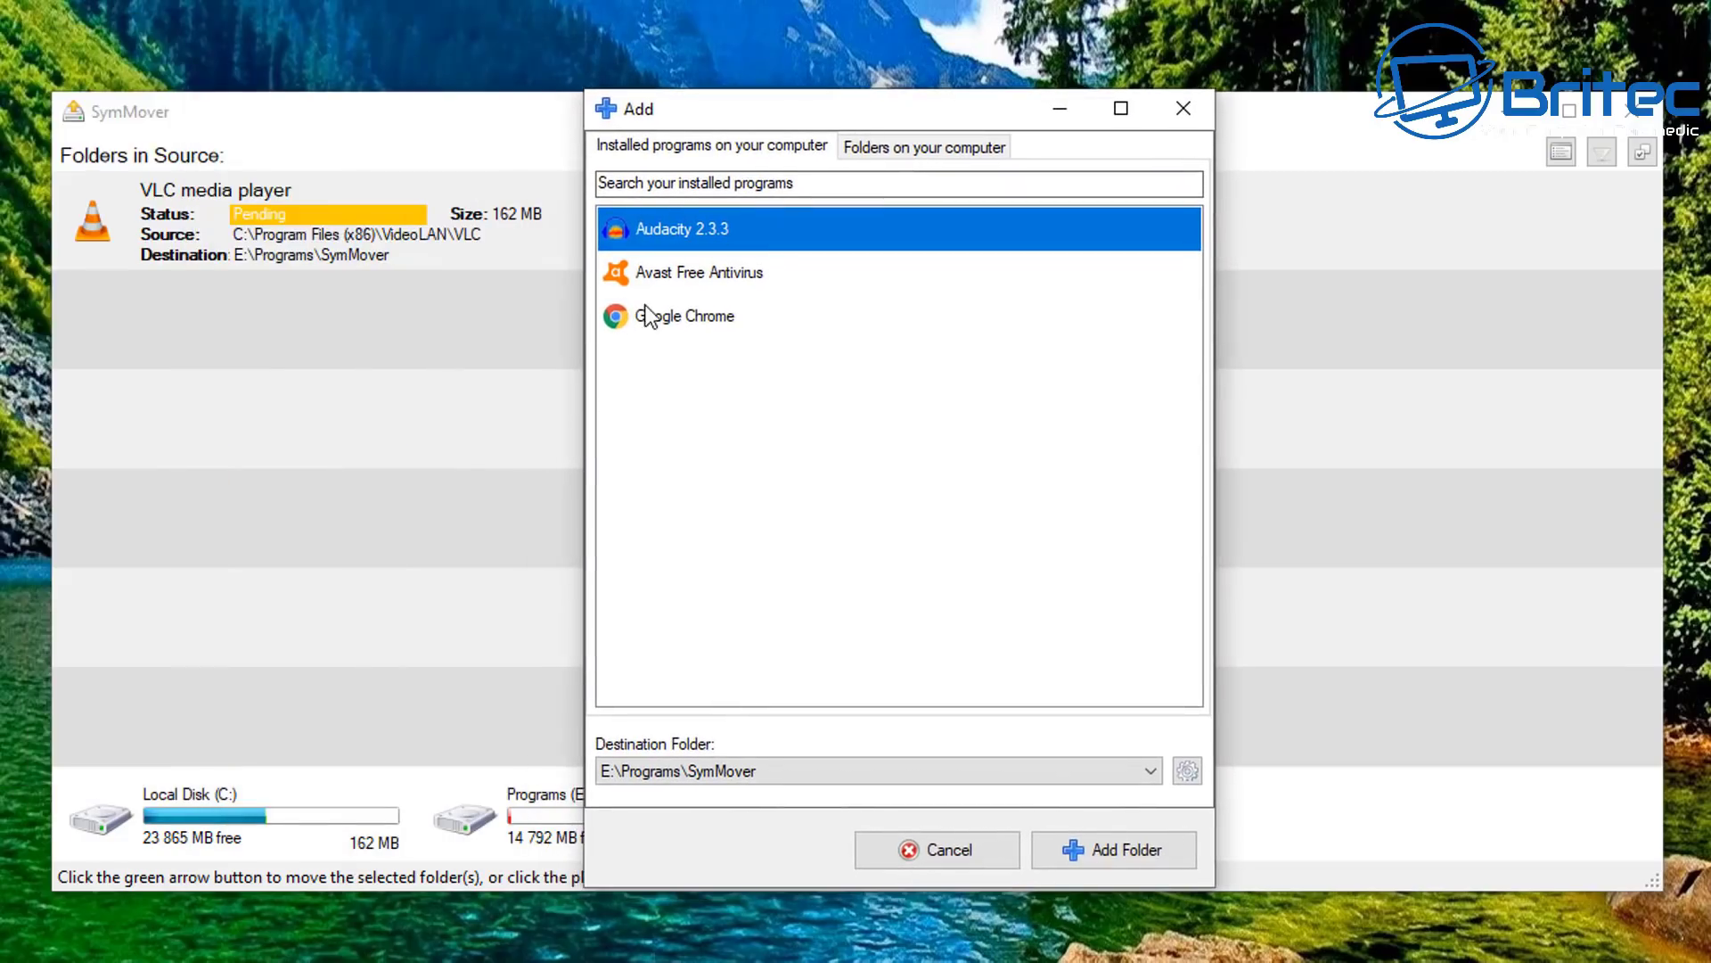
pyautogui.click(668, 321)
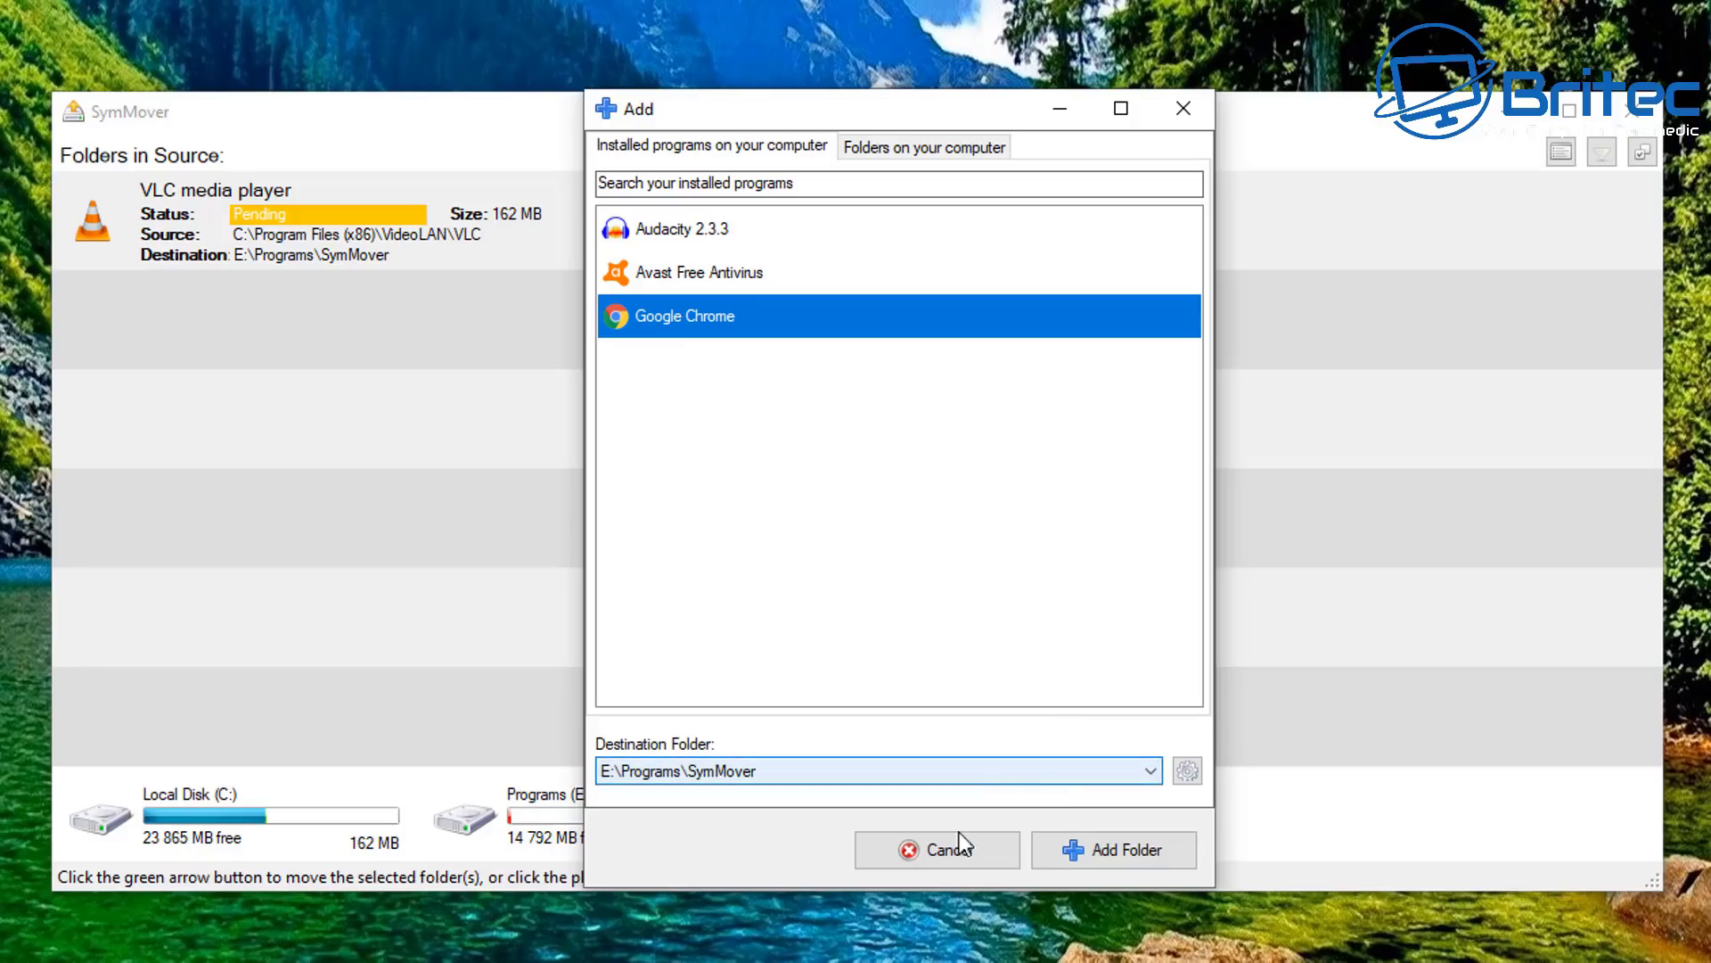
# - Add Google Chrome to the queue, then queue Audacity 2.3.3 as well
pyautogui.click(1110, 857)
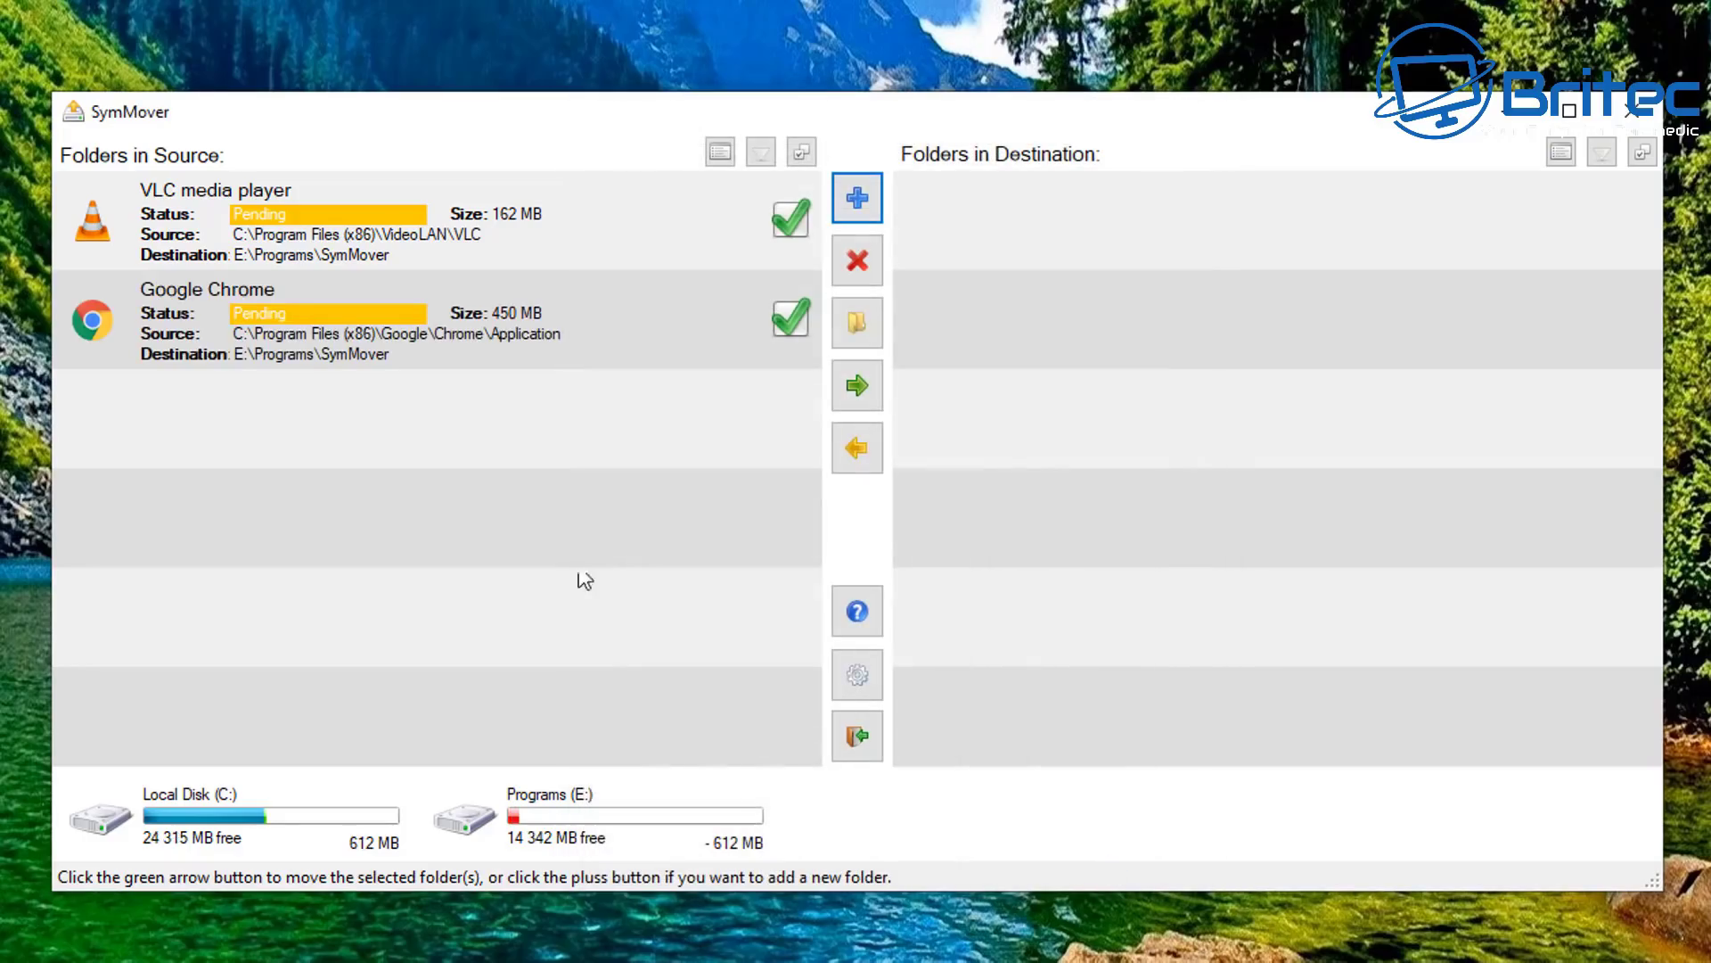
pyautogui.click(857, 201)
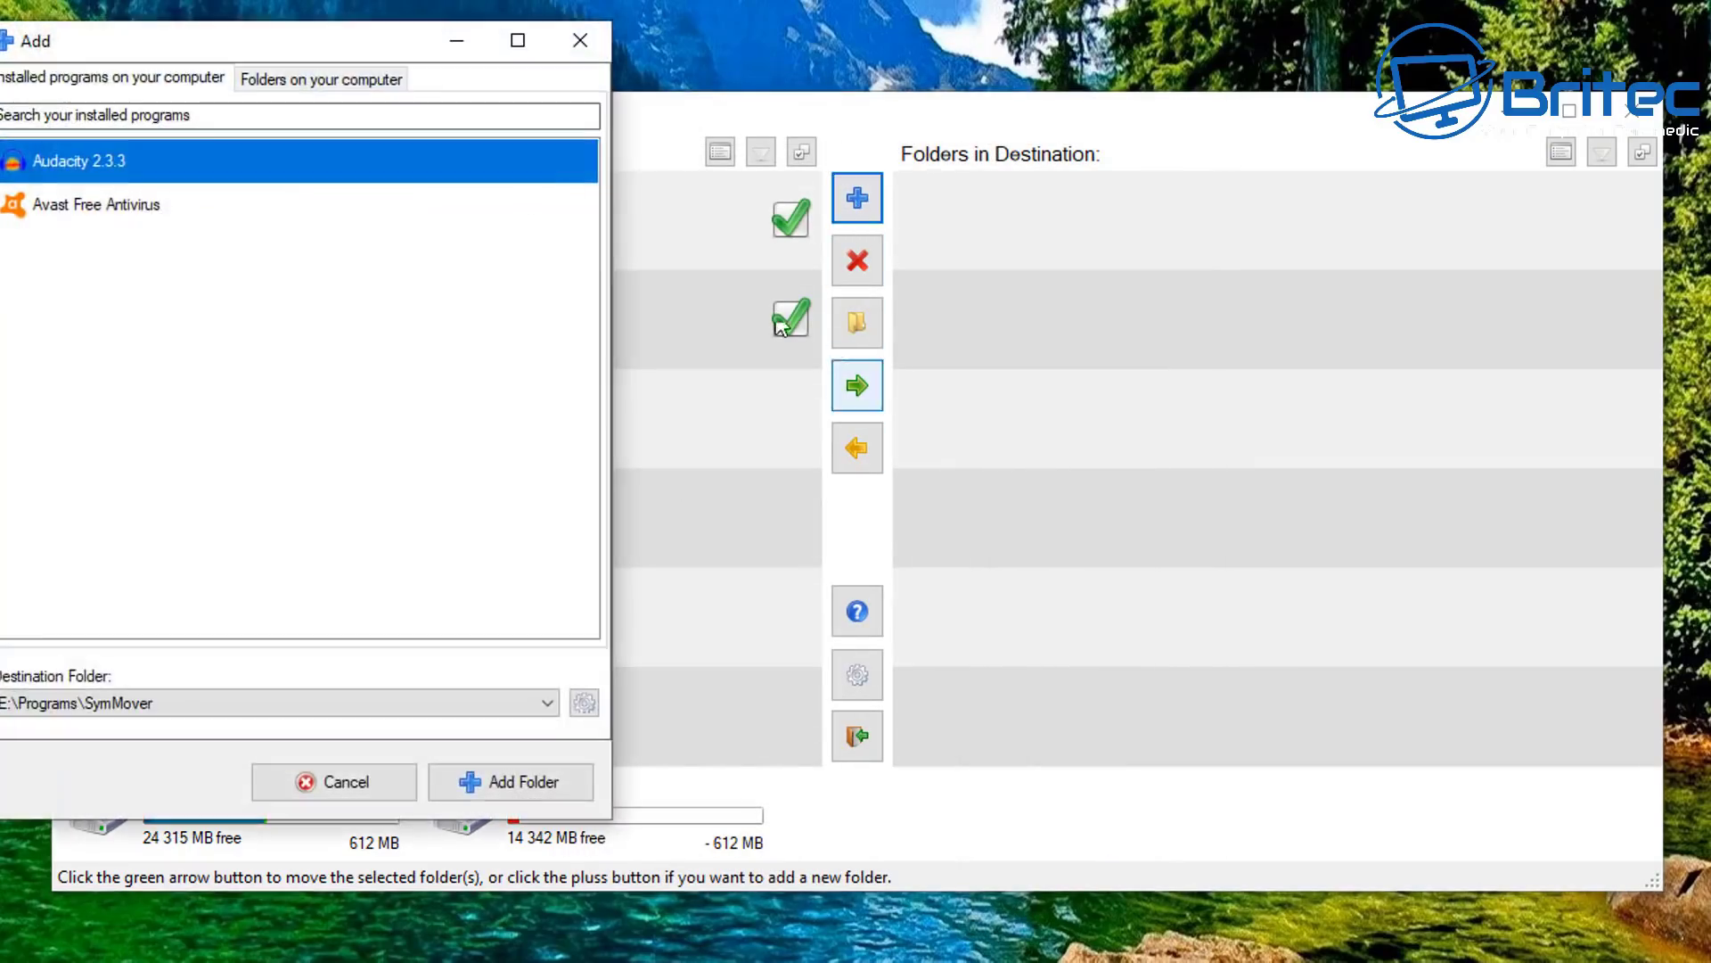
pyautogui.moveTo(361, 38); pyautogui.dragTo(907, 99)
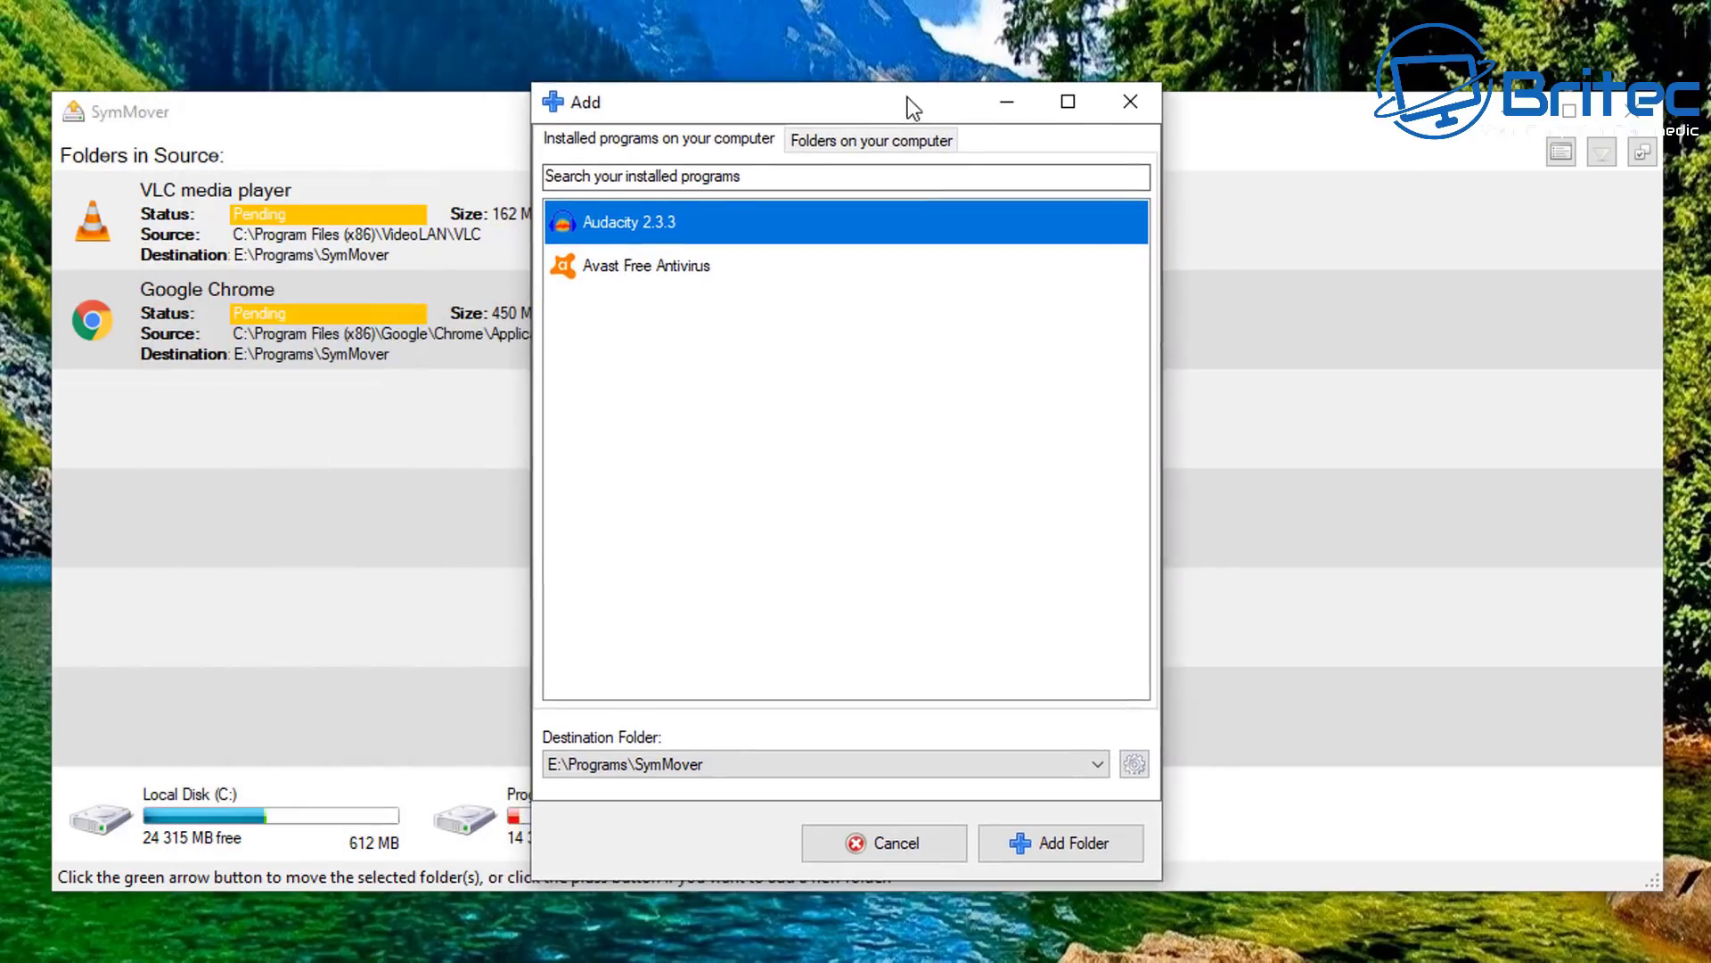
pyautogui.click(1047, 843)
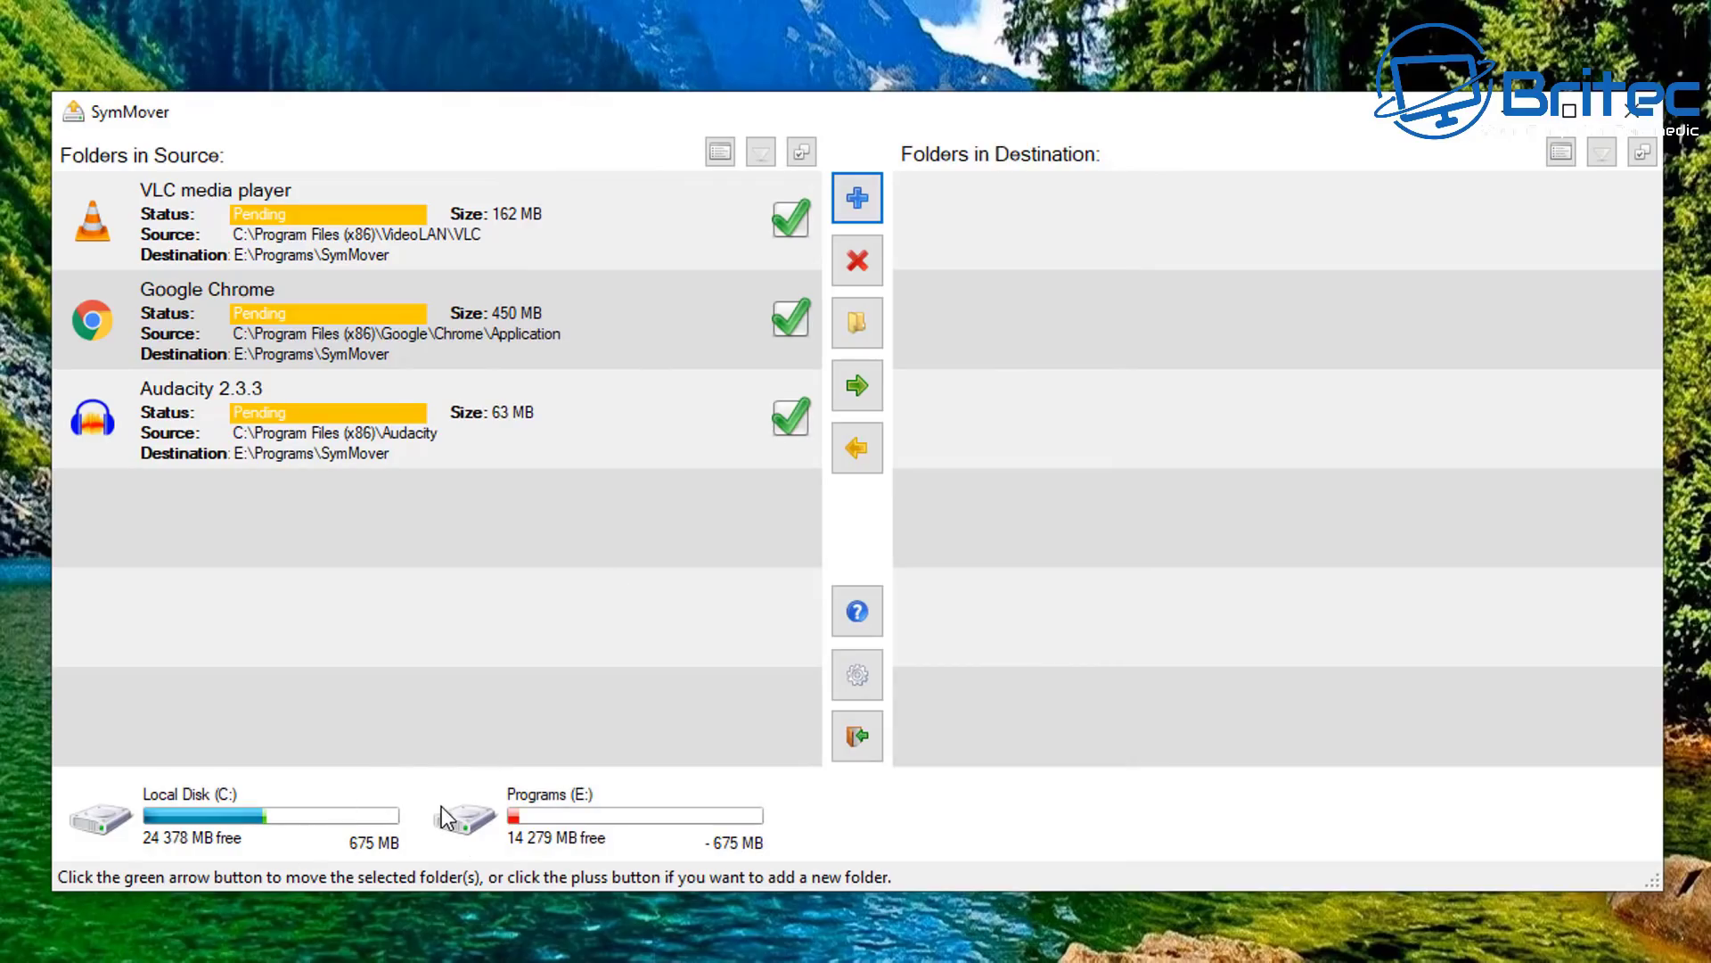
# - Show the add dialog's Folders on your computer tree of drives C: and E:
pyautogui.click(864, 204)
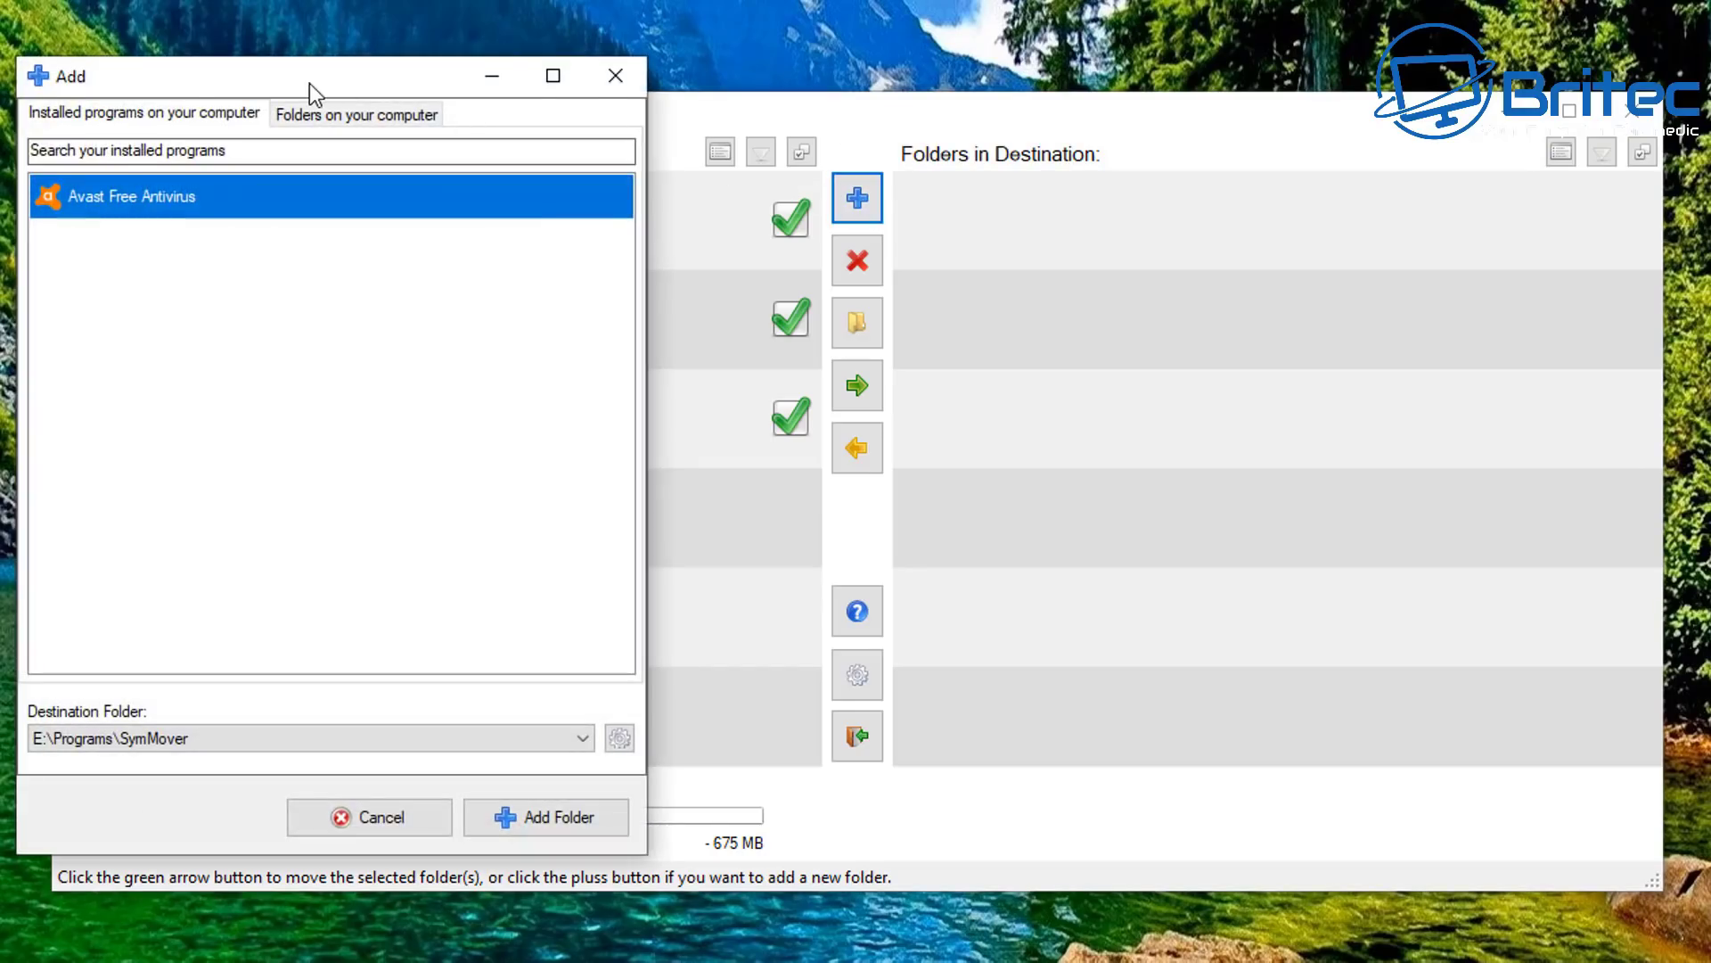
pyautogui.moveTo(308, 82); pyautogui.dragTo(847, 116)
pyautogui.click(881, 152)
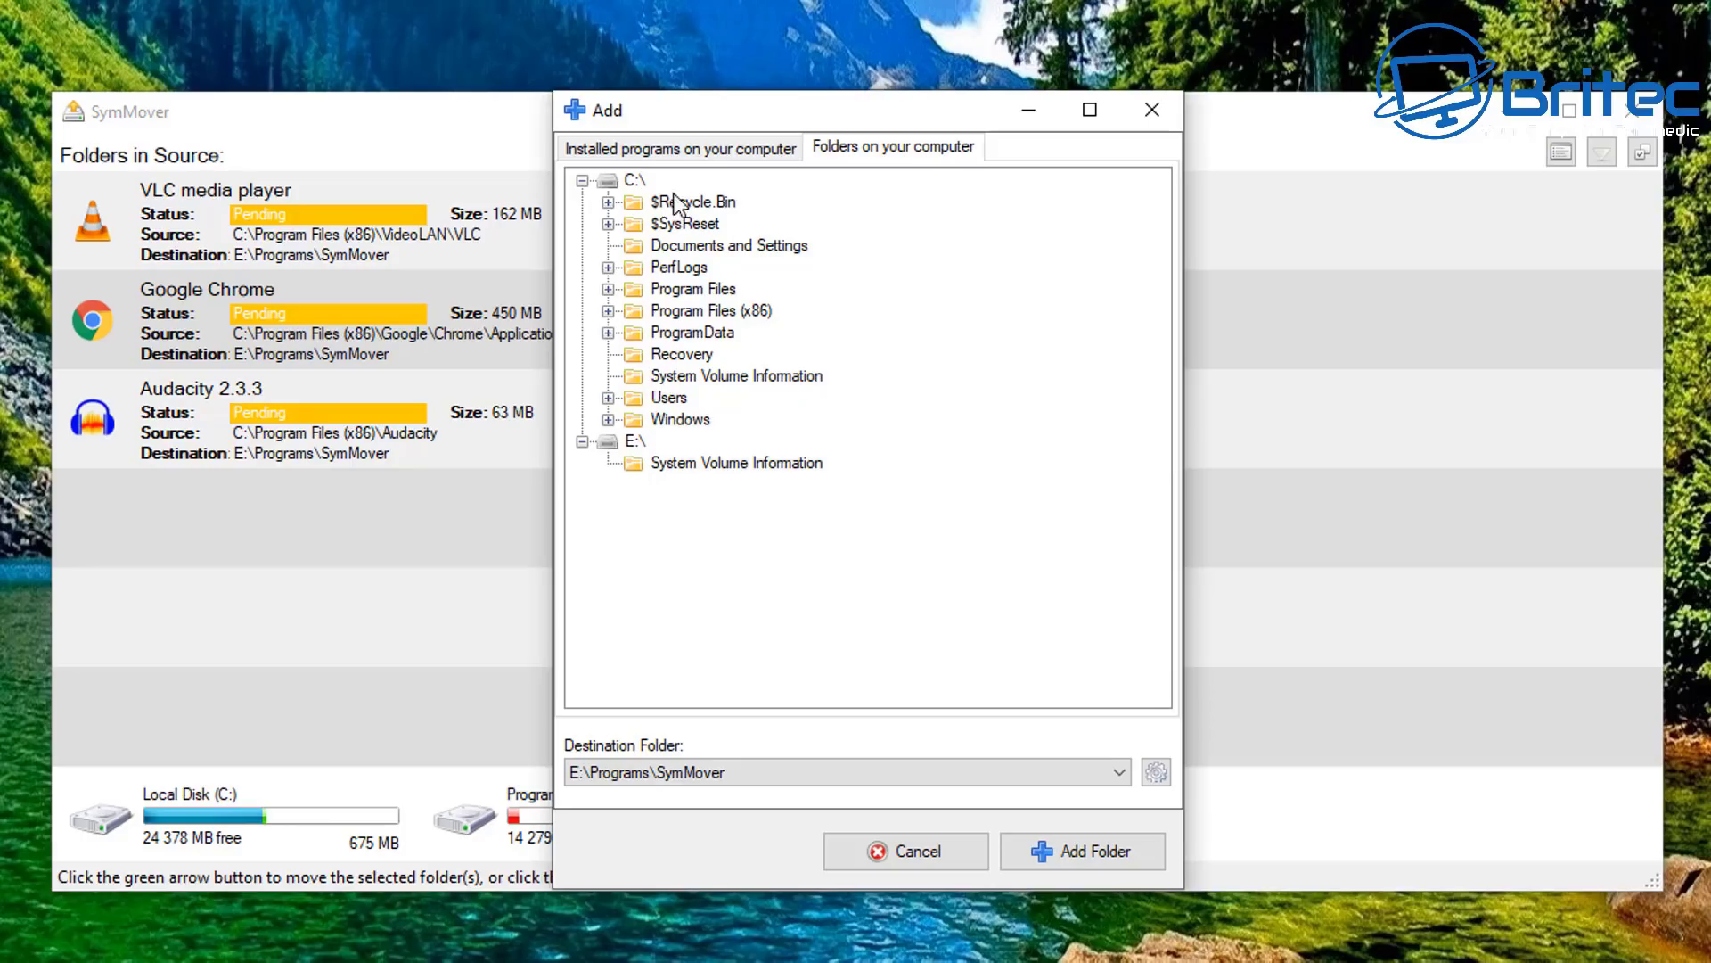
# - Return to Installed programs and cancel the add dialog without adding anything
pyautogui.click(688, 150)
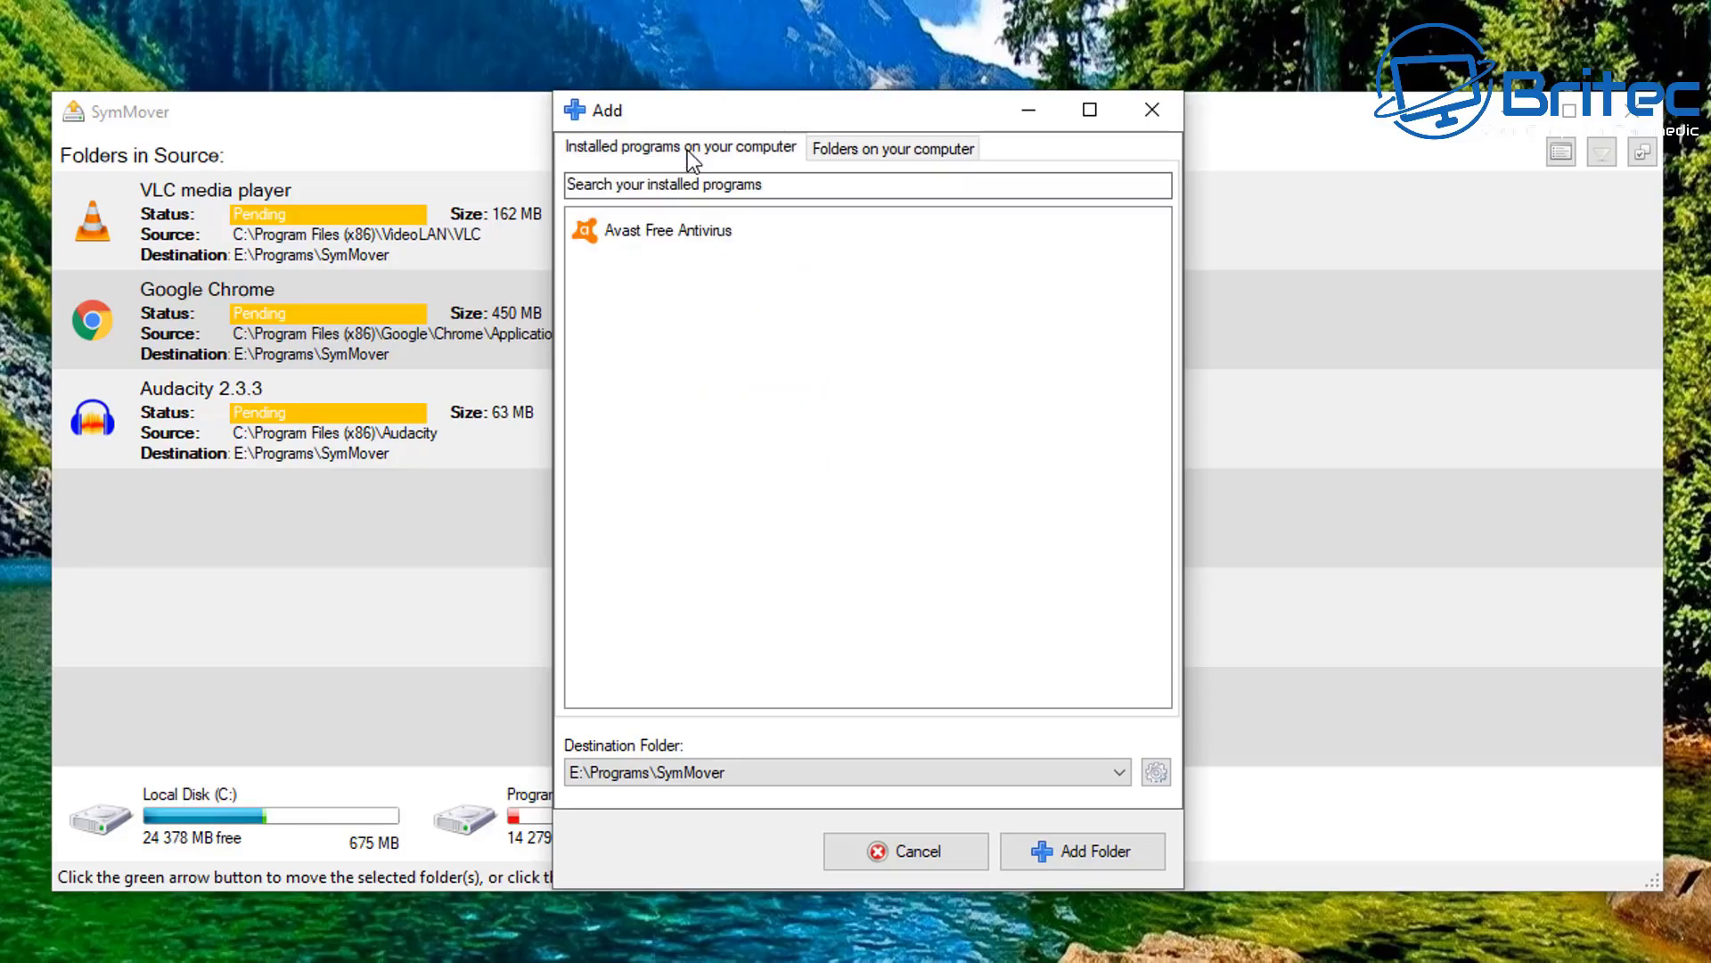
pyautogui.click(905, 853)
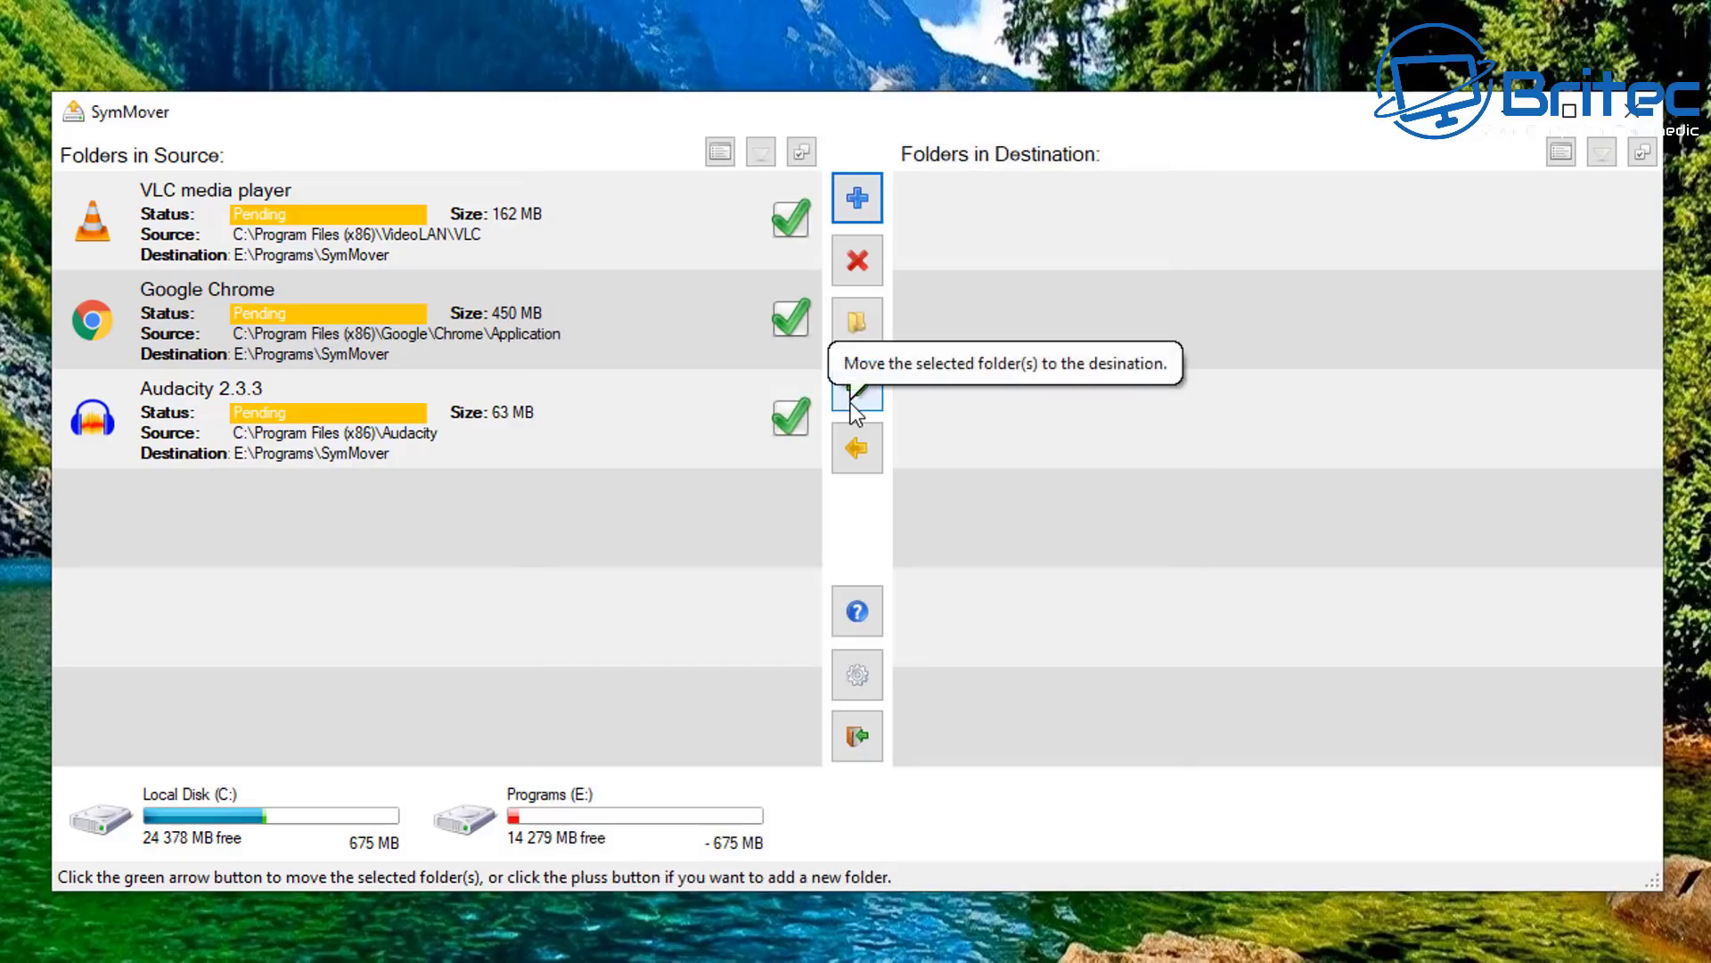
pyautogui.click(858, 672)
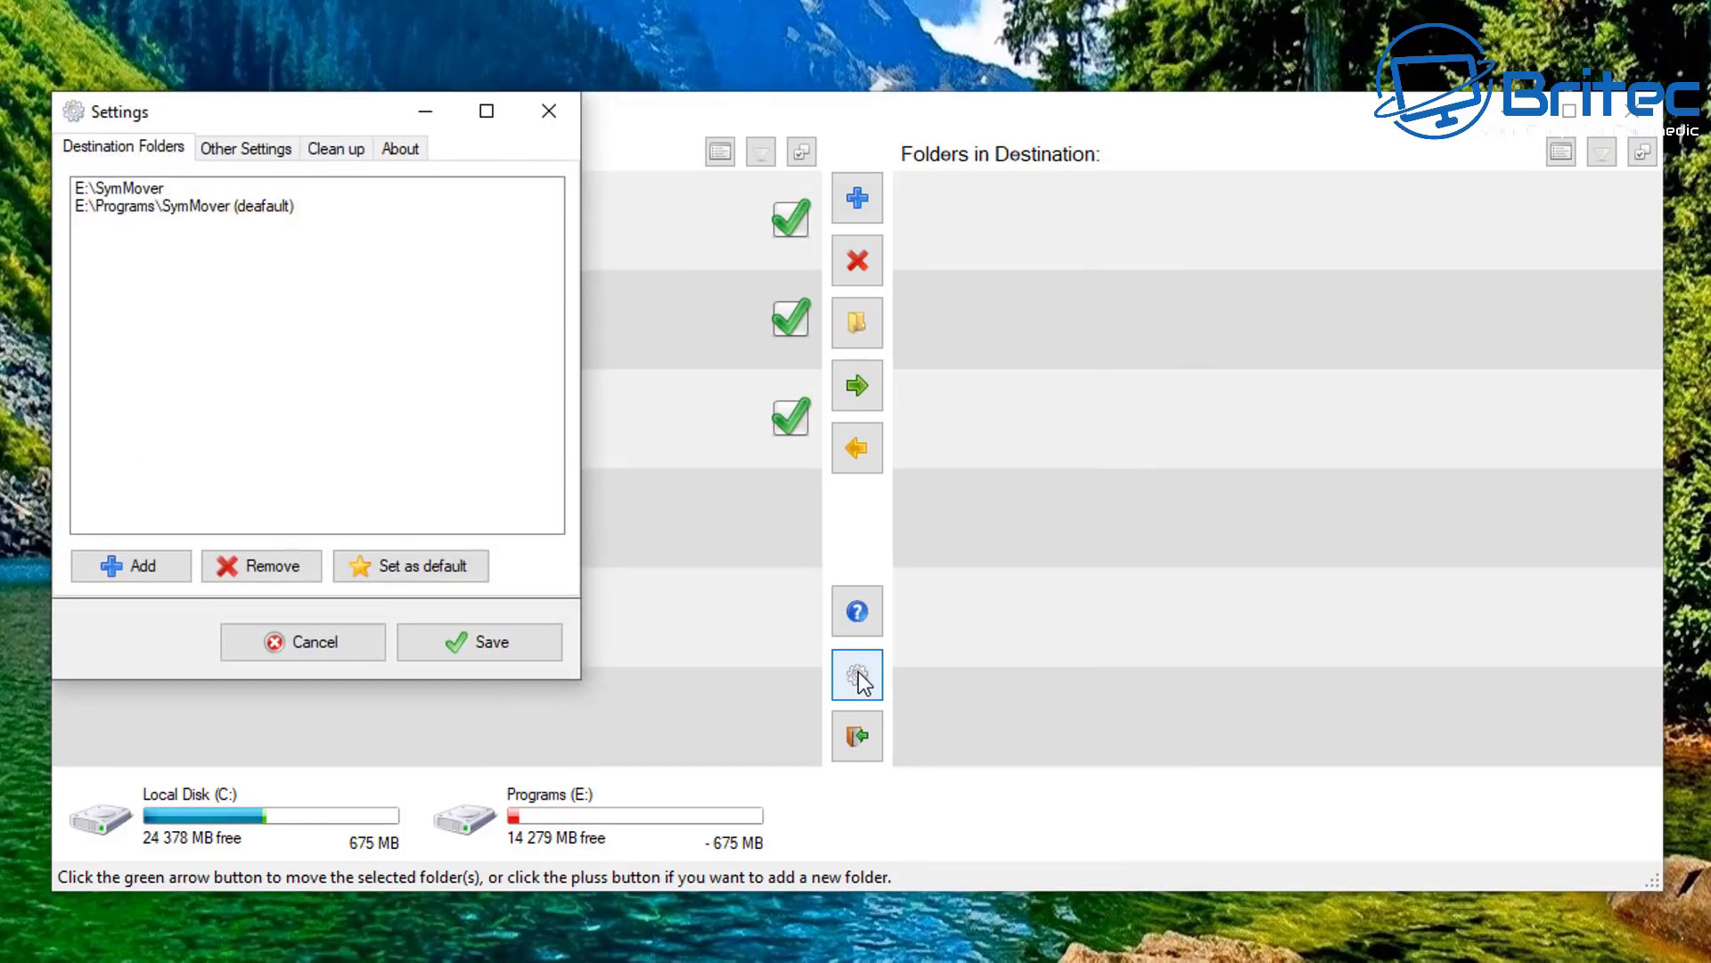
pyautogui.moveTo(208, 113); pyautogui.dragTo(788, 177)
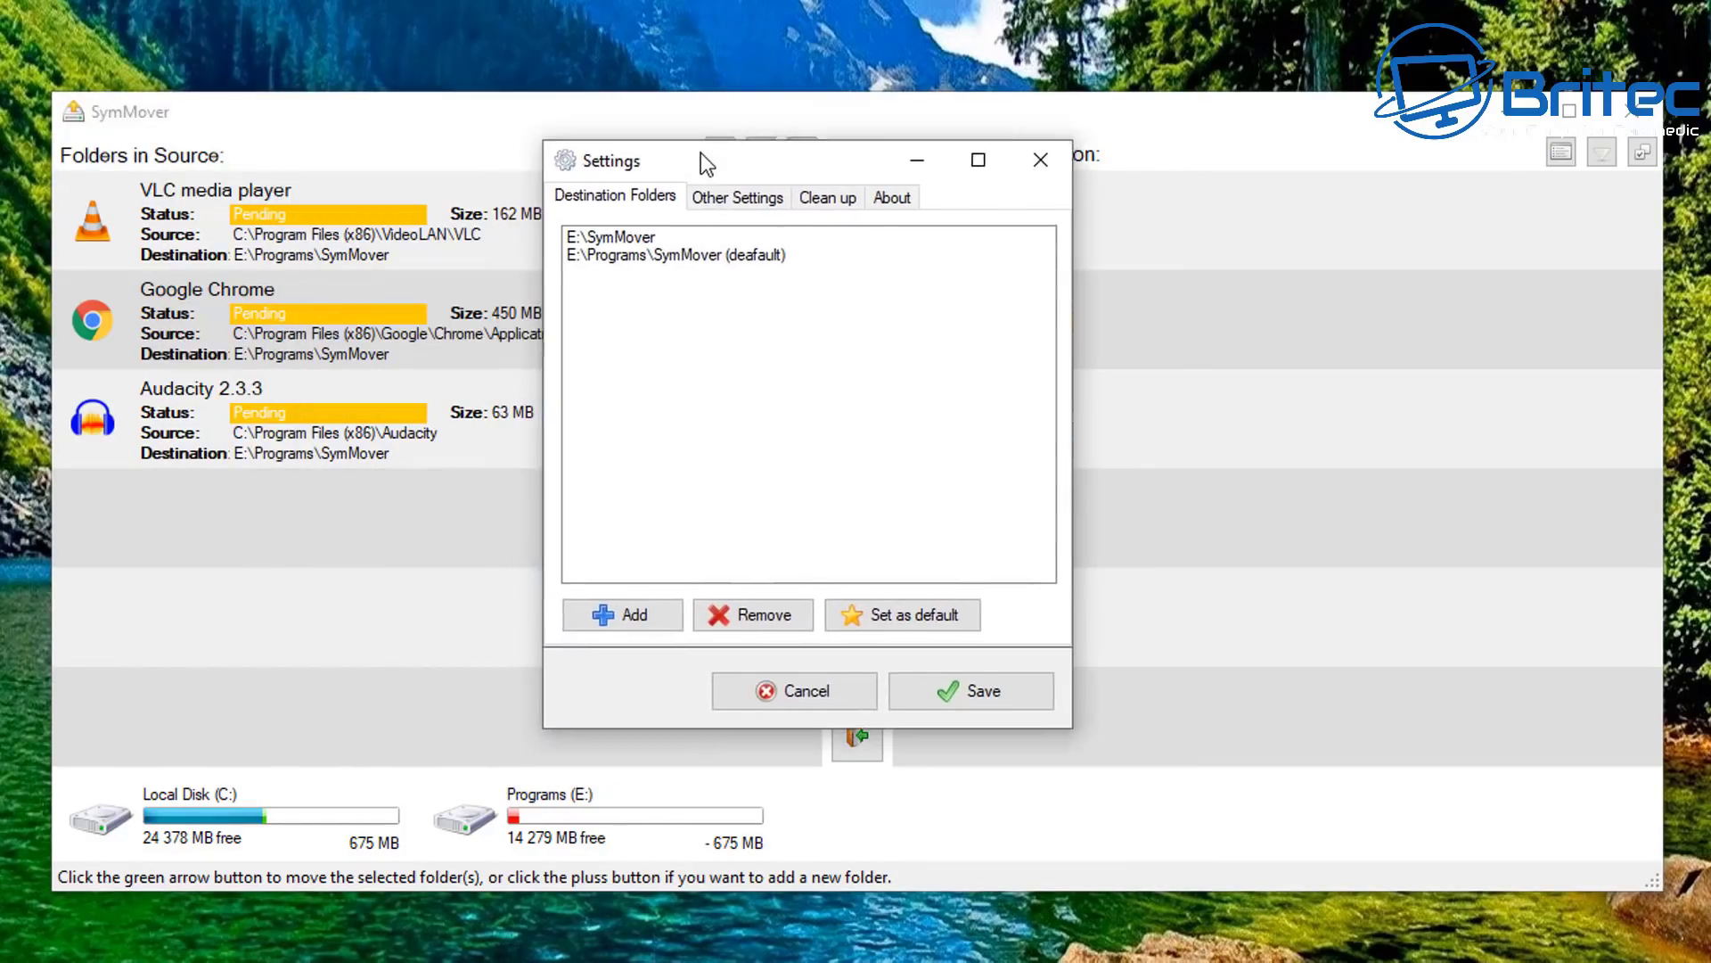
pyautogui.click(913, 215)
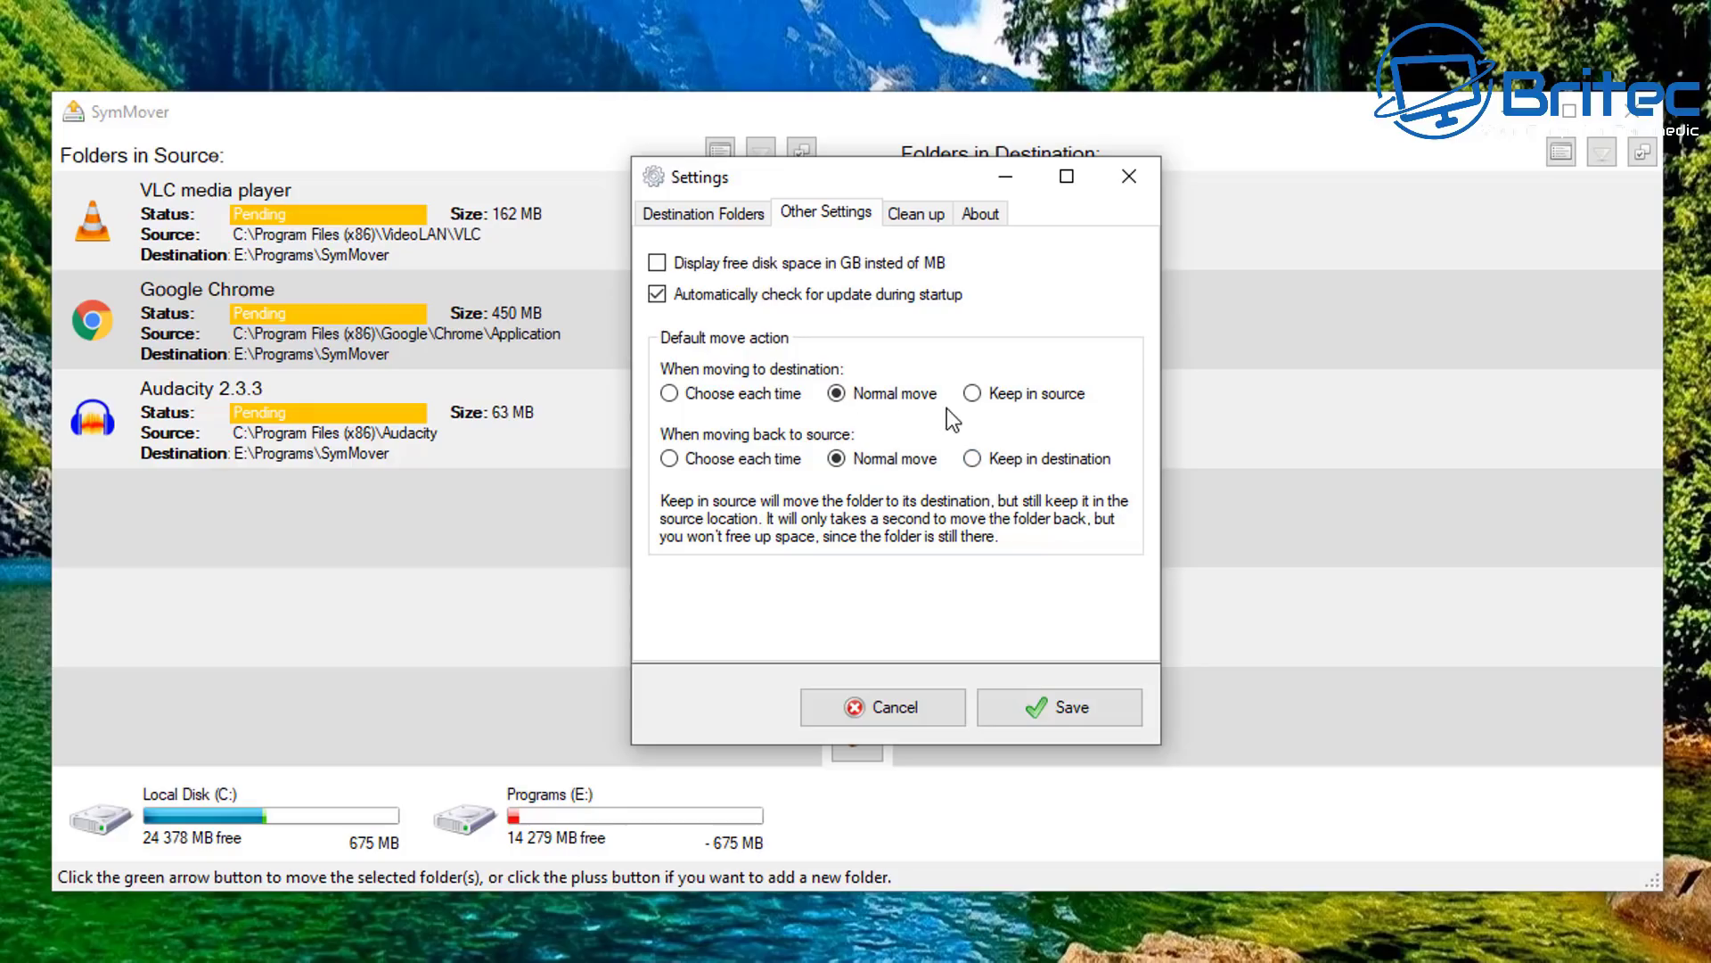
pyautogui.click(893, 706)
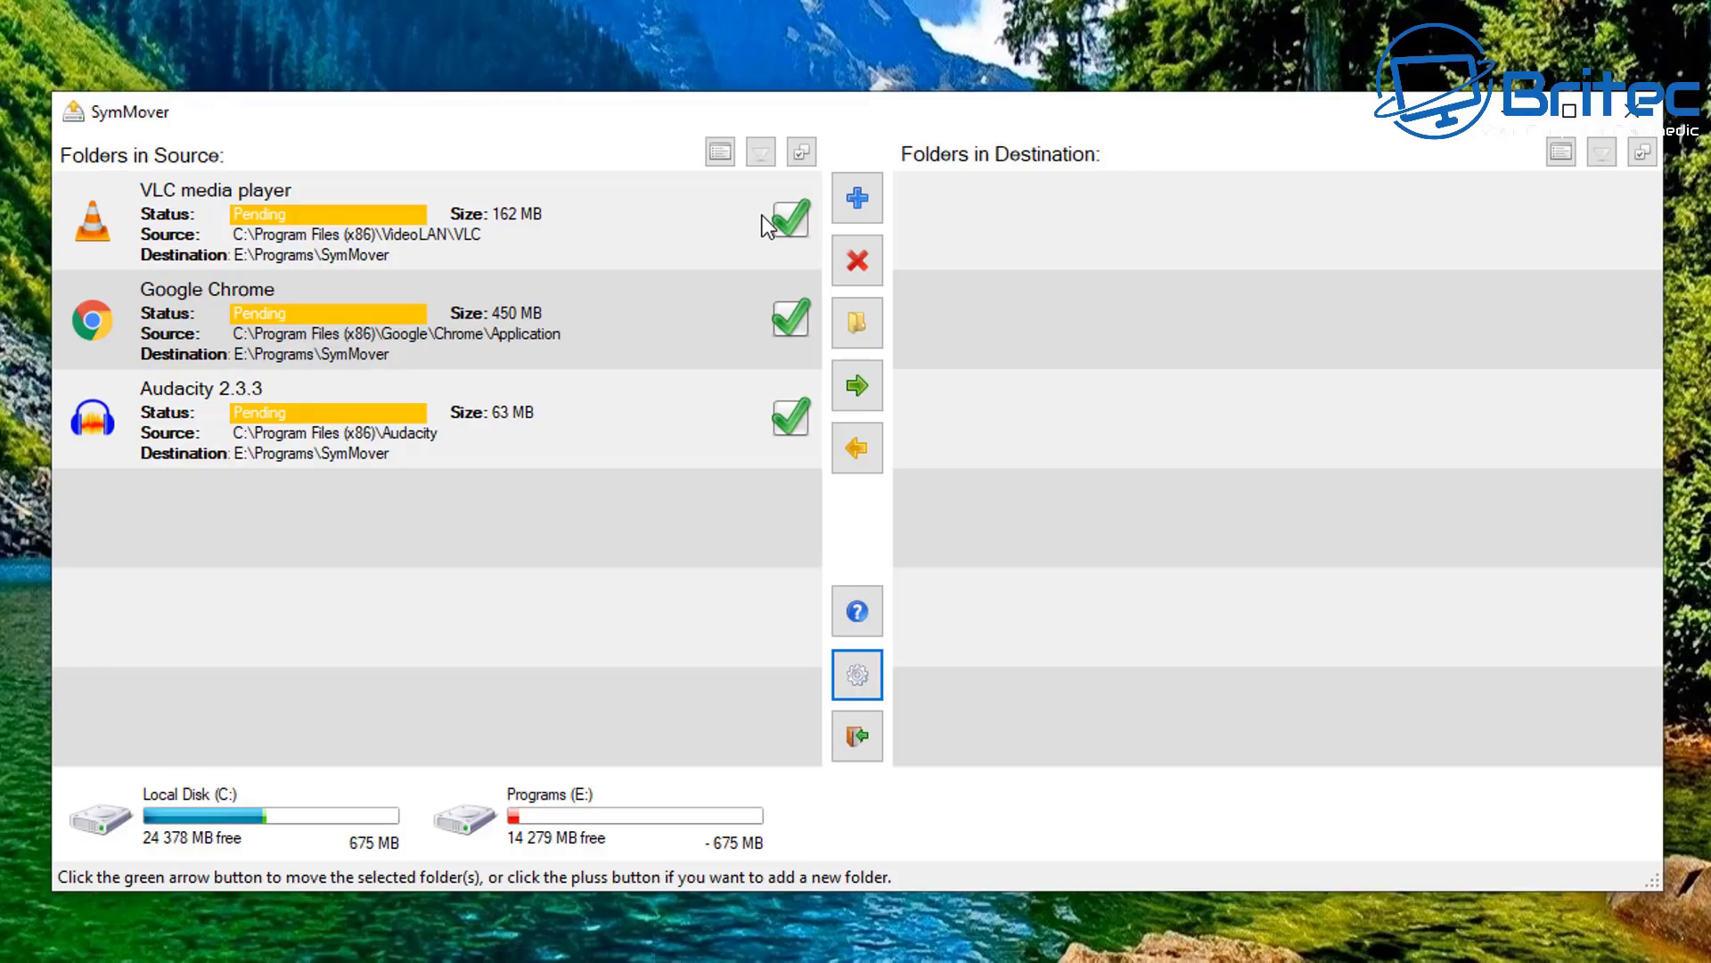
# - Move the checked VLC, Chrome and Audacity folders to E:\Programs\SymMover with a normal move
pyautogui.click(857, 402)
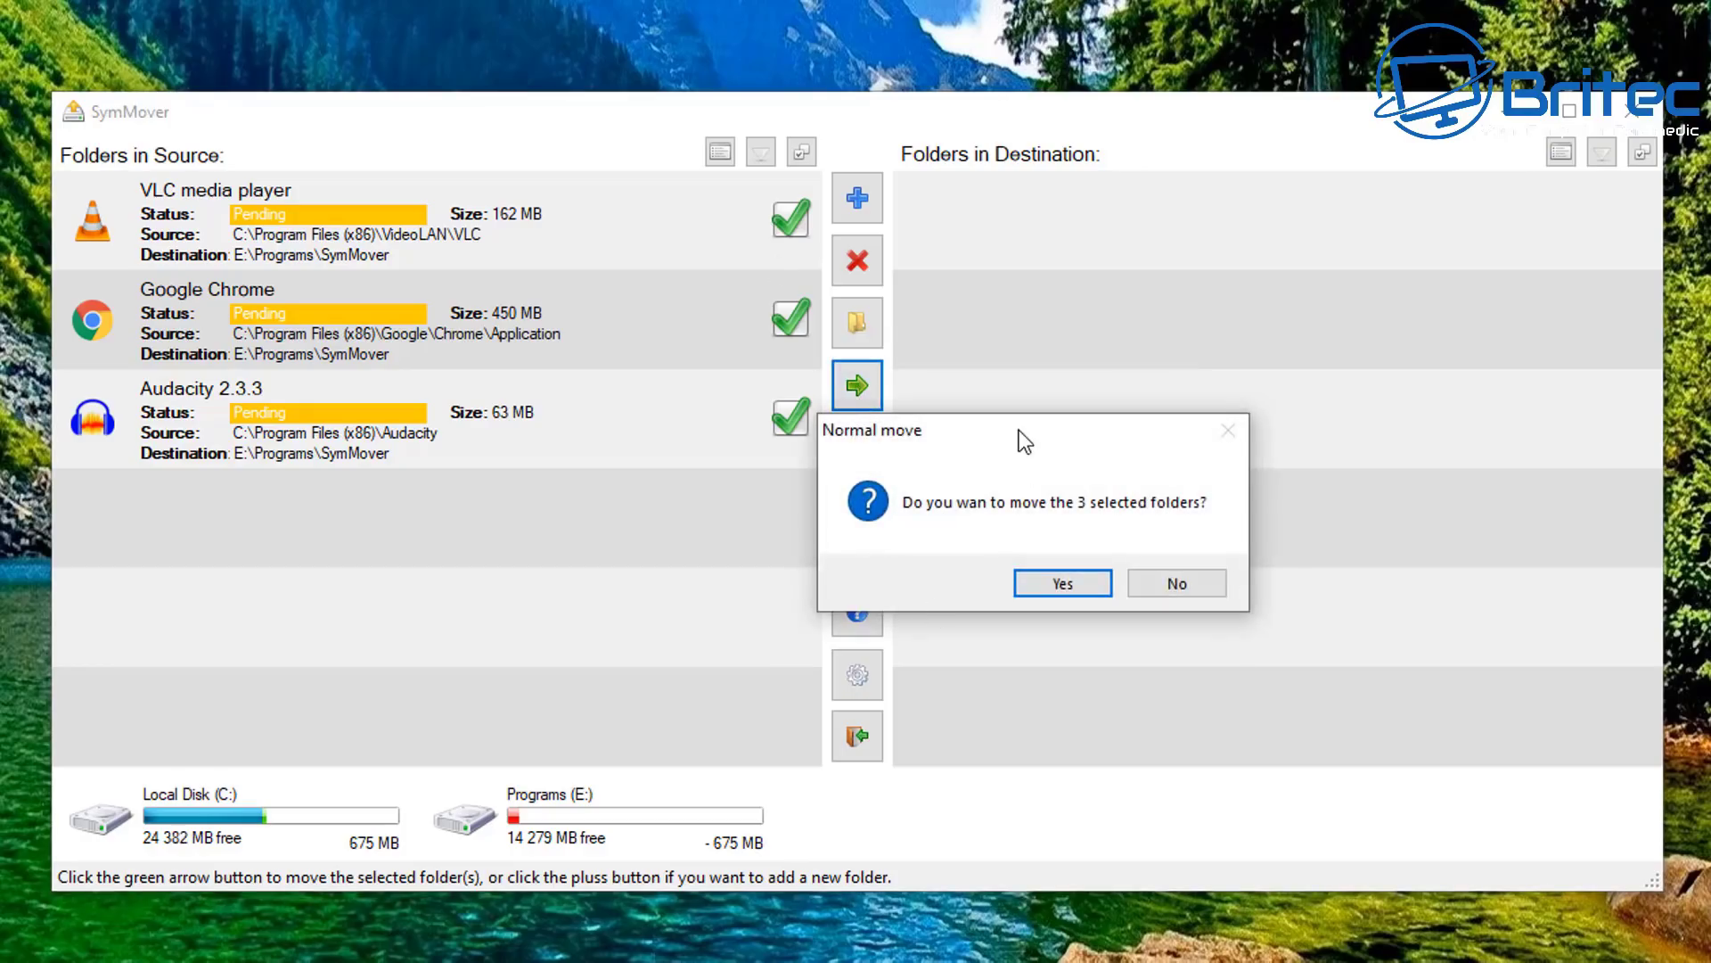
pyautogui.click(960, 566)
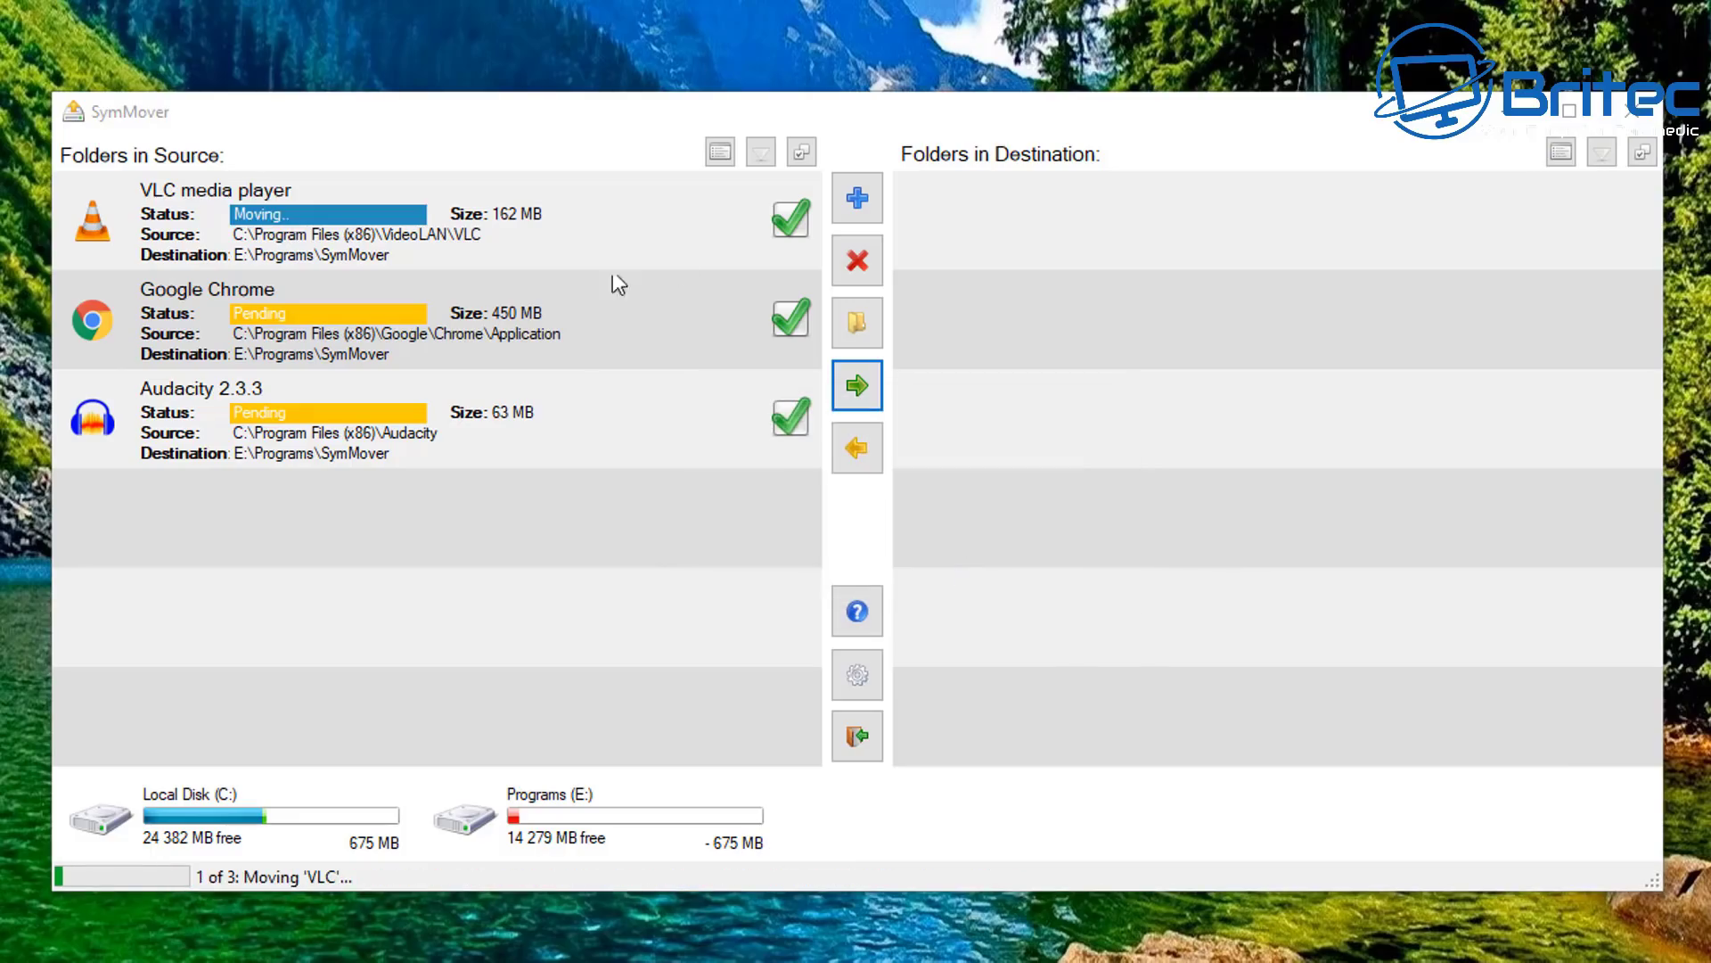
pyautogui.moveTo(397, 161); pyautogui.dragTo(903, 466)
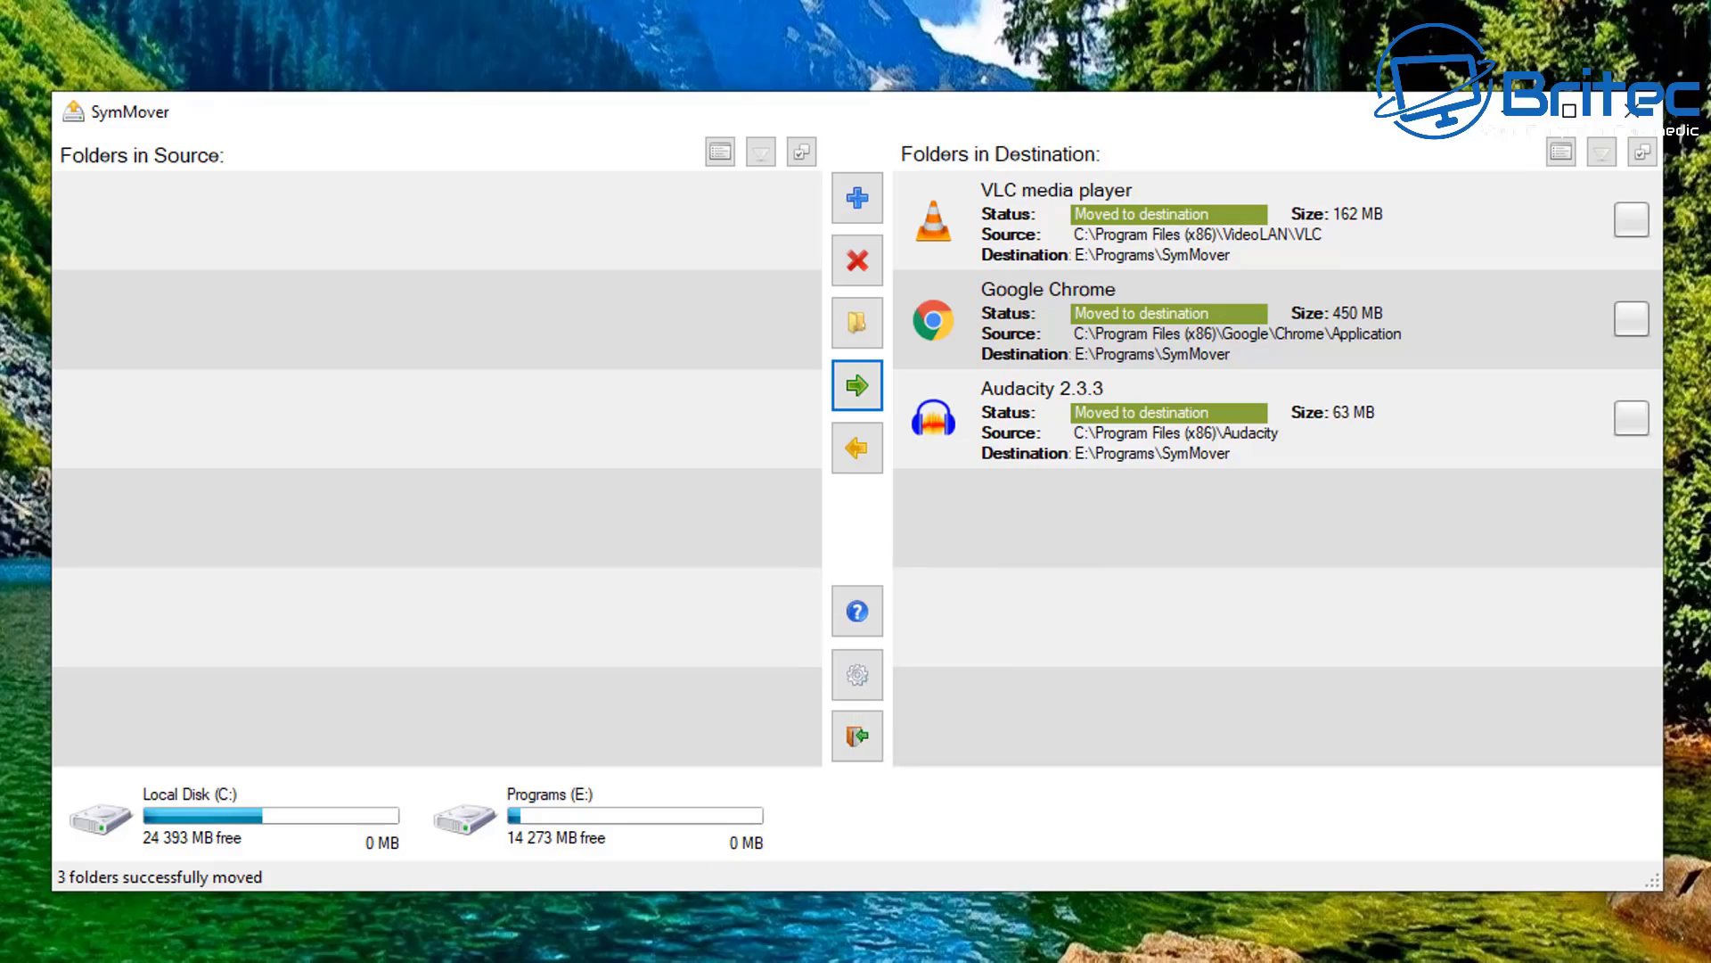
pyautogui.press('super+e')
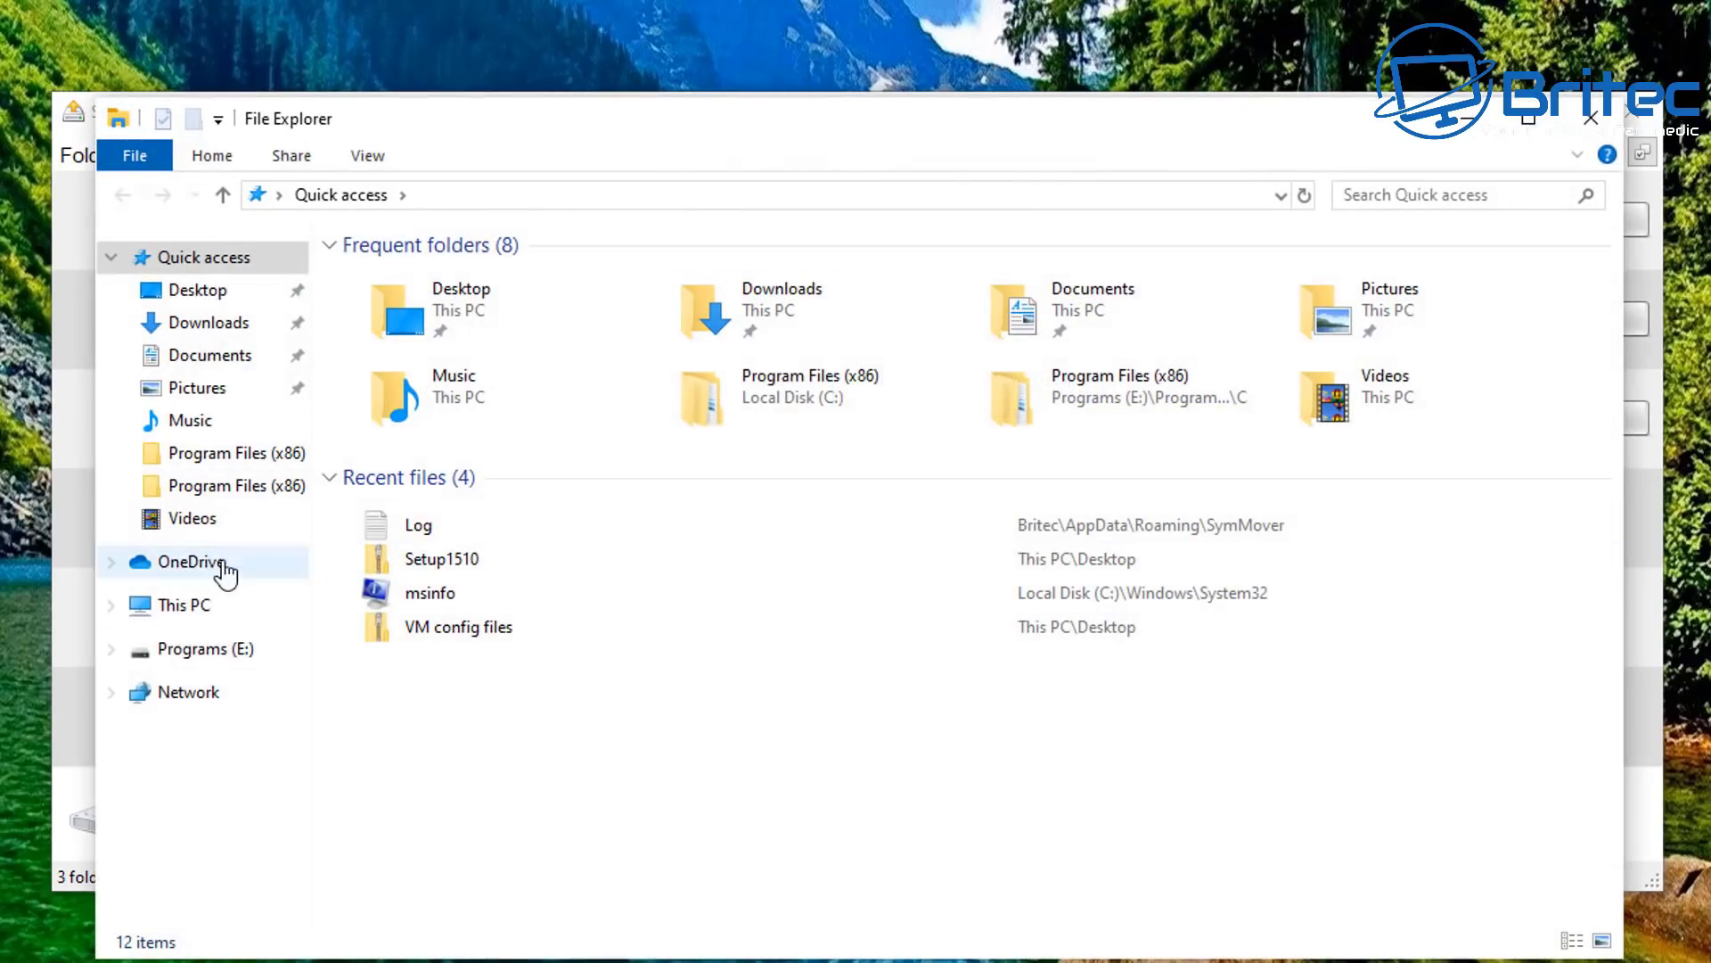
pyautogui.click(180, 605)
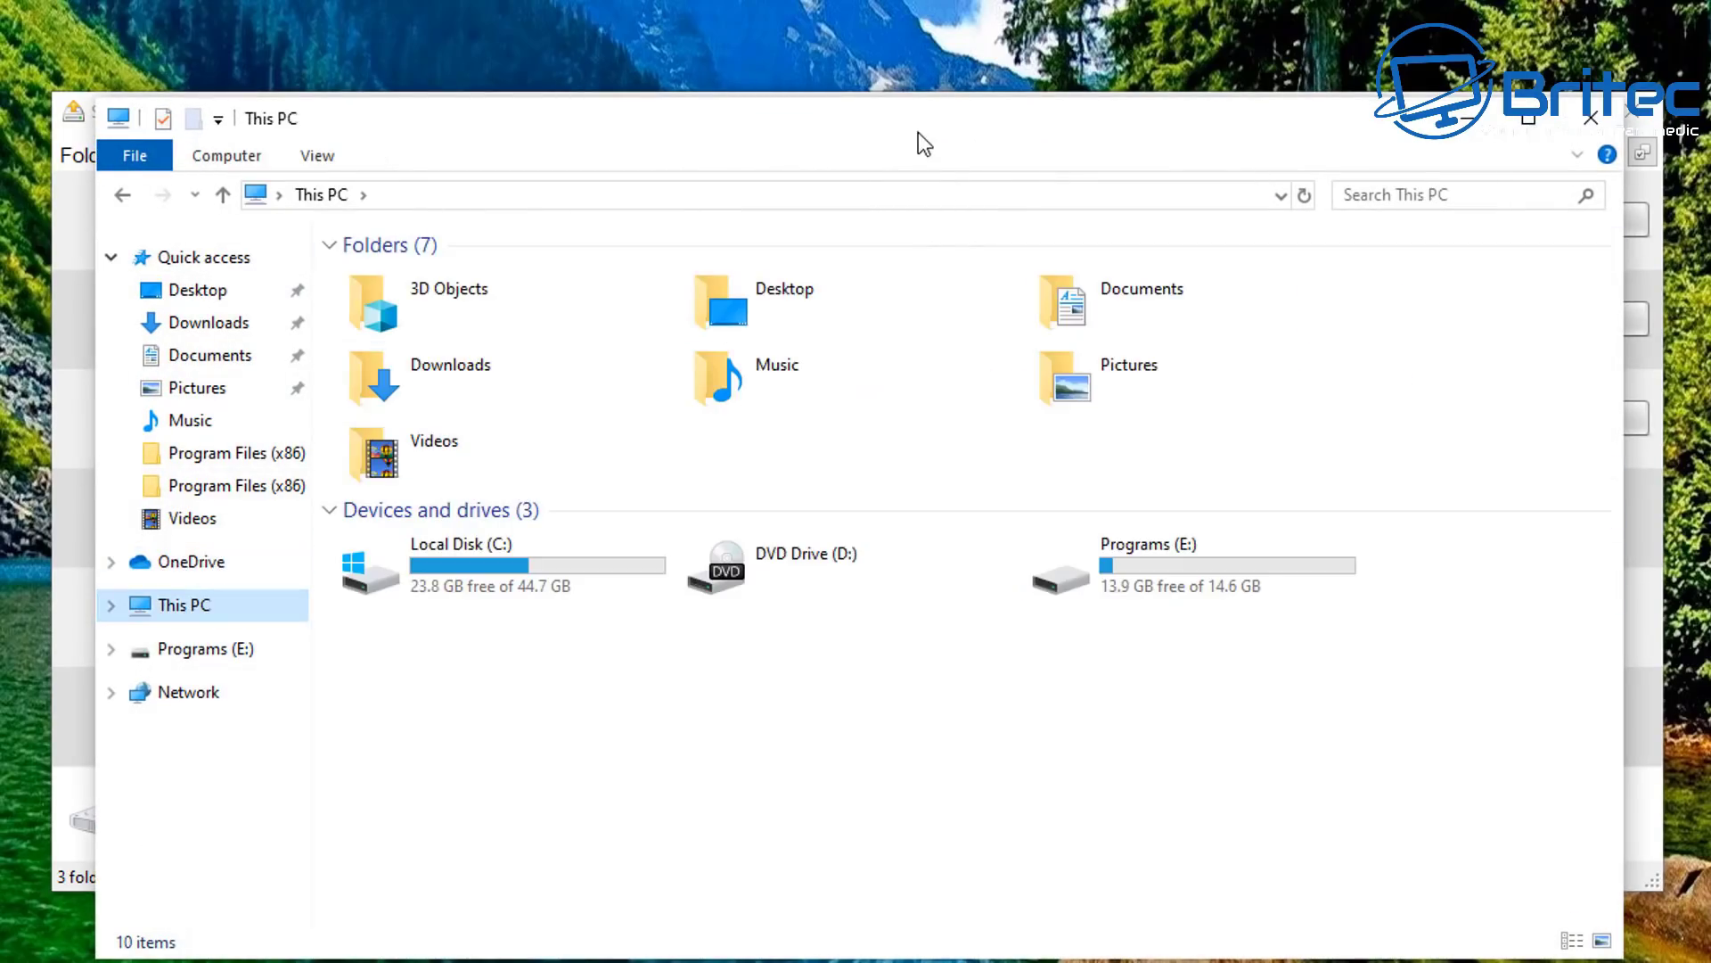
pyautogui.doubleClick(1176, 561)
pyautogui.doubleClick(417, 259)
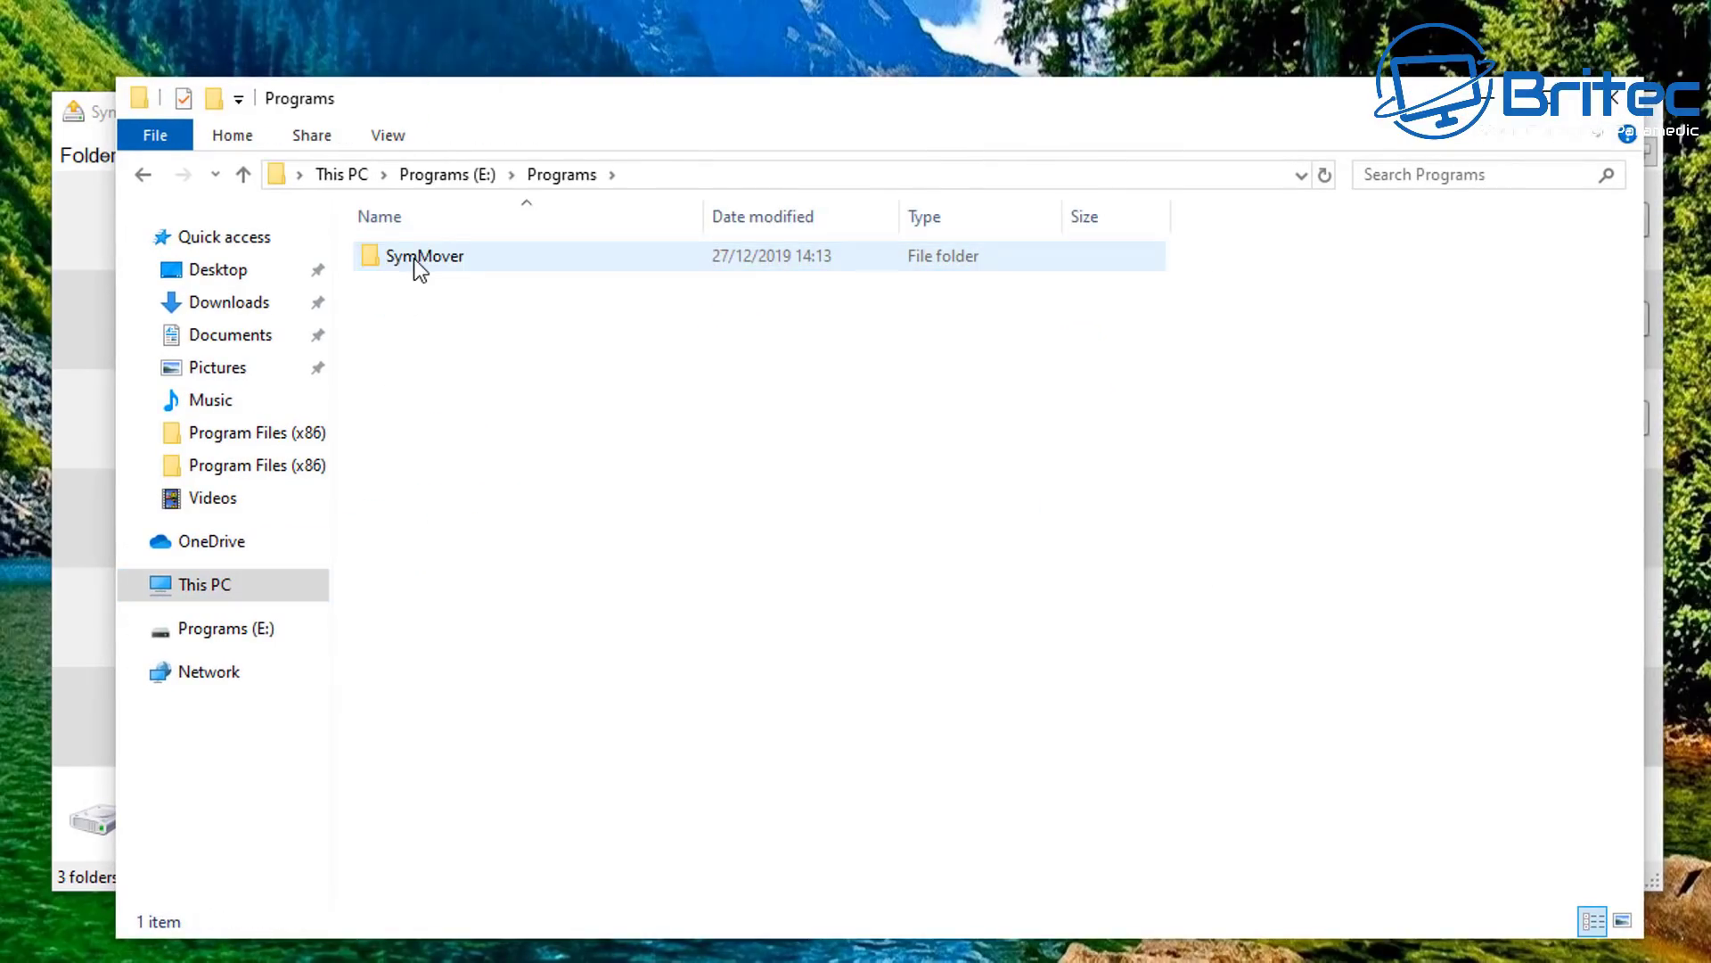
pyautogui.doubleClick(416, 258)
pyautogui.doubleClick(422, 262)
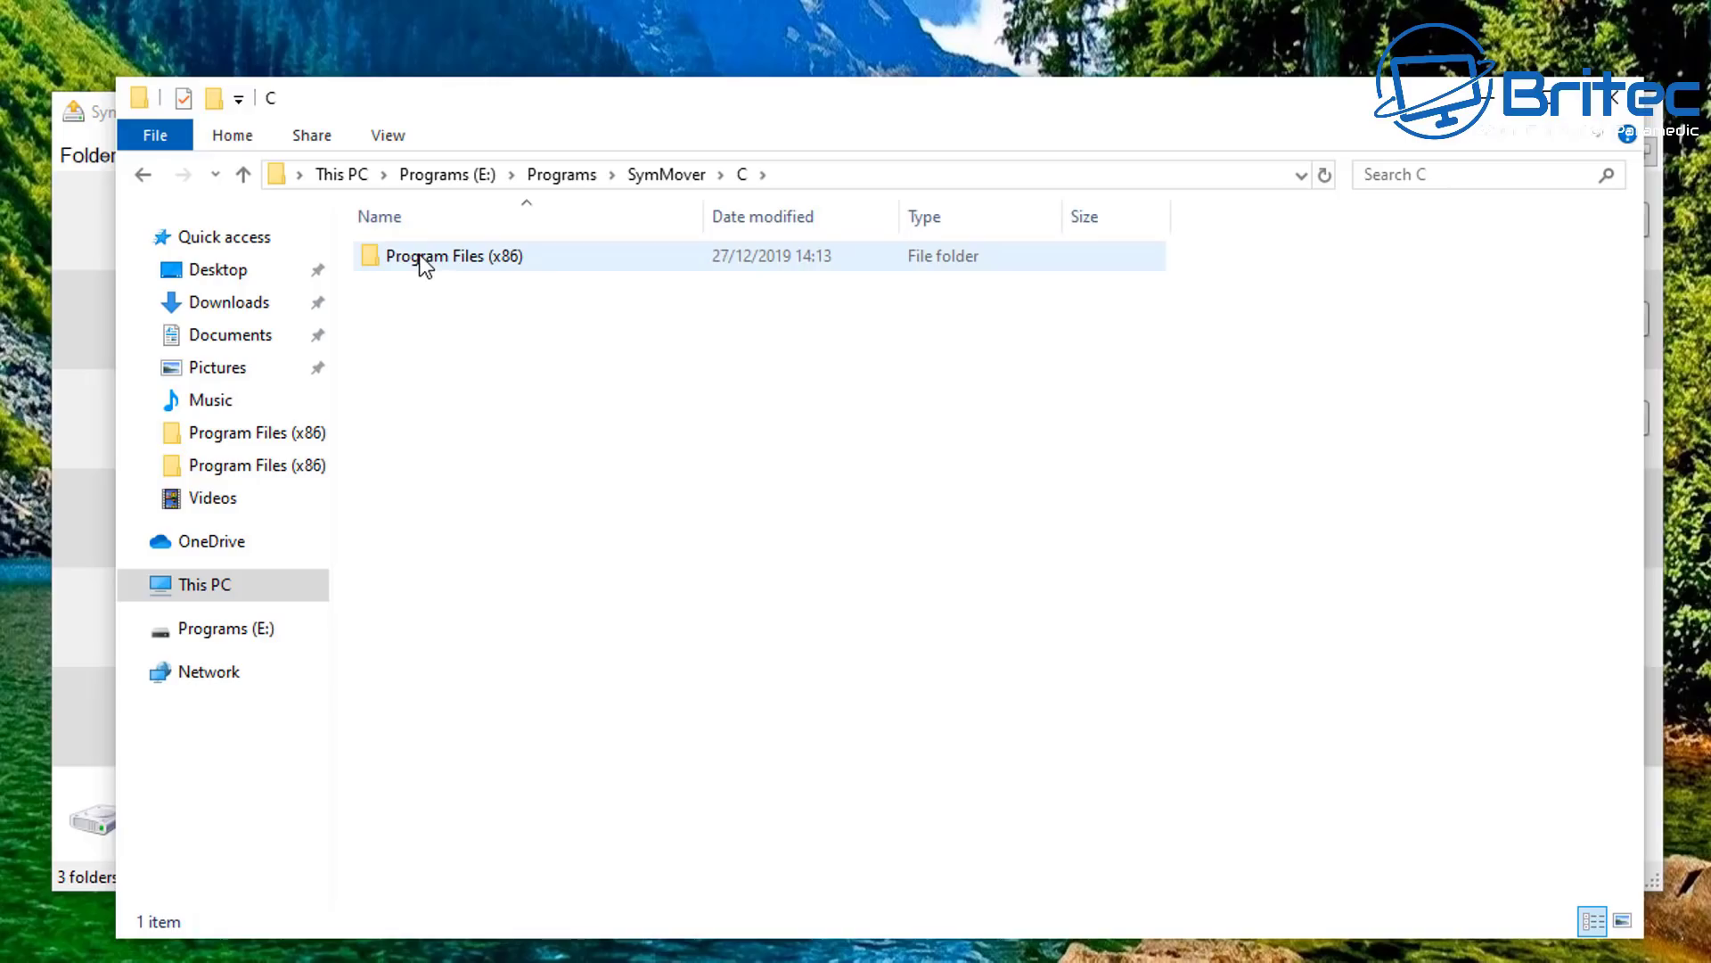
pyautogui.doubleClick(423, 262)
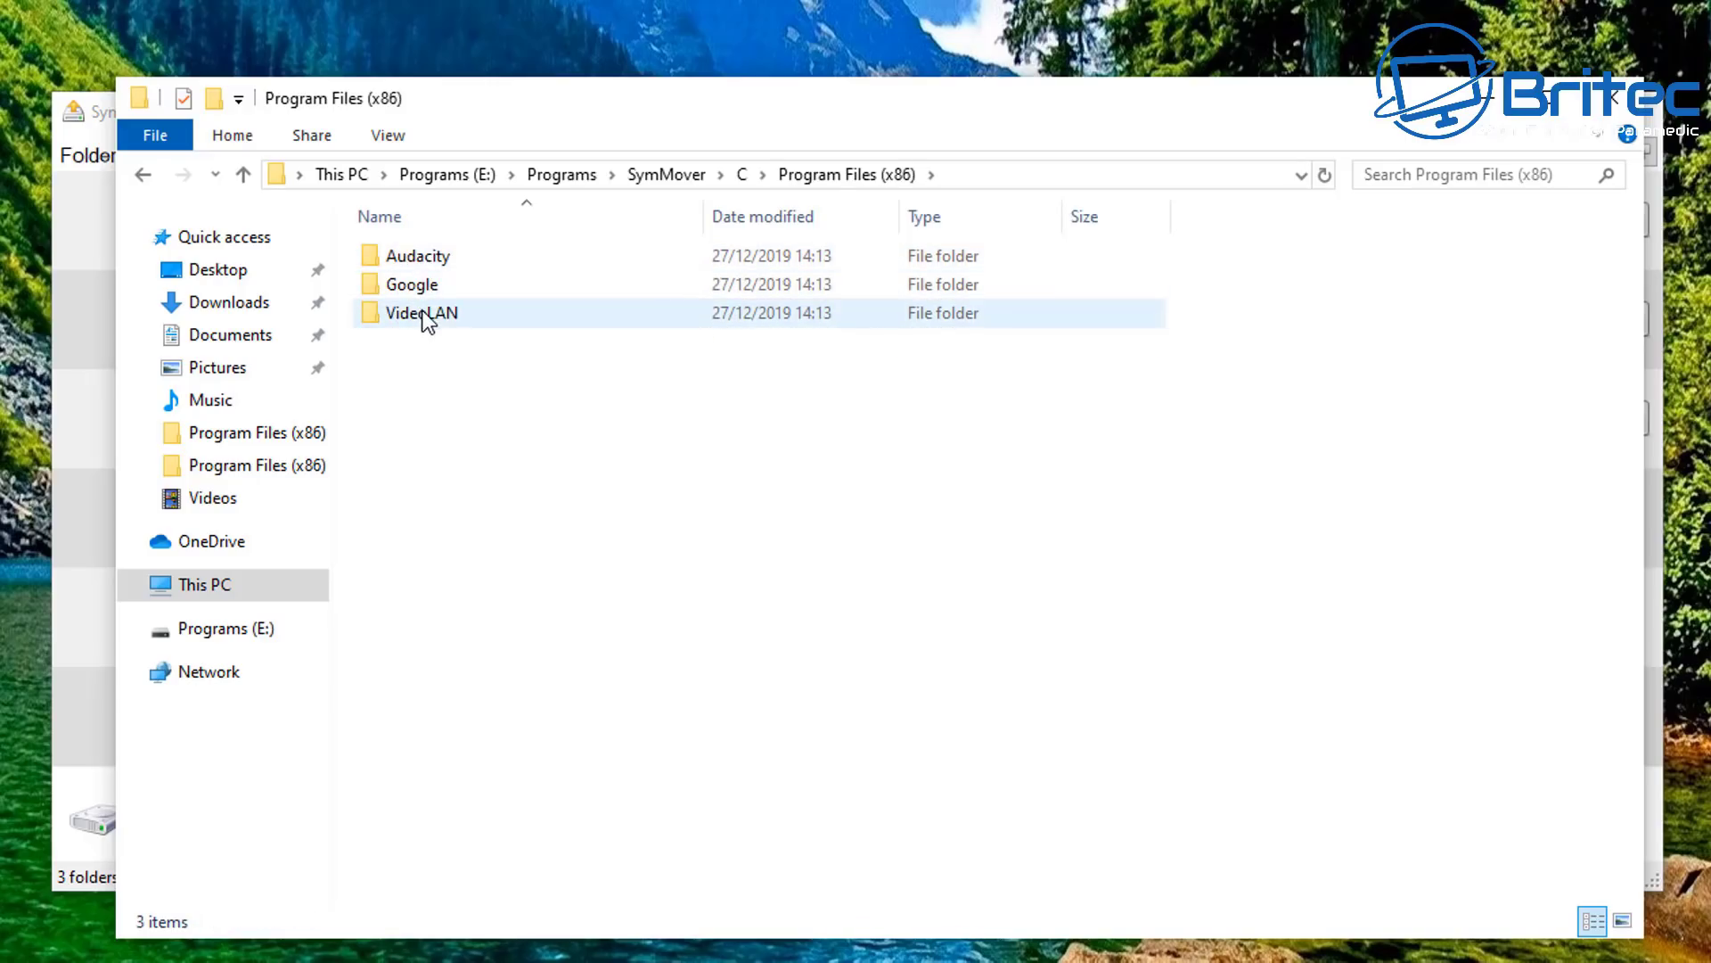
pyautogui.click(1613, 97)
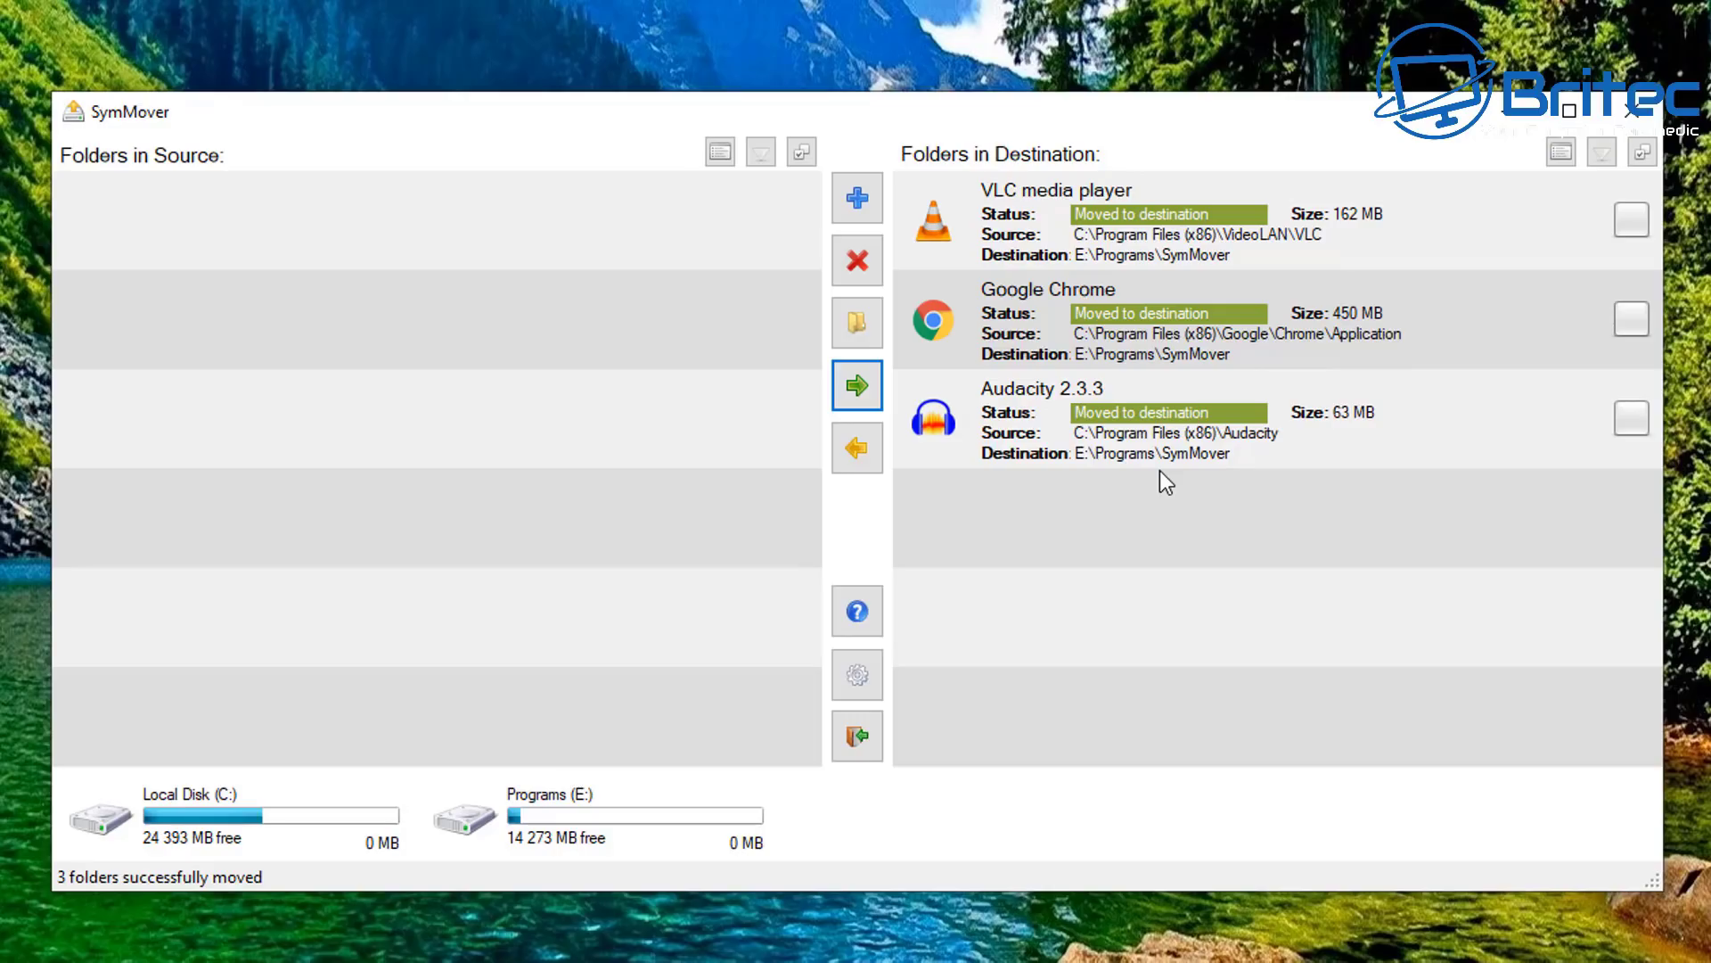
# - Move Audacity 2.3.3 back to C:\Program Files (x86)
pyautogui.click(1621, 415)
pyautogui.click(861, 447)
pyautogui.click(1121, 581)
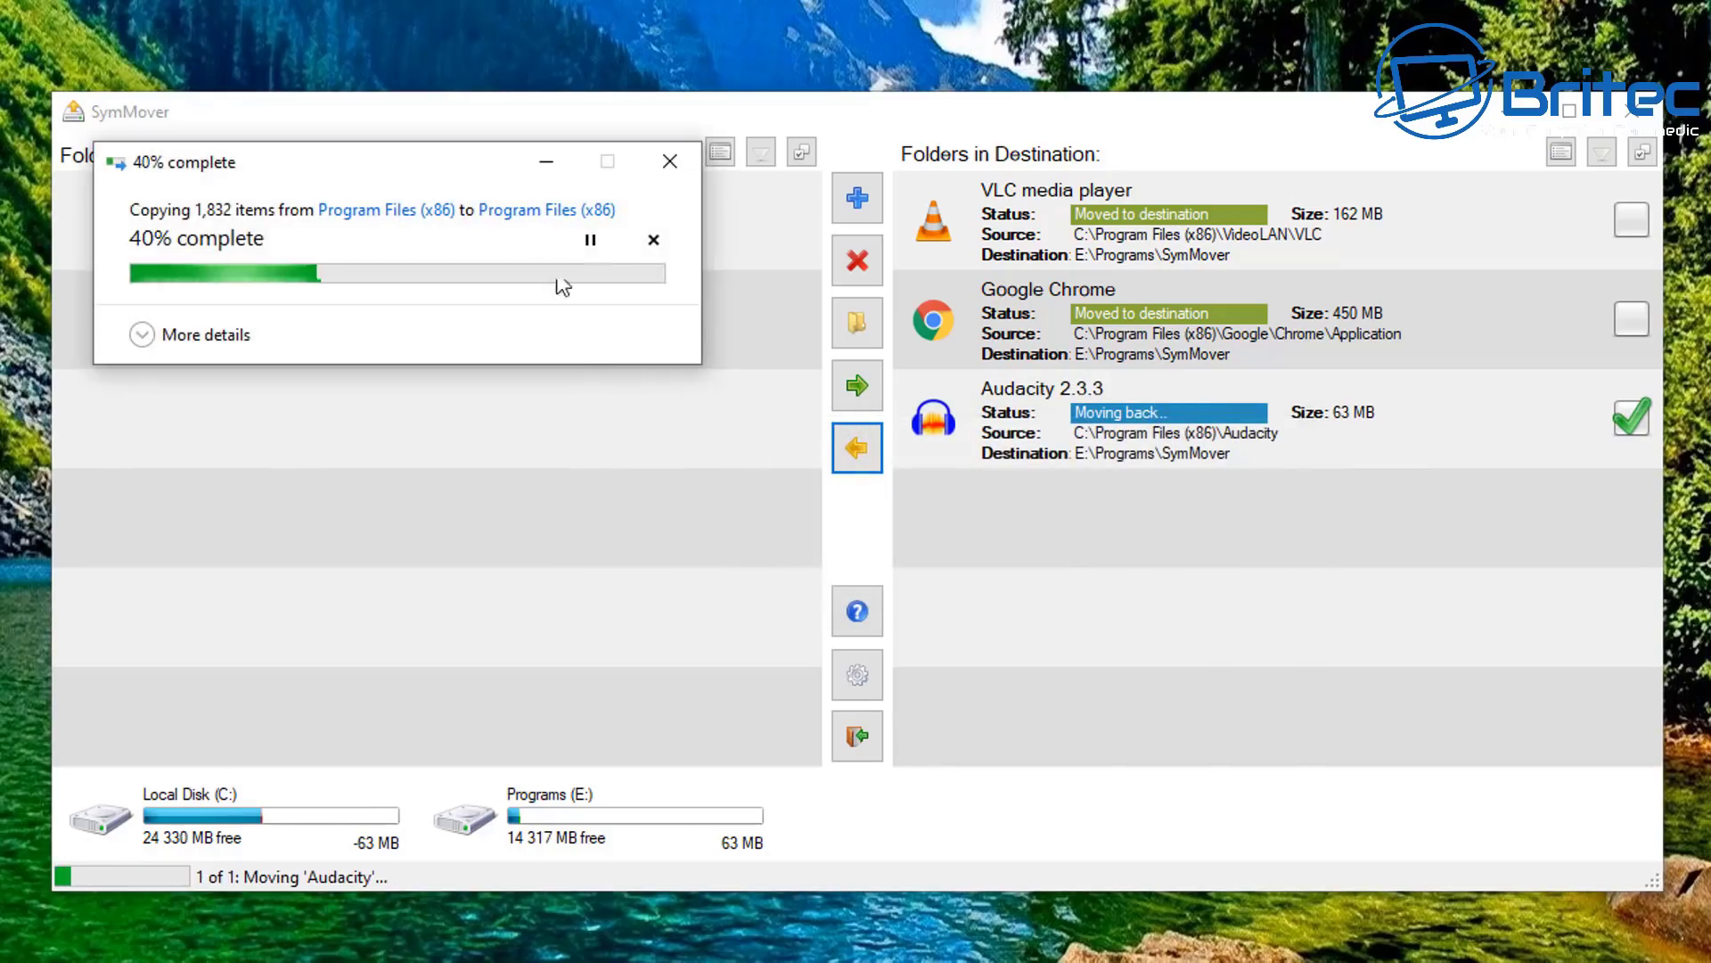
pyautogui.moveTo(394, 181)
pyautogui.mouseDown()
pyautogui.moveTo(916, 486)
pyautogui.moveTo(933, 519)
pyautogui.mouseUp()
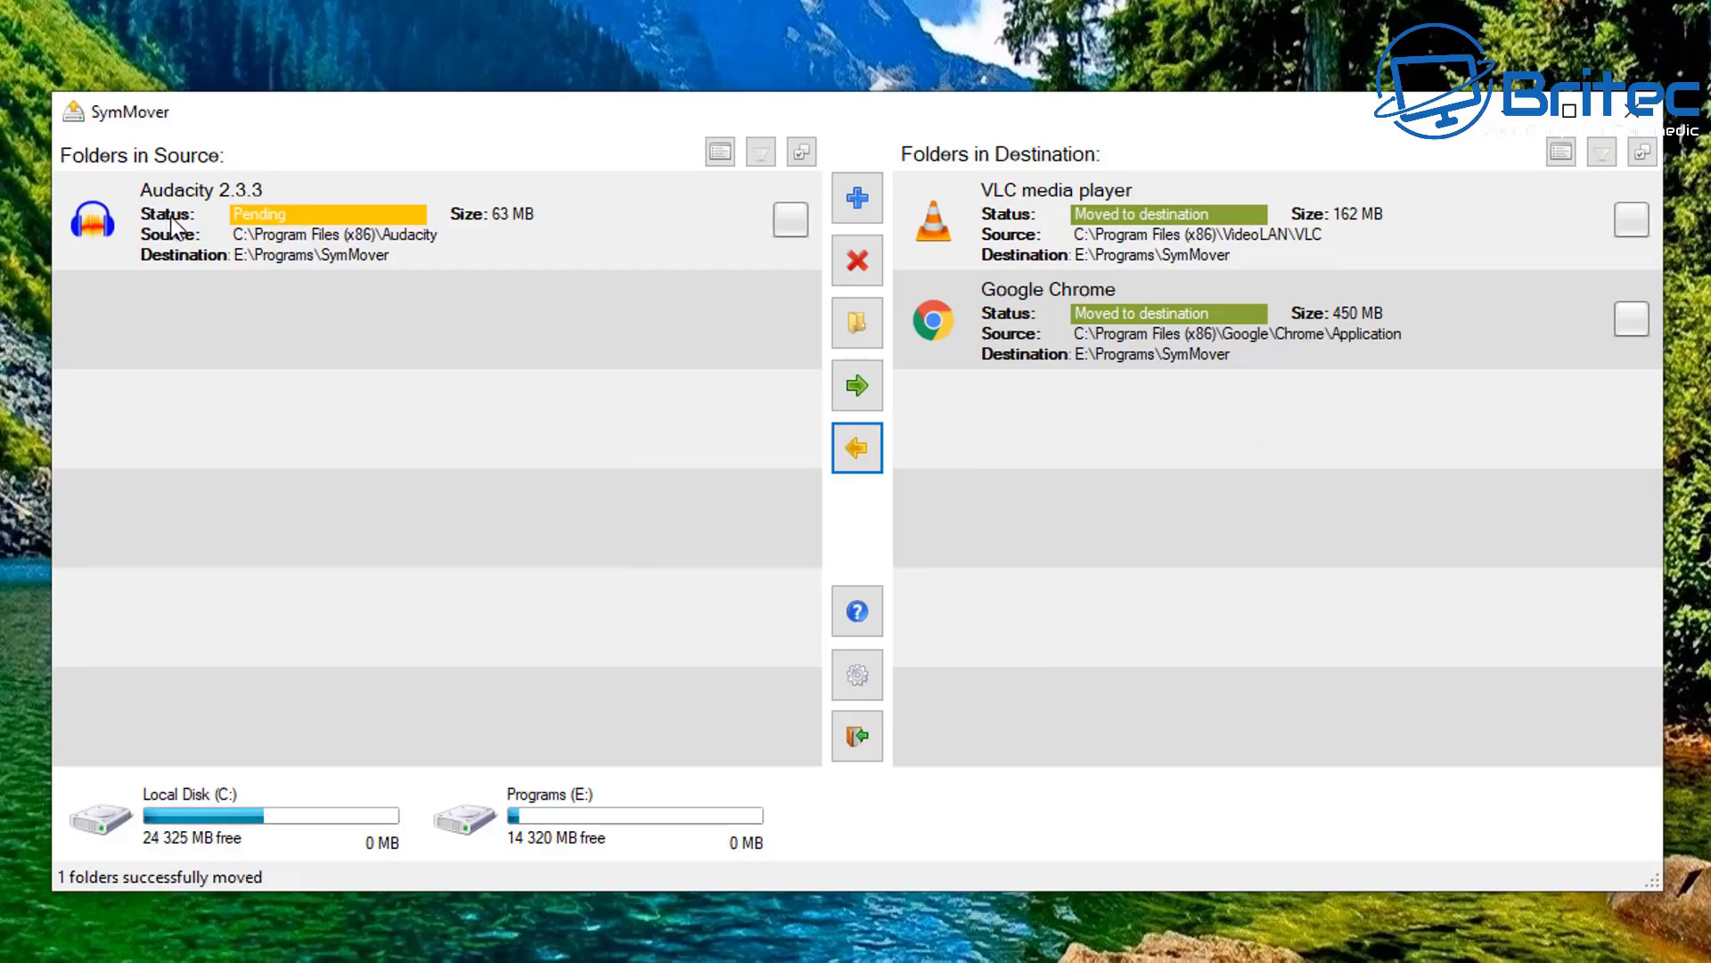
# - Remove the returned Audacity entry from SymMover's source list
pyautogui.click(789, 222)
pyautogui.click(858, 262)
pyautogui.click(1055, 577)
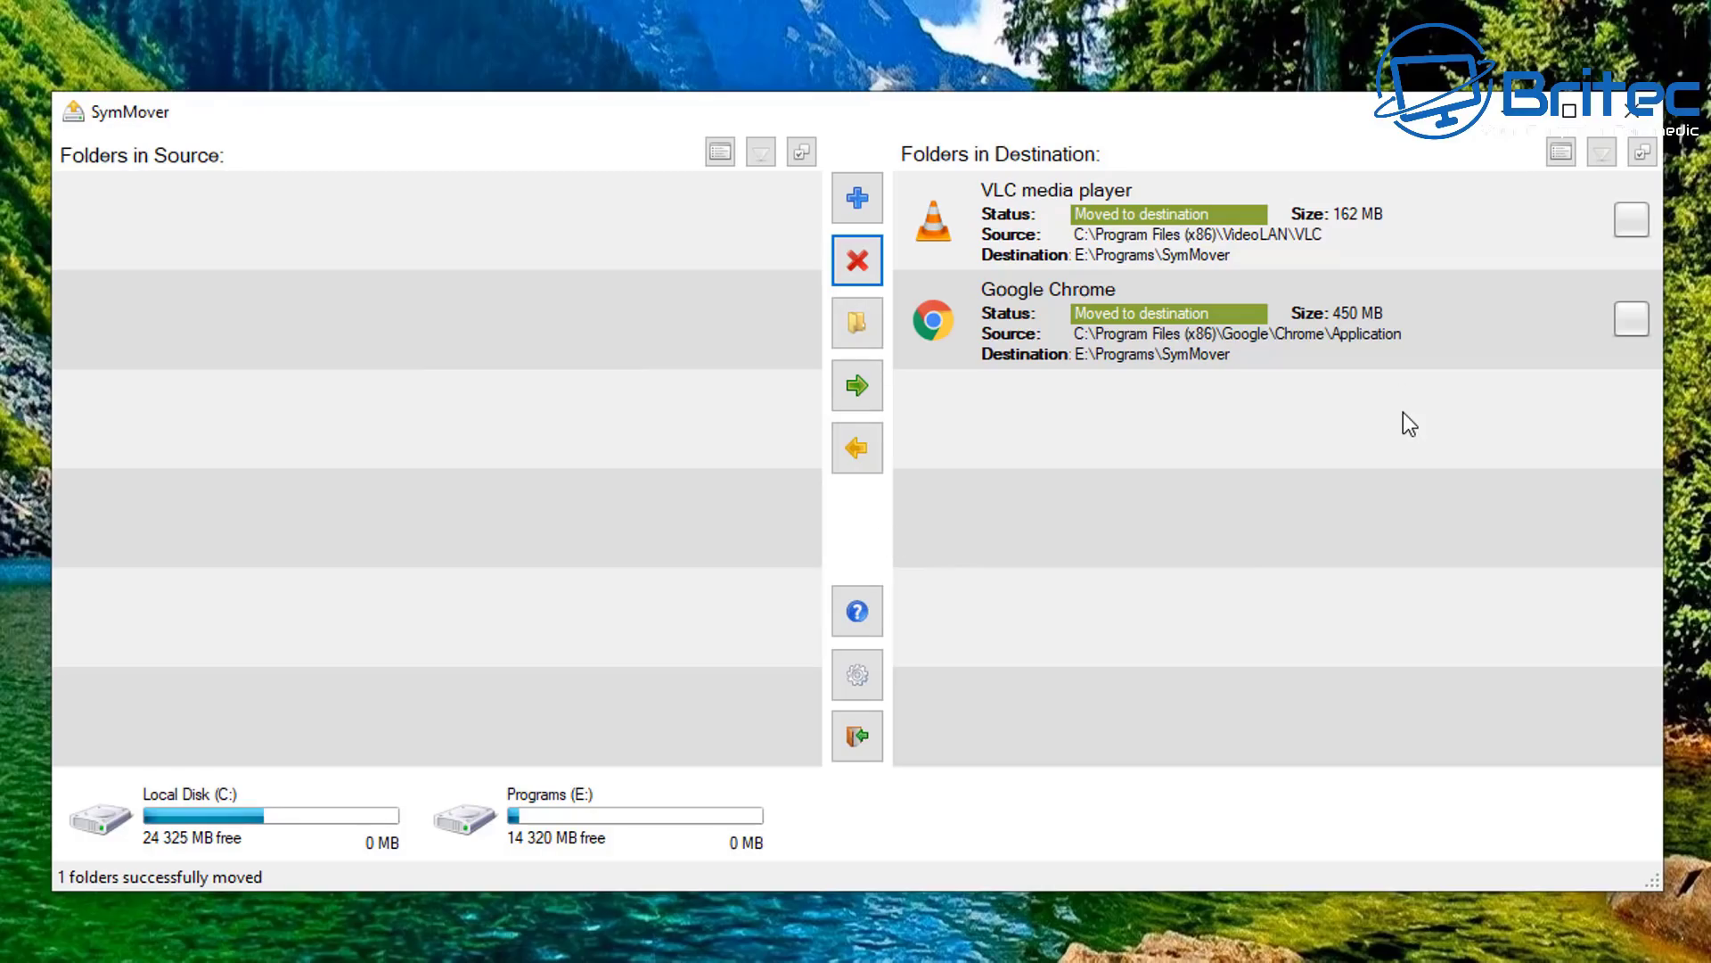
# - Re-add Audacity 2.3.3 to the source list
pyautogui.click(856, 196)
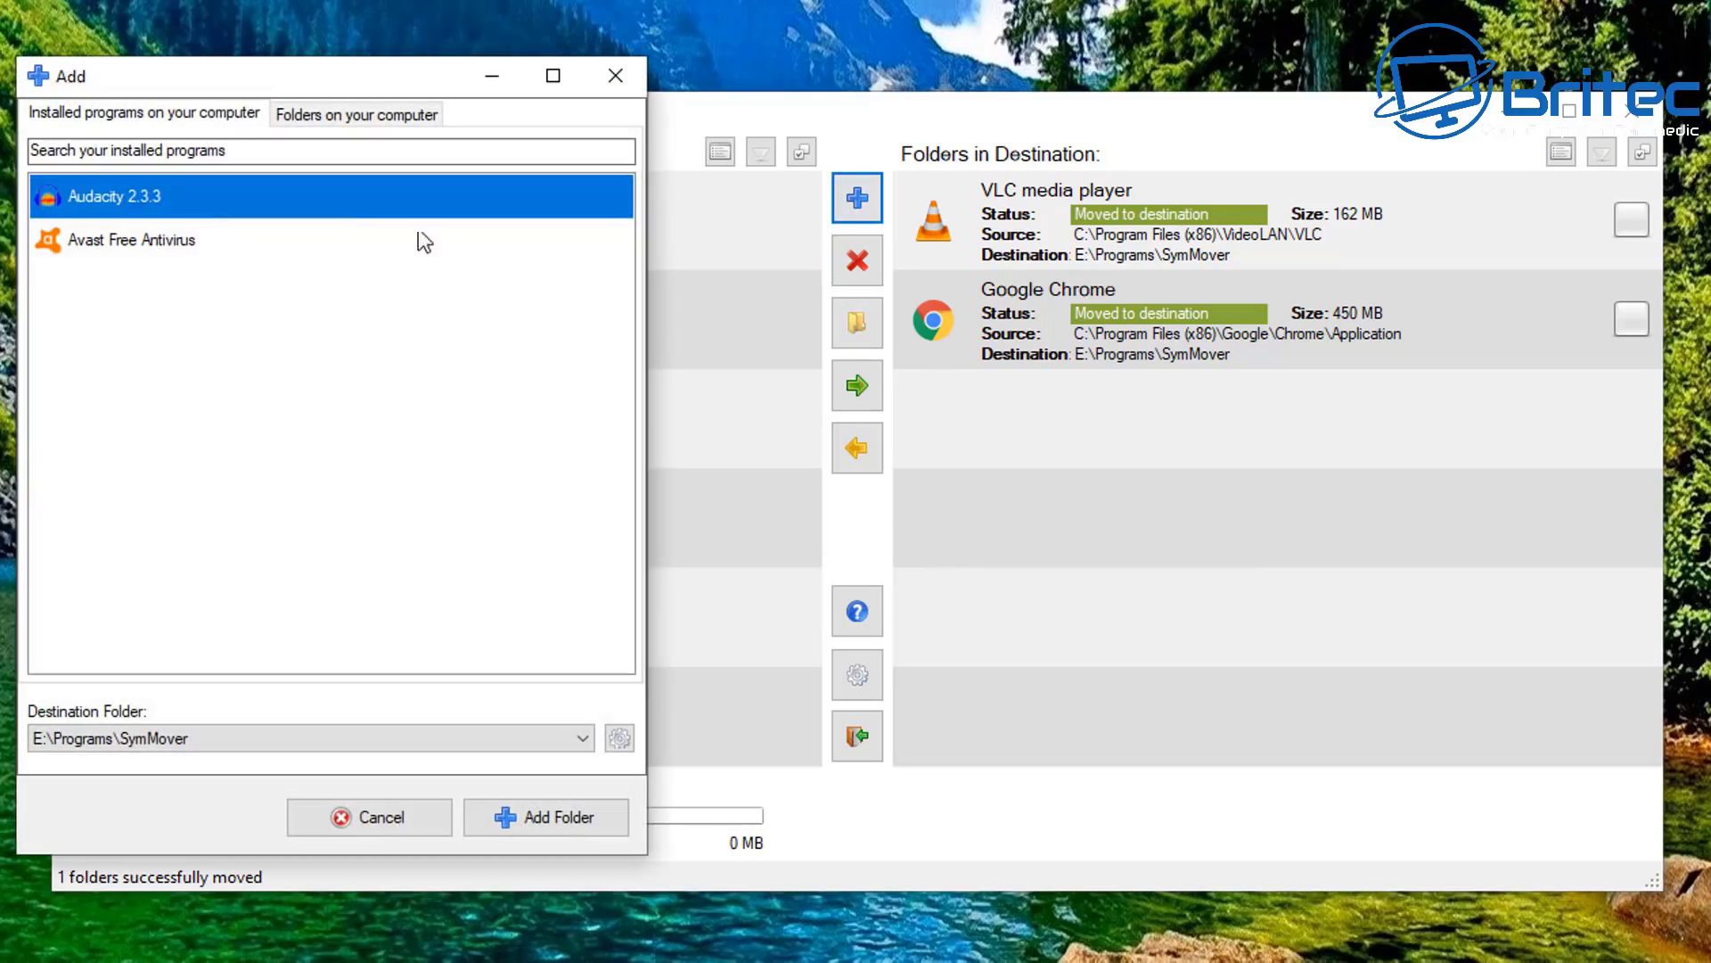
pyautogui.moveTo(215, 83)
pyautogui.mouseDown()
pyautogui.moveTo(485, 137)
pyautogui.moveTo(774, 122)
pyautogui.mouseUp()
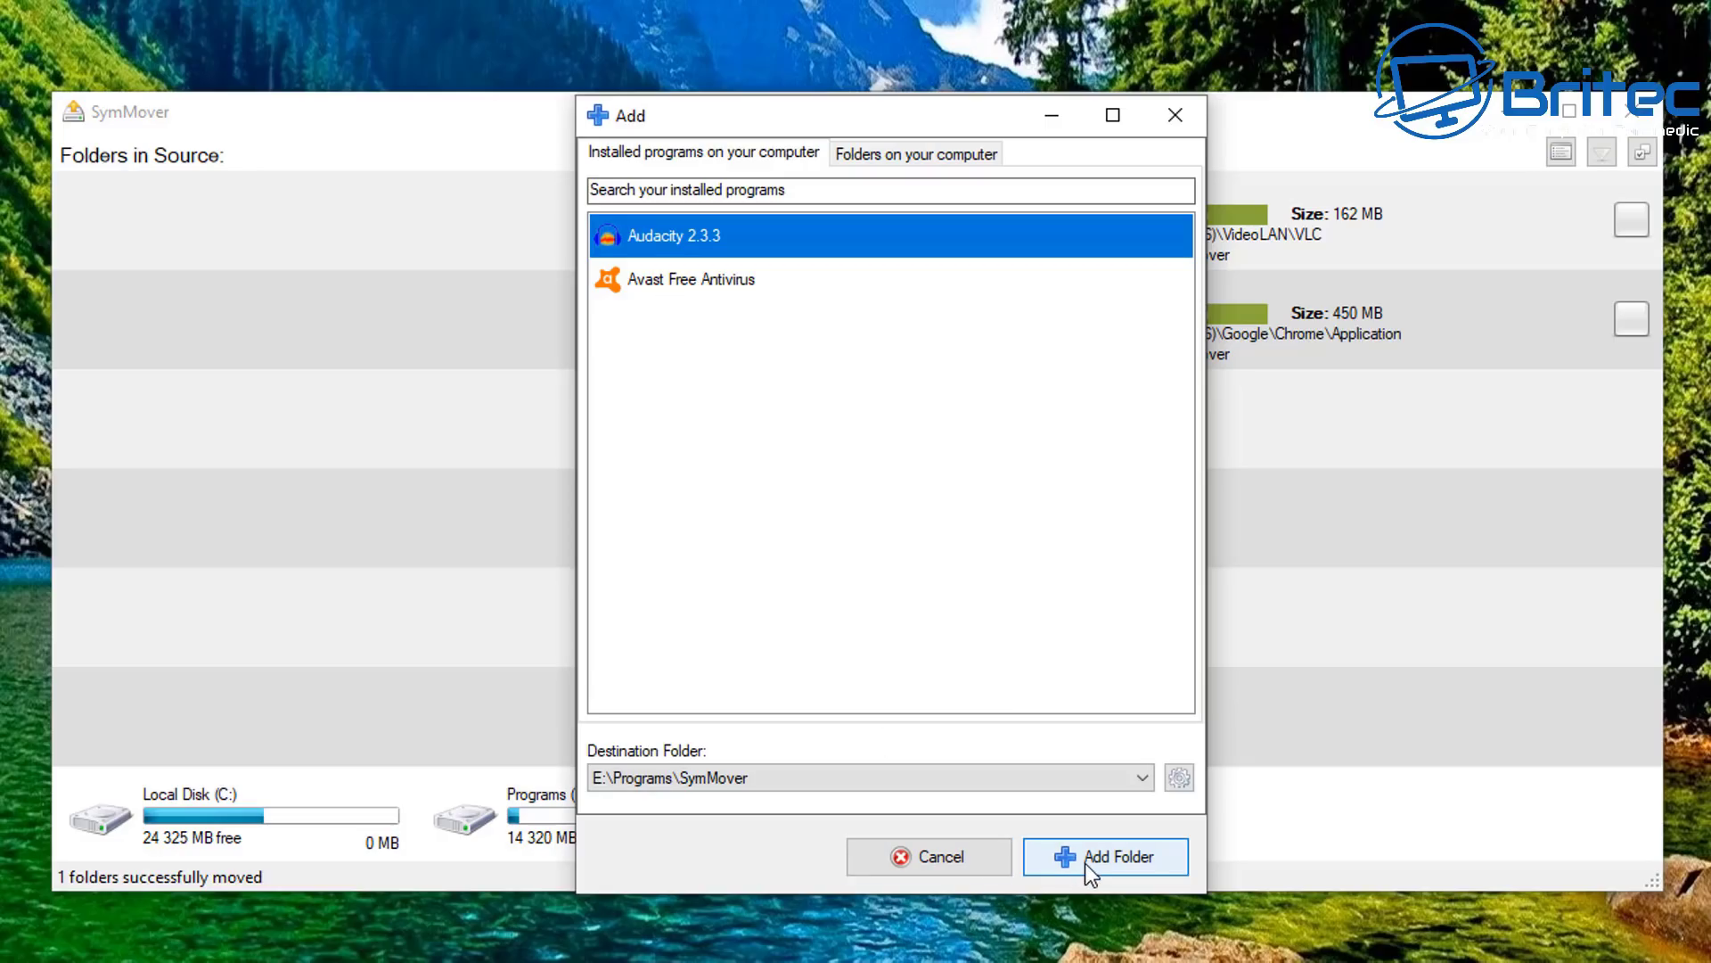
pyautogui.click(1124, 856)
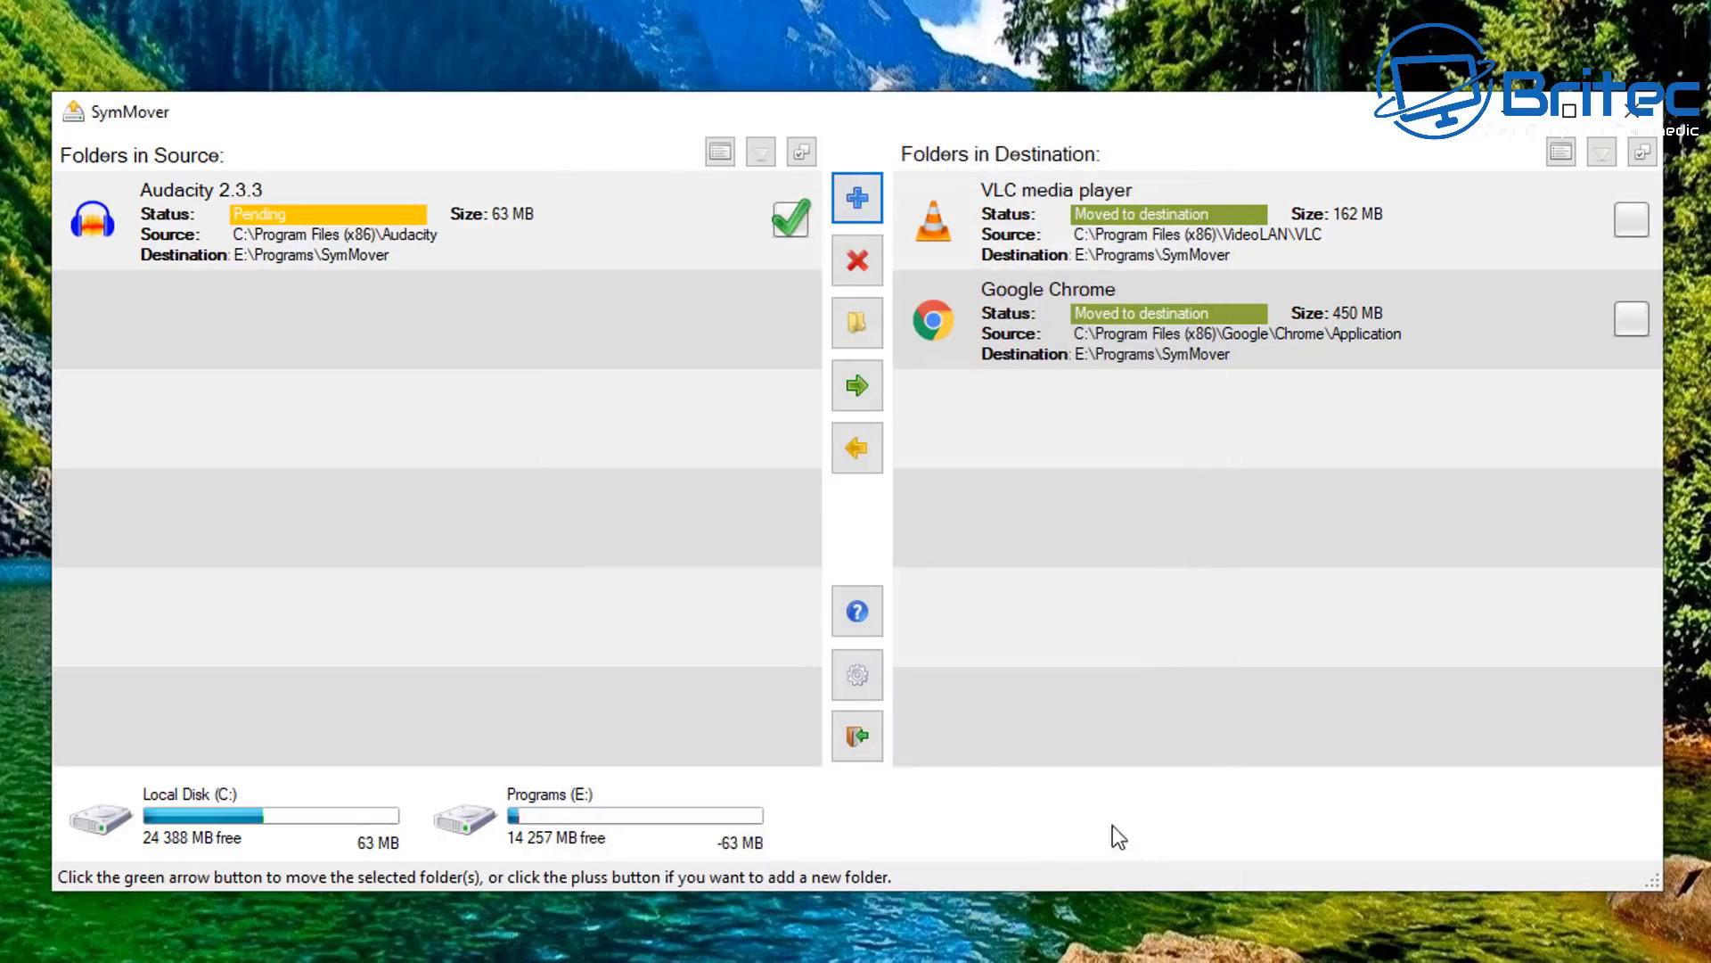
# - Move Audacity to E:\Programs\SymMover, confirming the move
pyautogui.click(857, 386)
pyautogui.click(1046, 585)
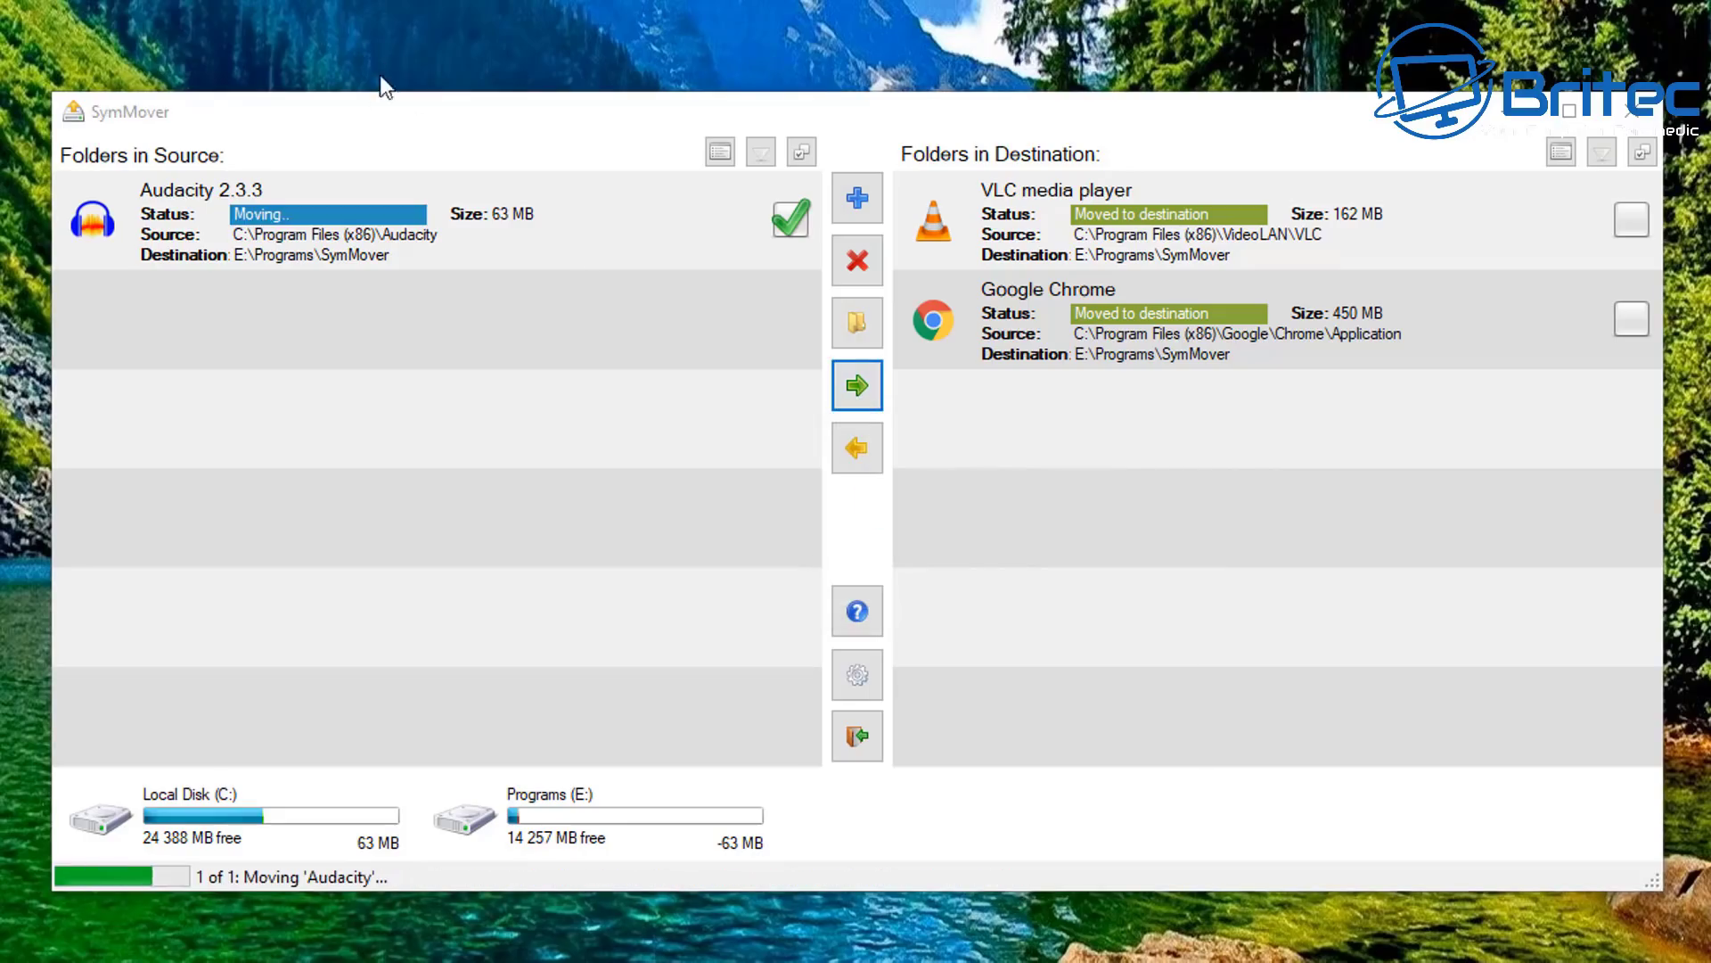
pyautogui.moveTo(337, 147); pyautogui.dragTo(797, 436)
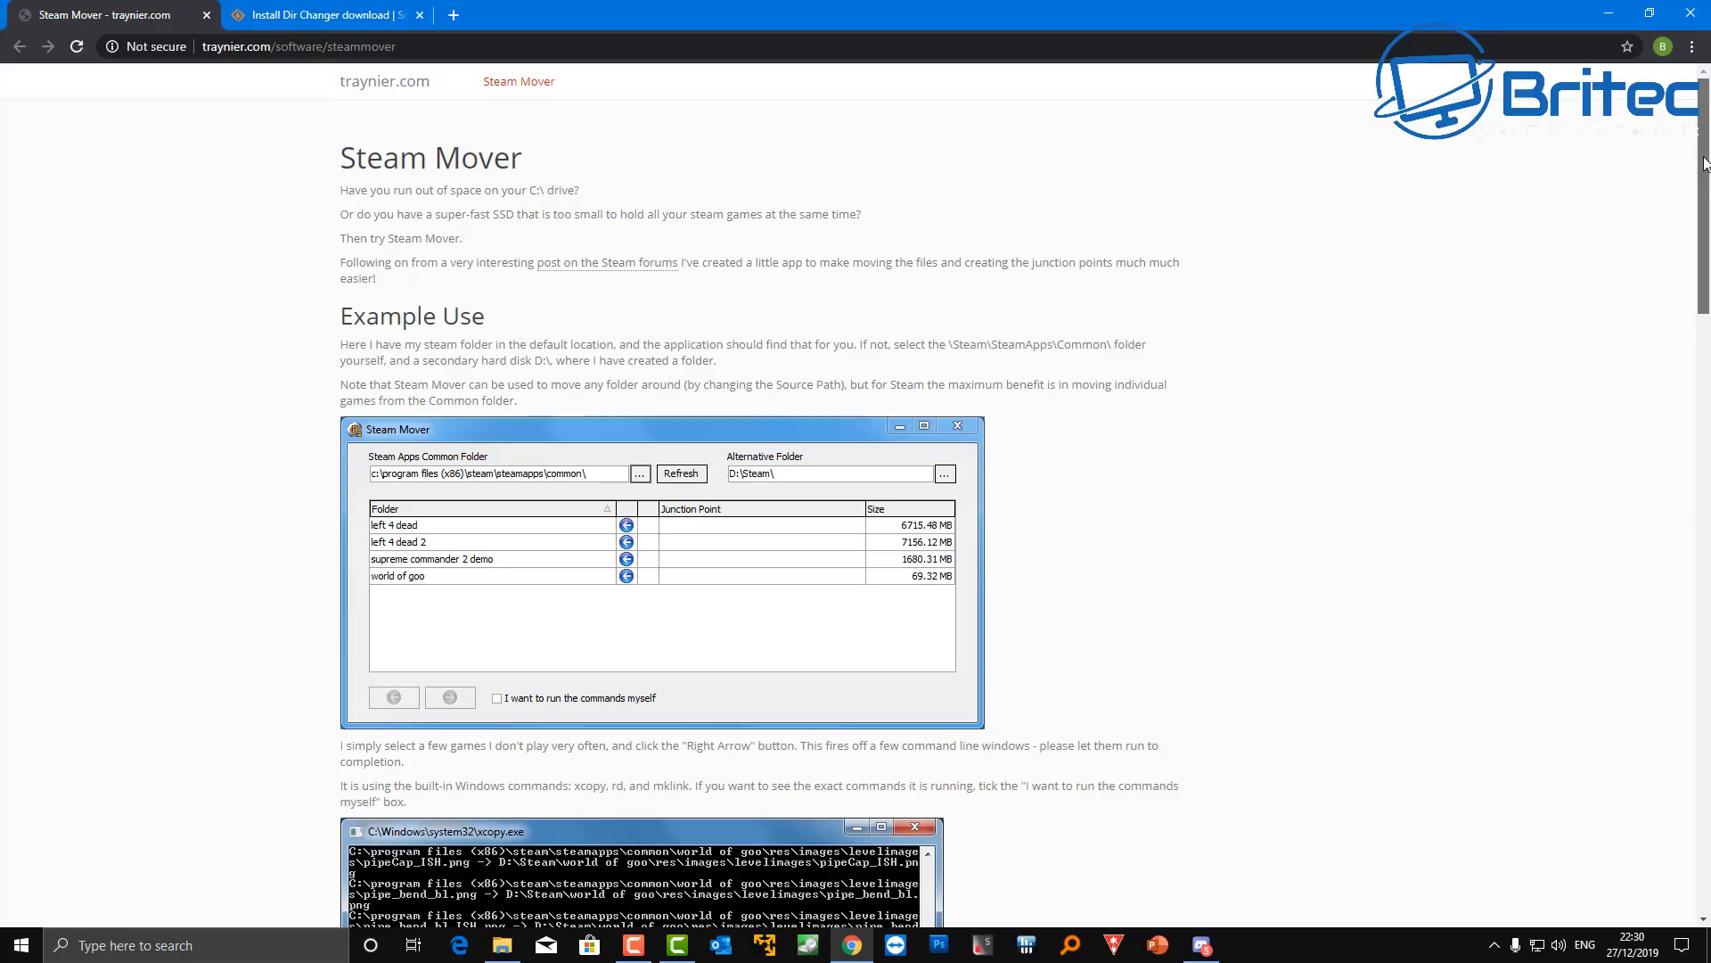
pyautogui.moveTo(1704, 164); pyautogui.dragTo(1706, 459)
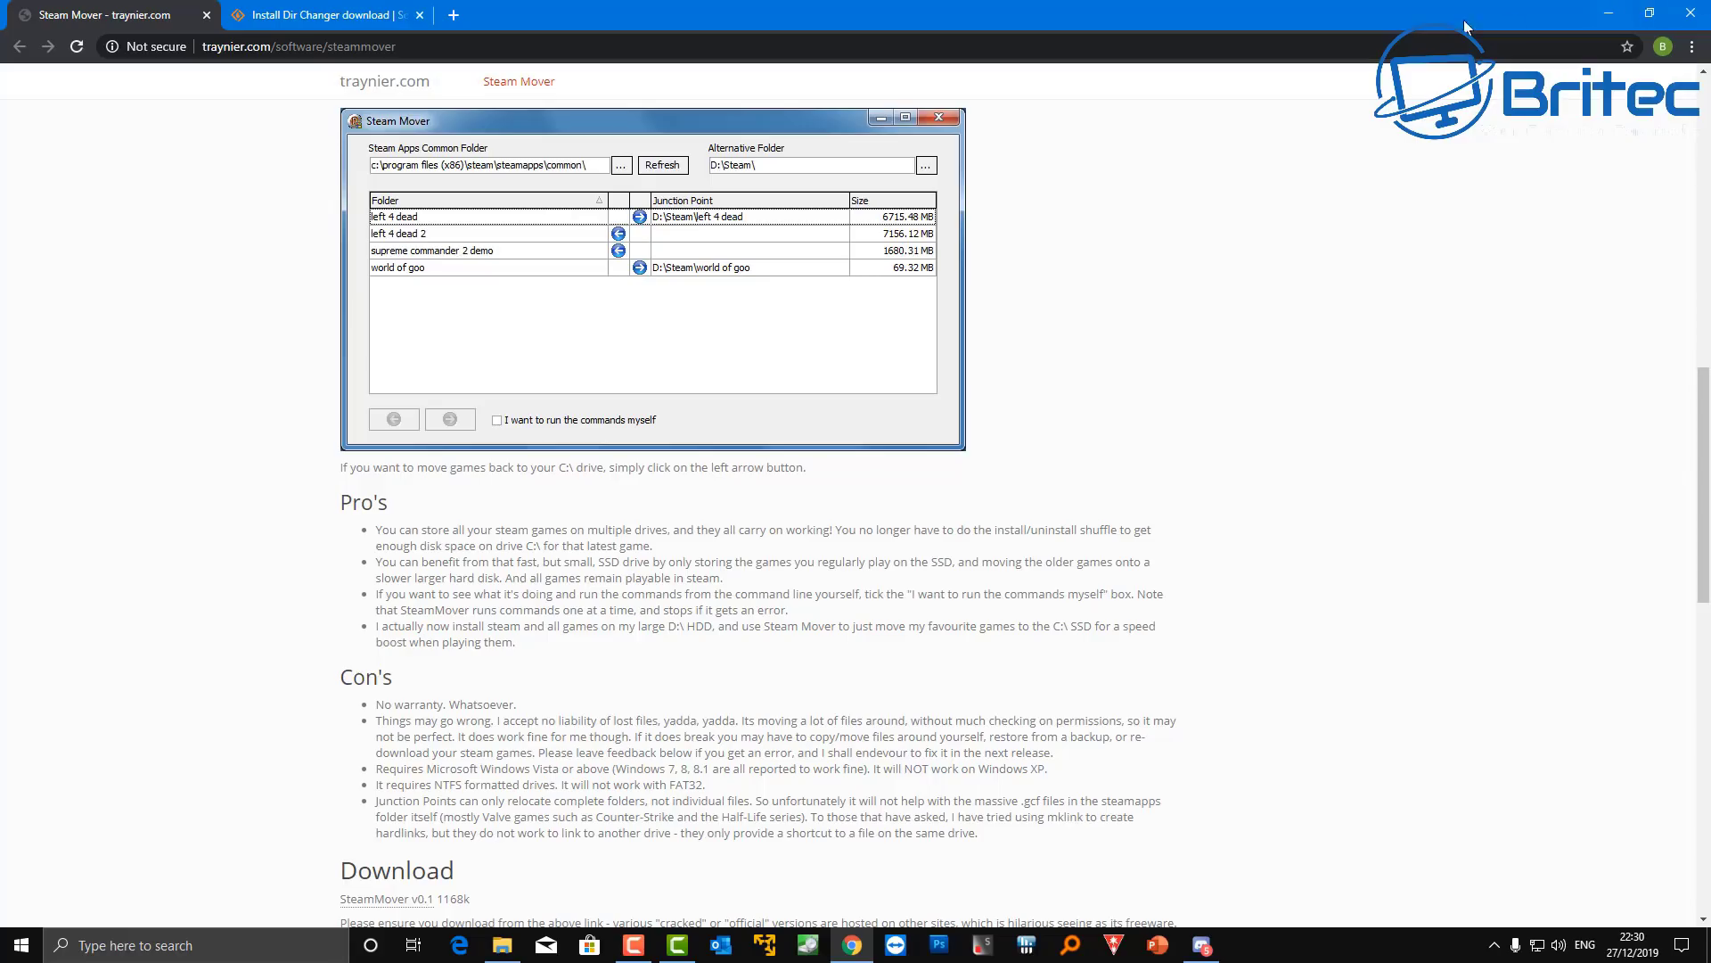
# - Switch to the SourceForge Install Dir Changer tab in Chrome
pyautogui.click(327, 15)
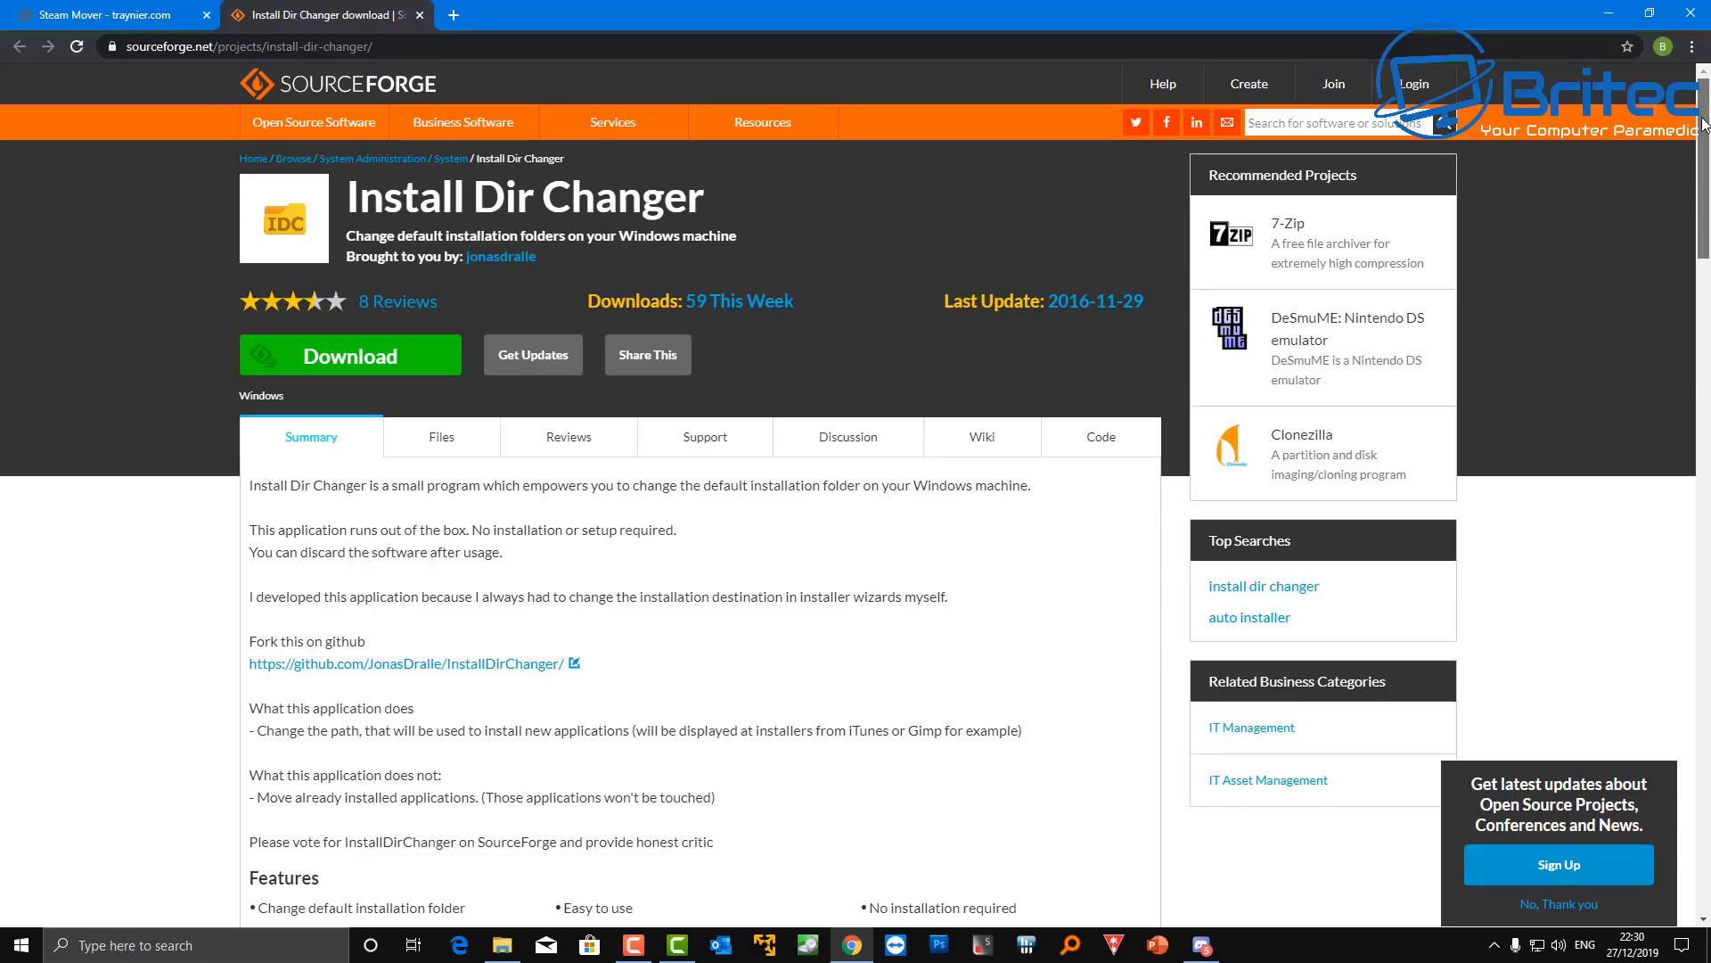
pyautogui.moveTo(1703, 124); pyautogui.dragTo(1708, 124)
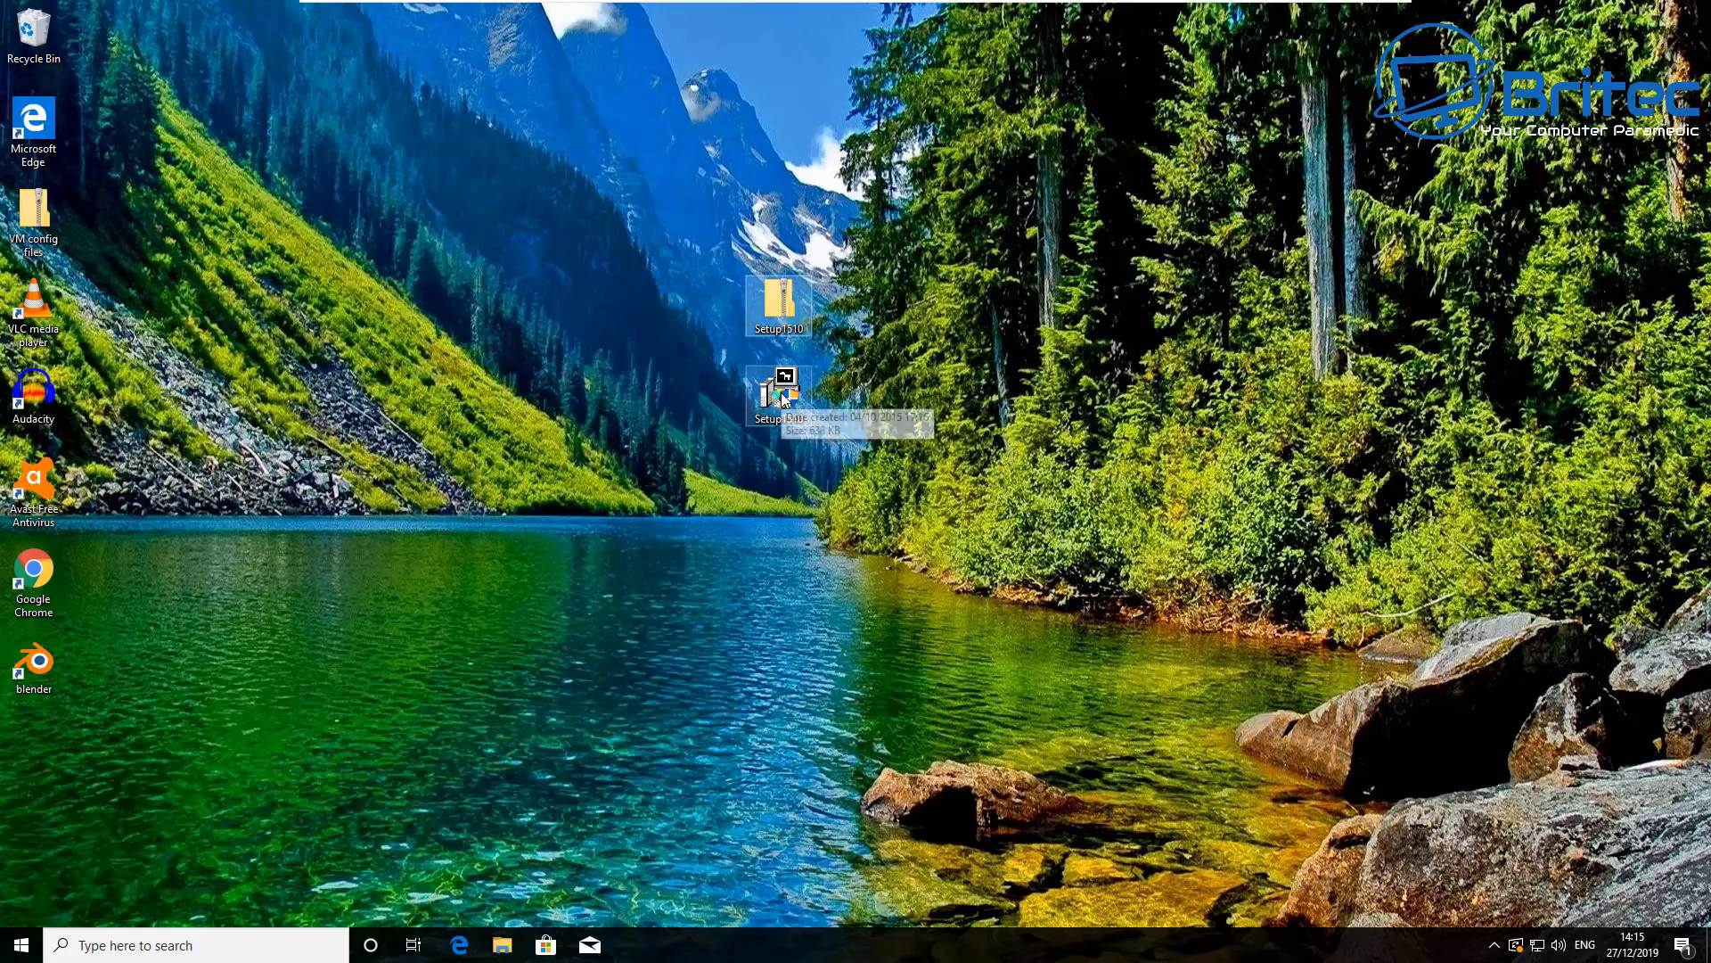
pyautogui.click(972, 475)
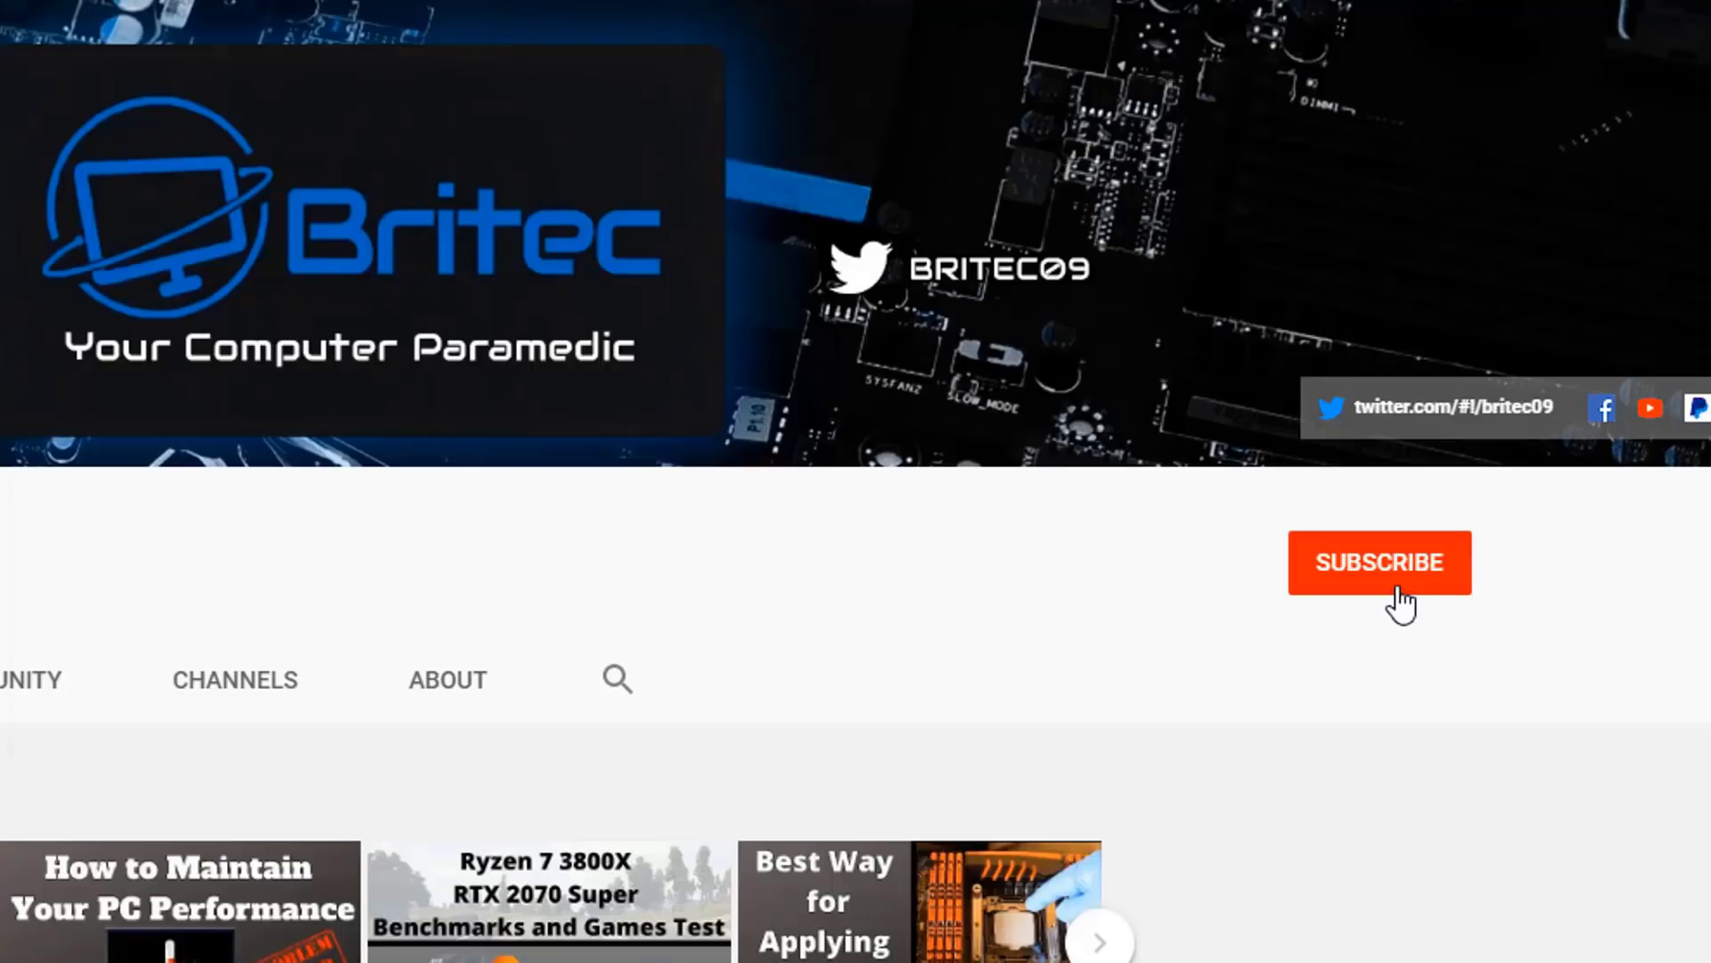
# - Subscribe to Britec on YouTube and set its notification bell to All
pyautogui.click(1398, 605)
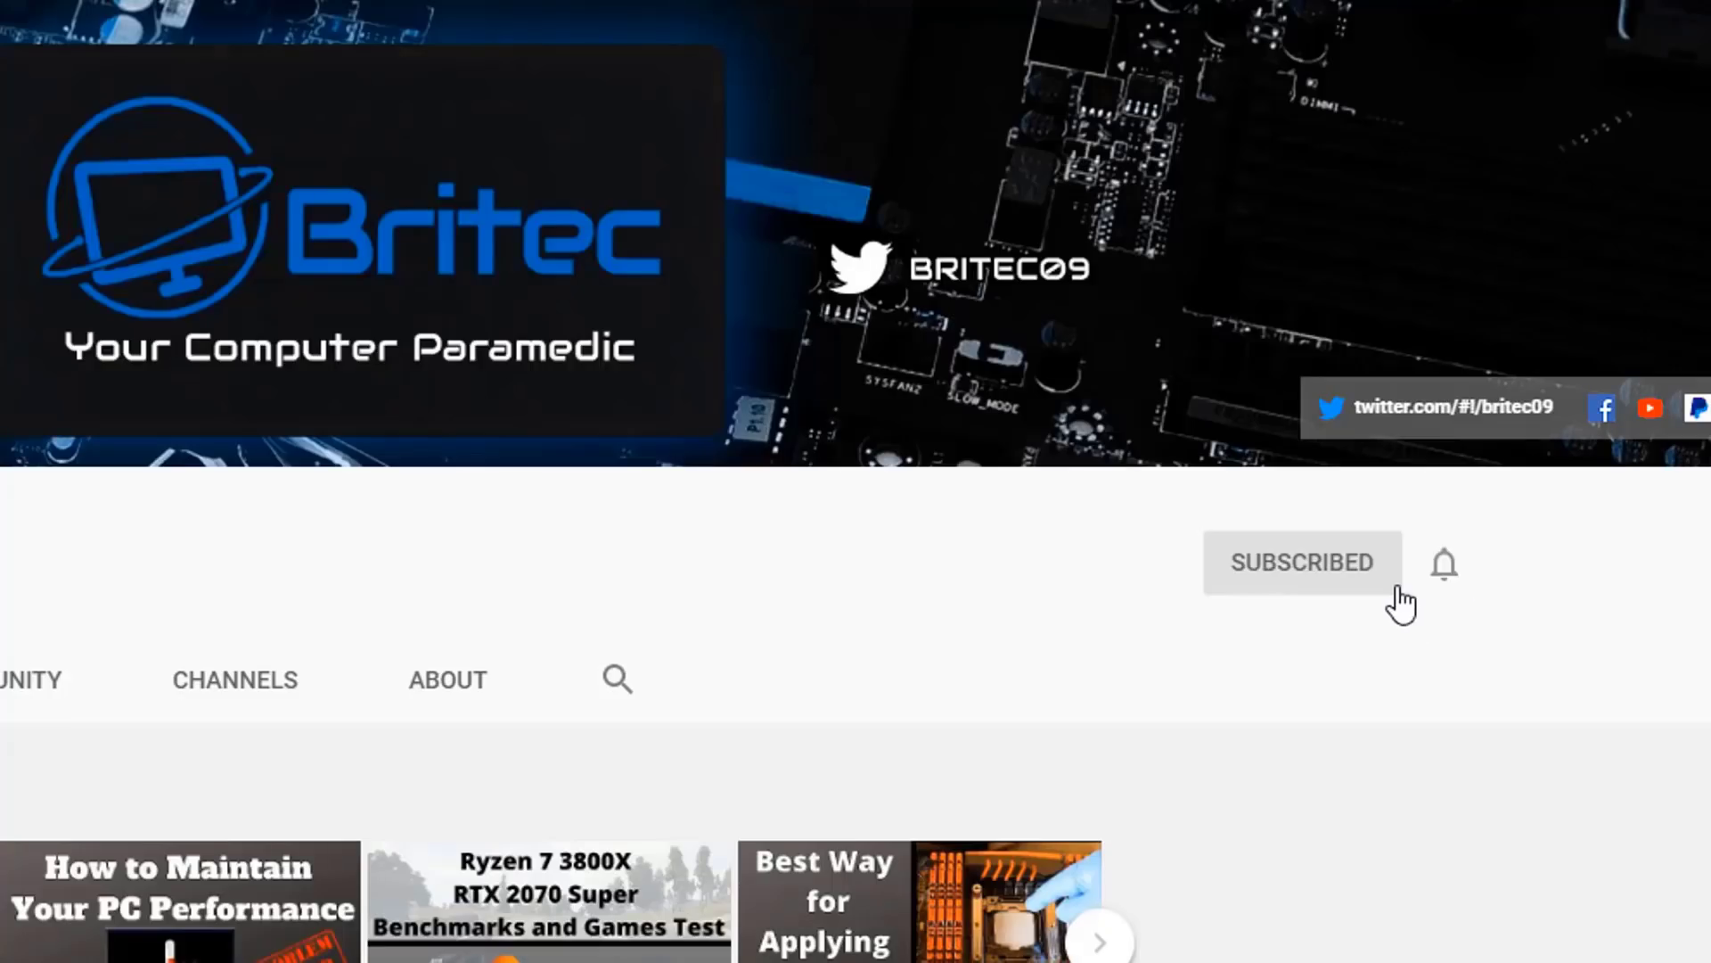
pyautogui.click(1447, 567)
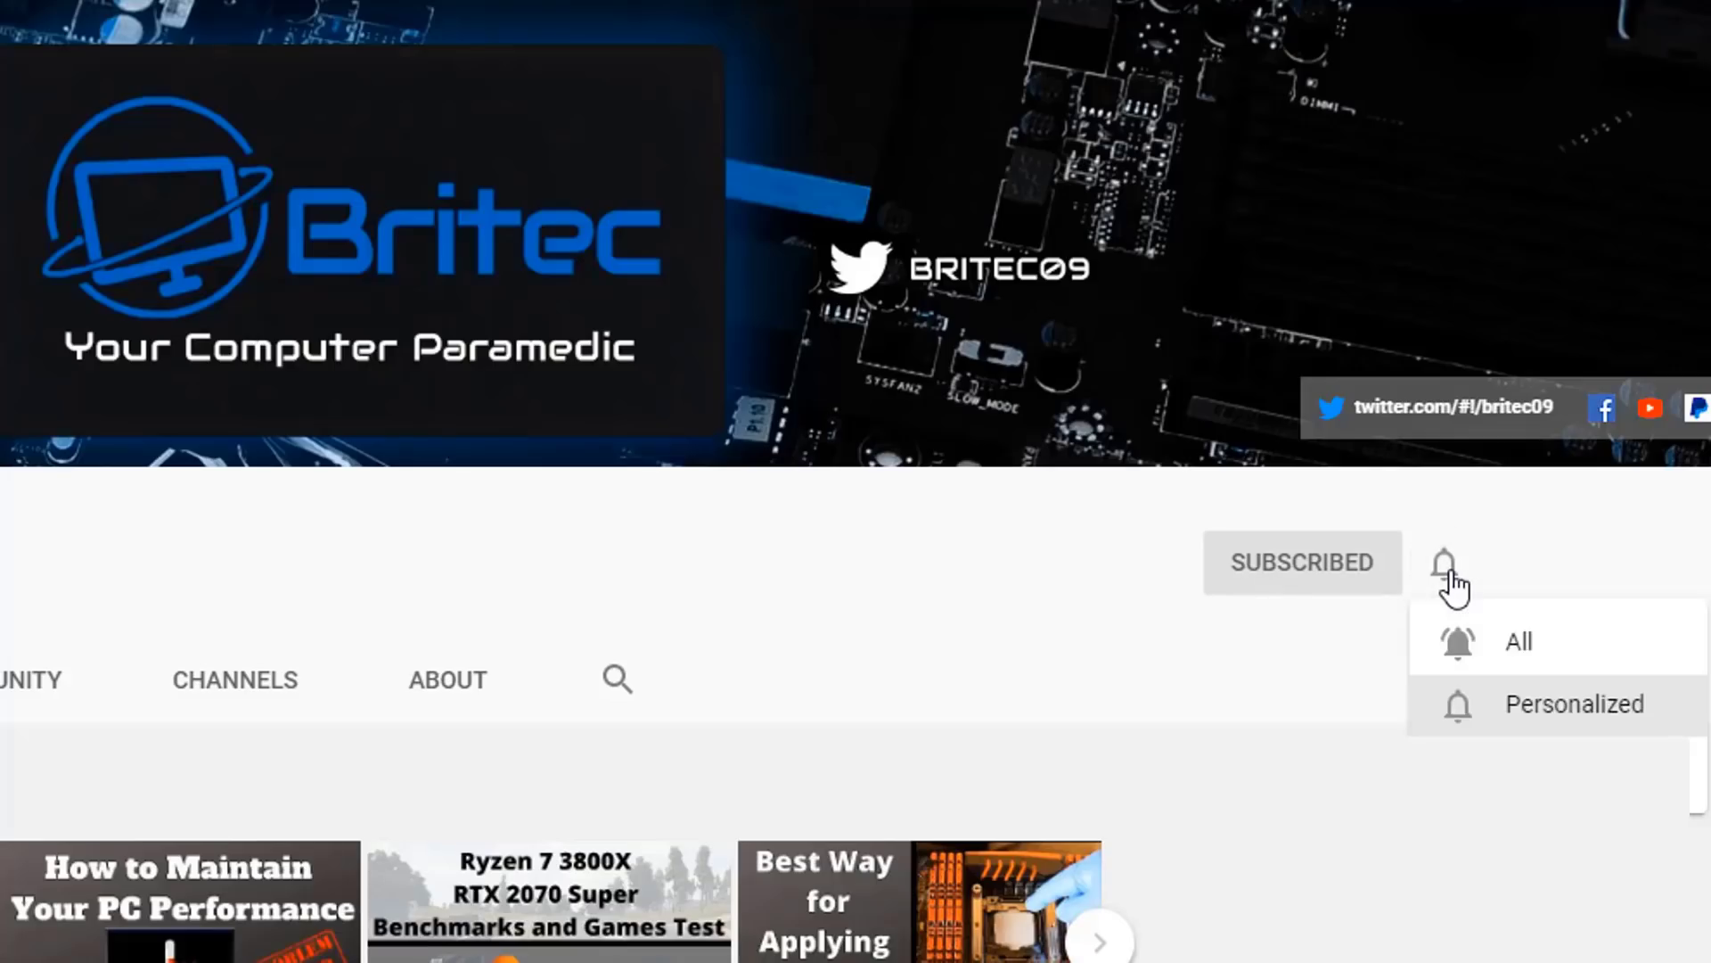
pyautogui.click(1491, 652)
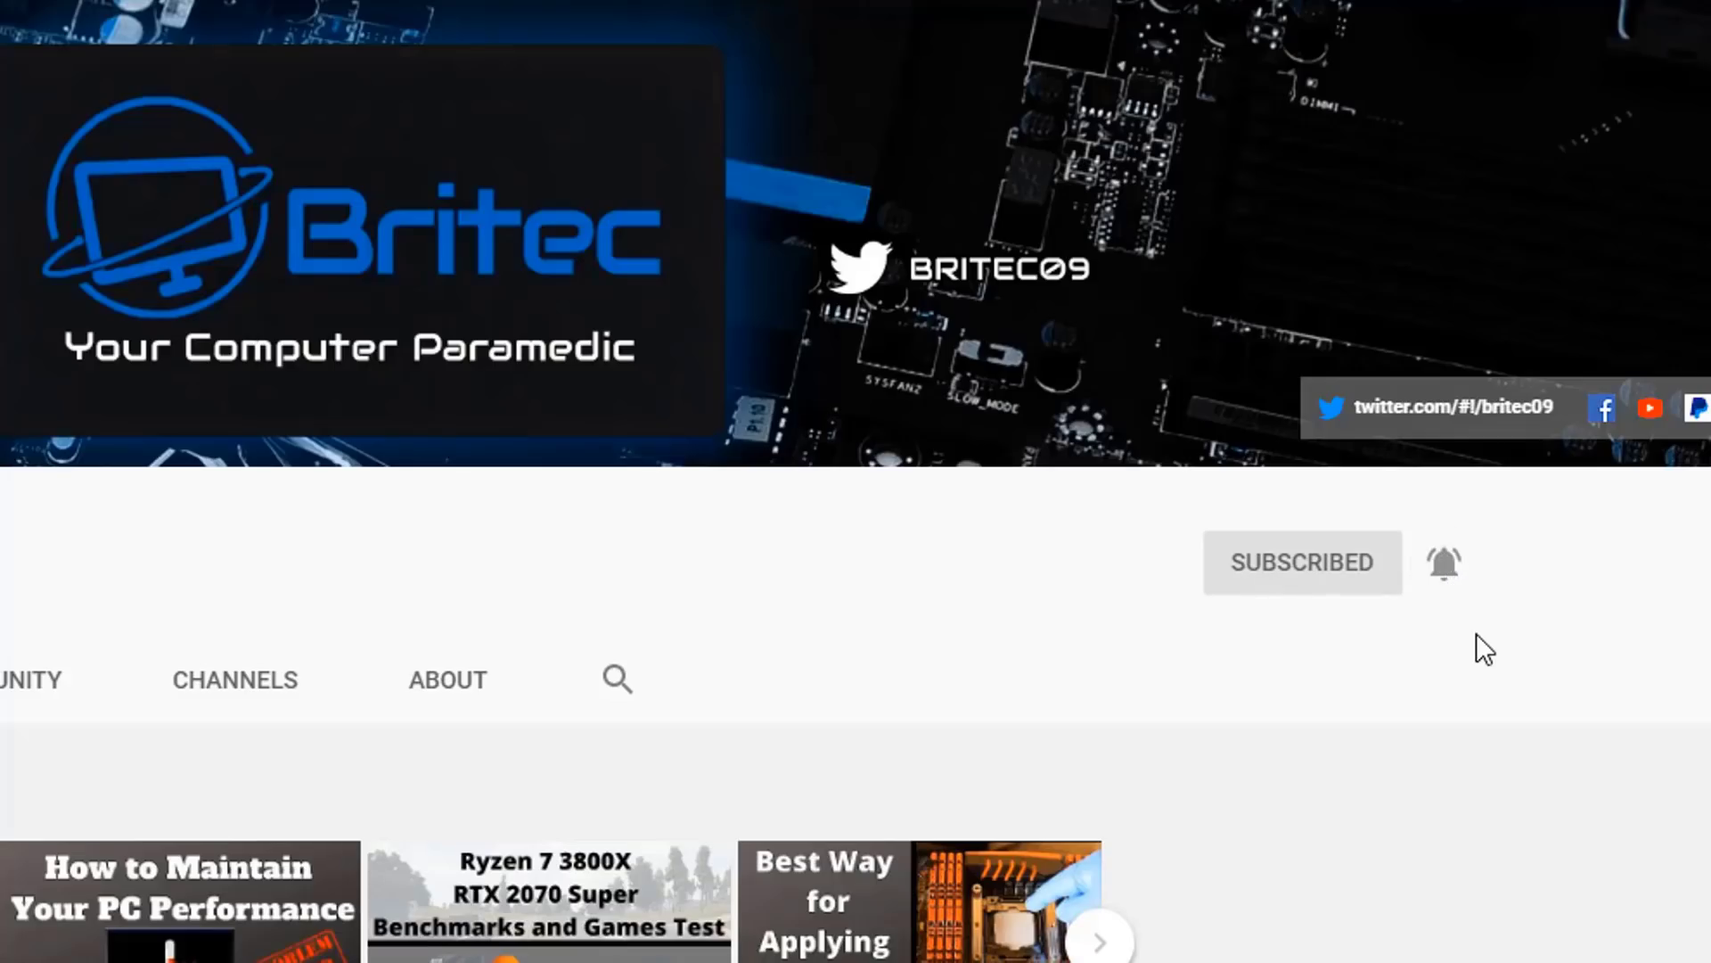